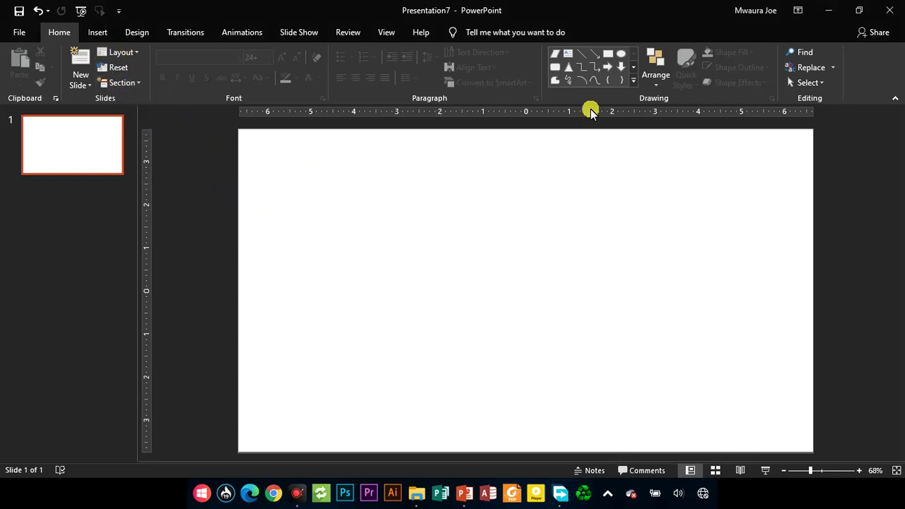
Set the slide size to A4 Paper (210x297 mm) in landscape orientation
left_click(135, 33)
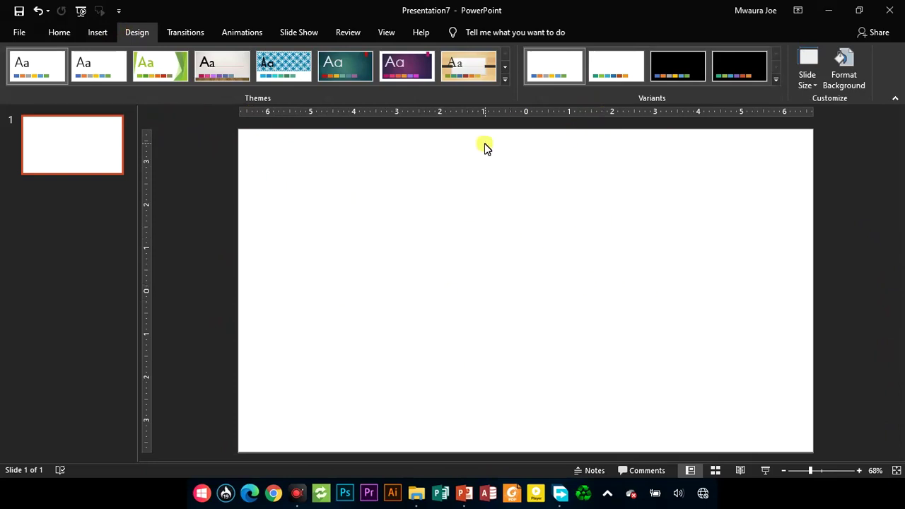
left_click(808, 81)
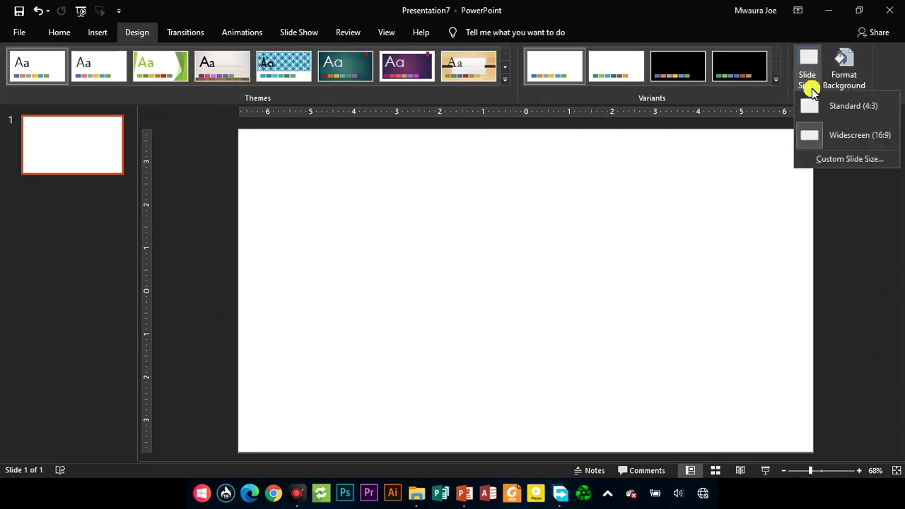
left_click(831, 160)
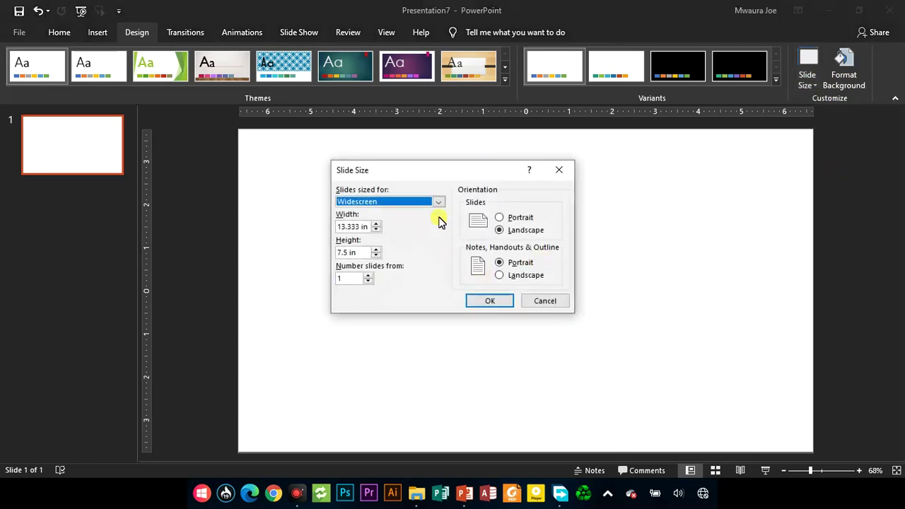
left_click(438, 203)
left_click(382, 262)
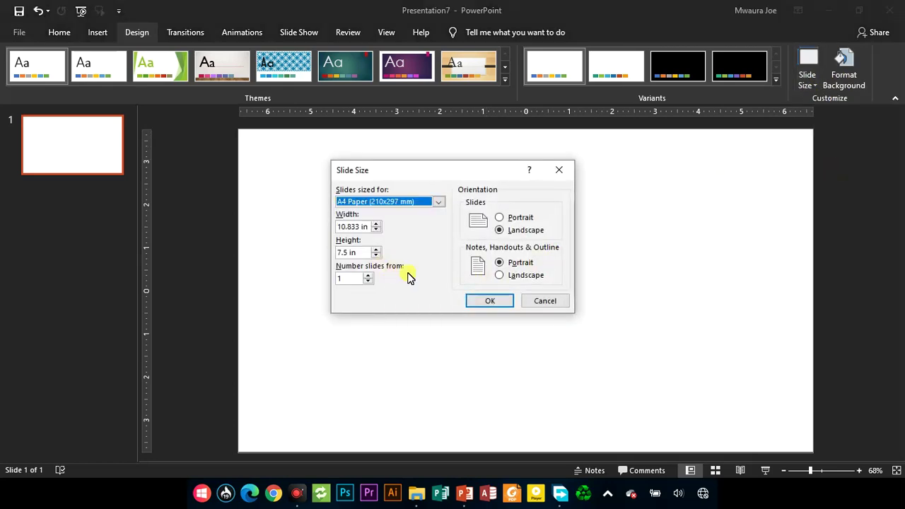
left_click(439, 202)
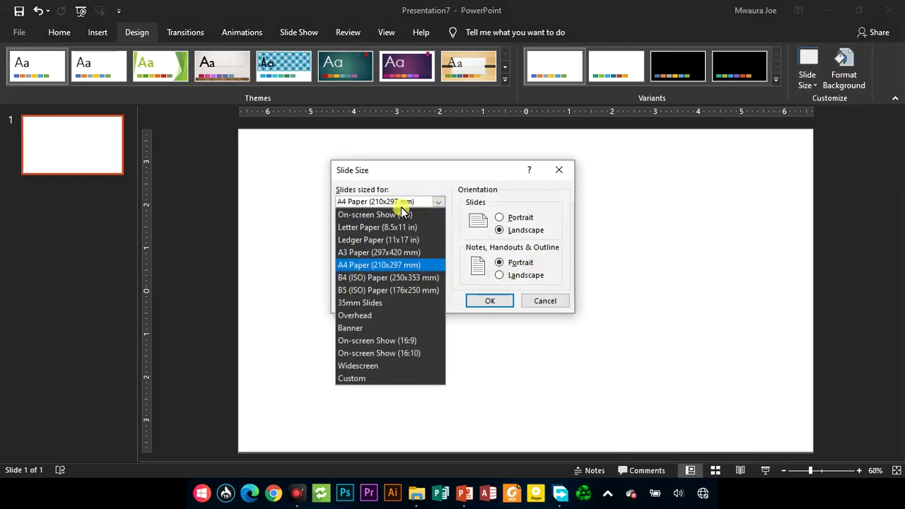
left_click(389, 262)
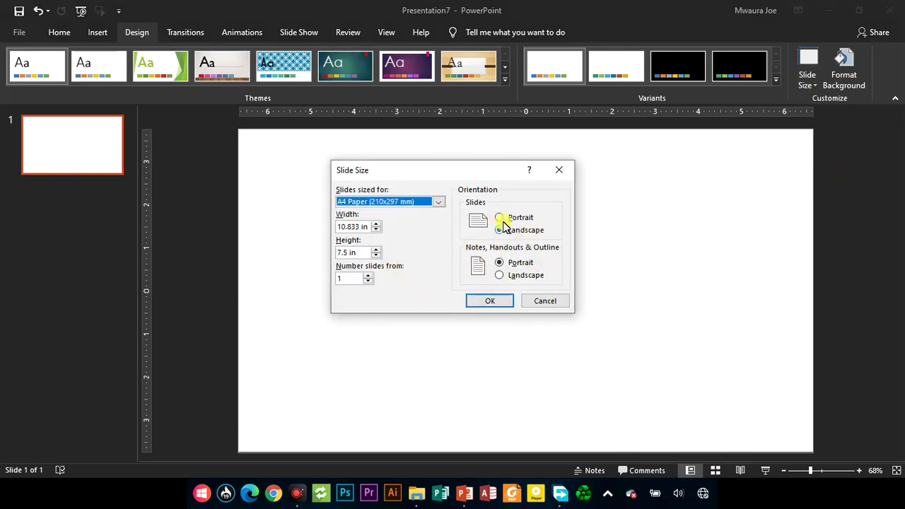
left_click(489, 301)
left_click(545, 257)
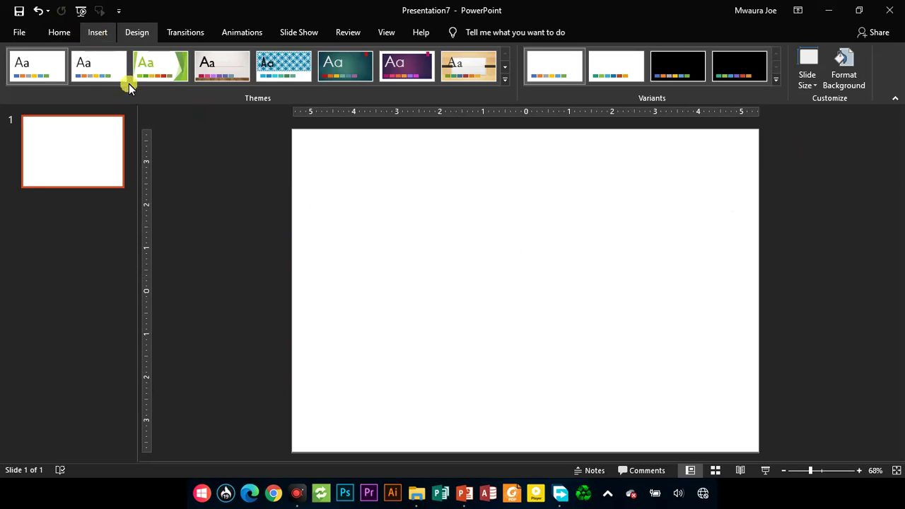
Draw a parallelogram in the slide's upper left area and adjust its slant and width to about 3.68" high by 2.75" wide
left_click(244, 76)
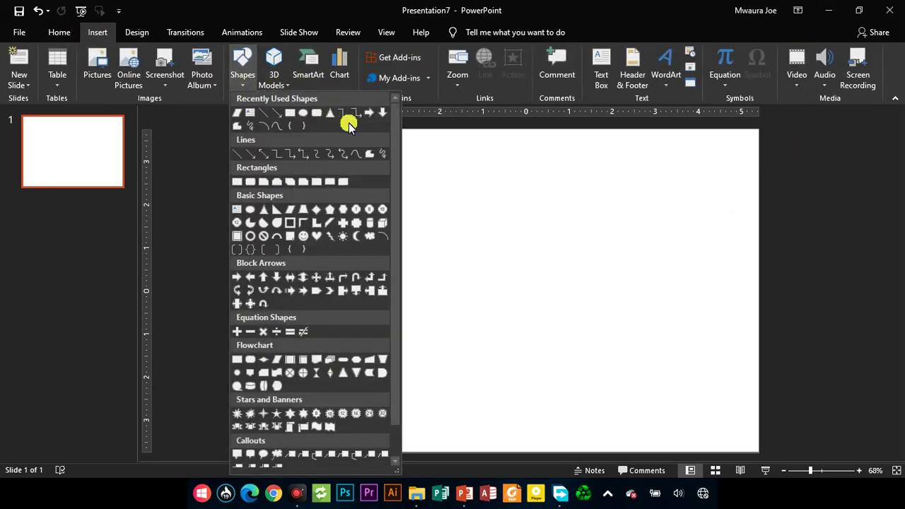
left_click(237, 112)
mouse_move(388, 171)
left_mouse_down()
mouse_move(396, 229)
mouse_move(432, 315)
mouse_move(356, 315)
mouse_move(485, 330)
left_mouse_up()
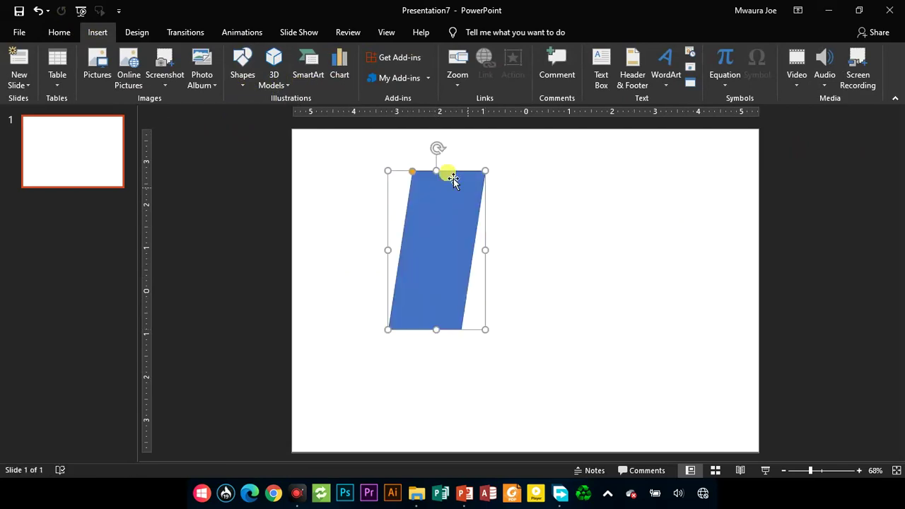
left_click_drag(416, 173, 439, 172)
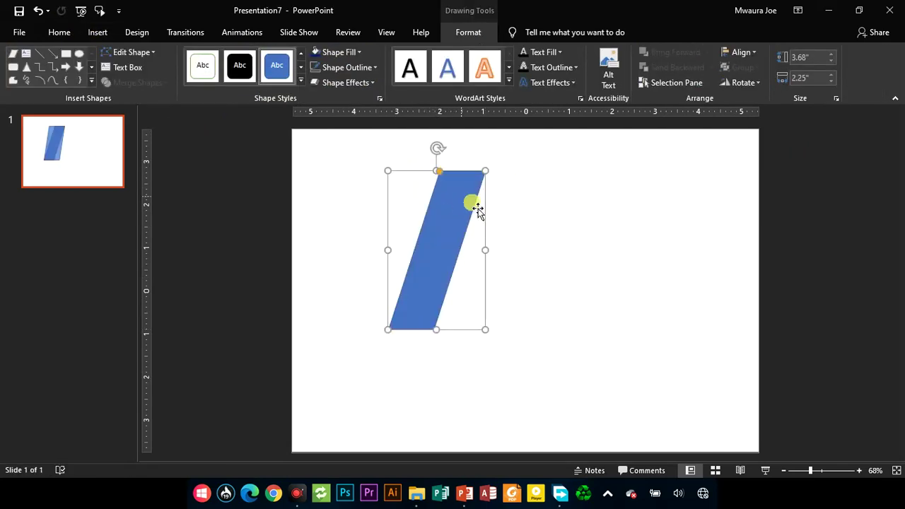
left_click_drag(490, 252, 541, 252)
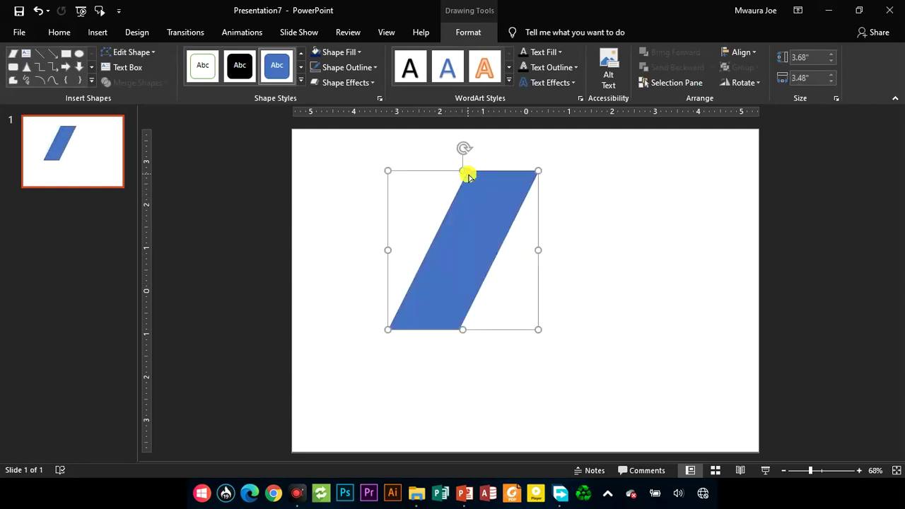
left_click_drag(467, 174, 487, 179)
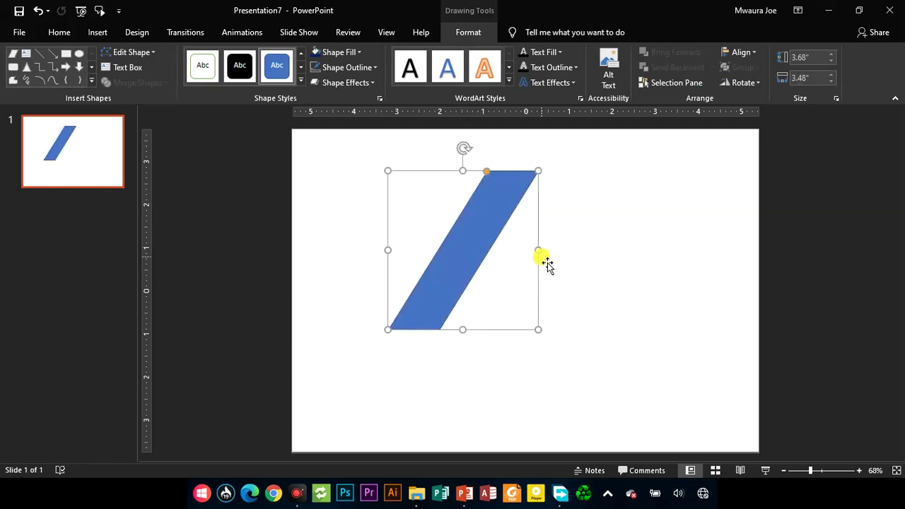
left_click_drag(546, 249, 508, 249)
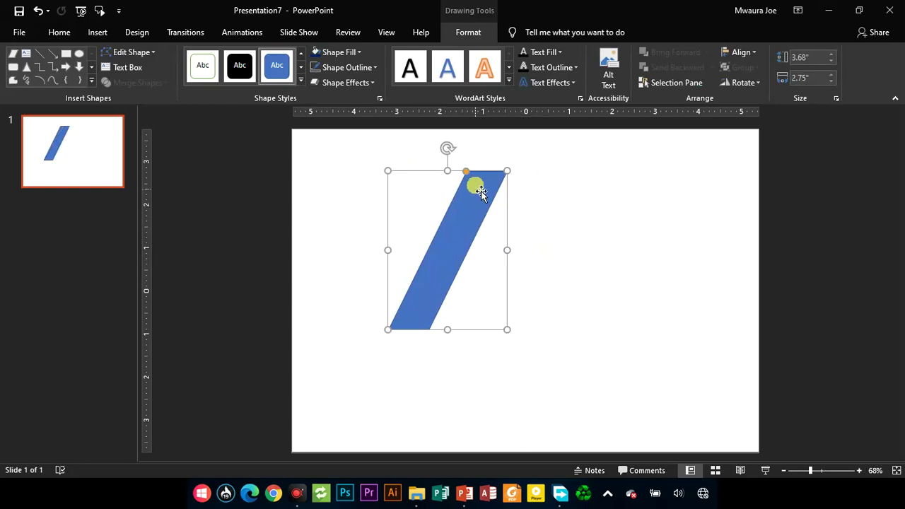
Move the parallelogram over the slide's left edge, enlarge it to about 5.04" by 3.77", and readjust its slant
left_click_drag(463, 205, 358, 250)
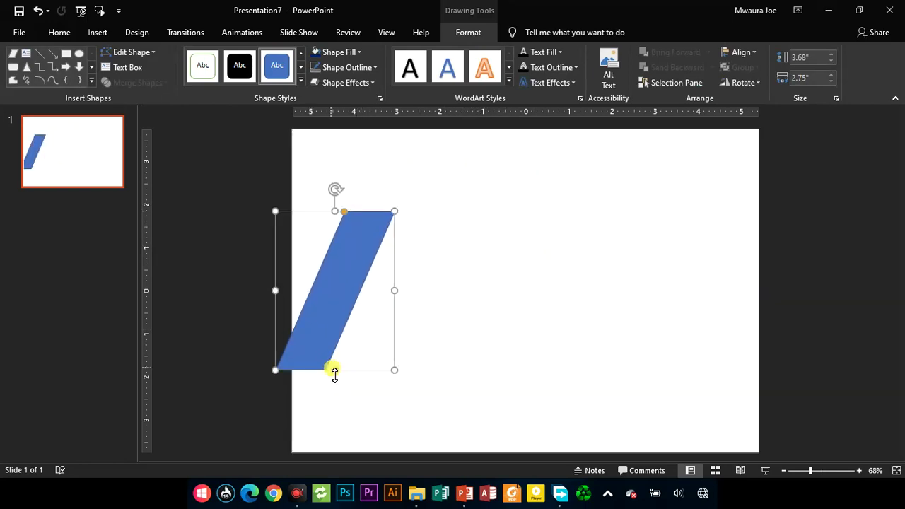
left_click_drag(348, 375, 342, 428)
left_click_drag(338, 321, 319, 304)
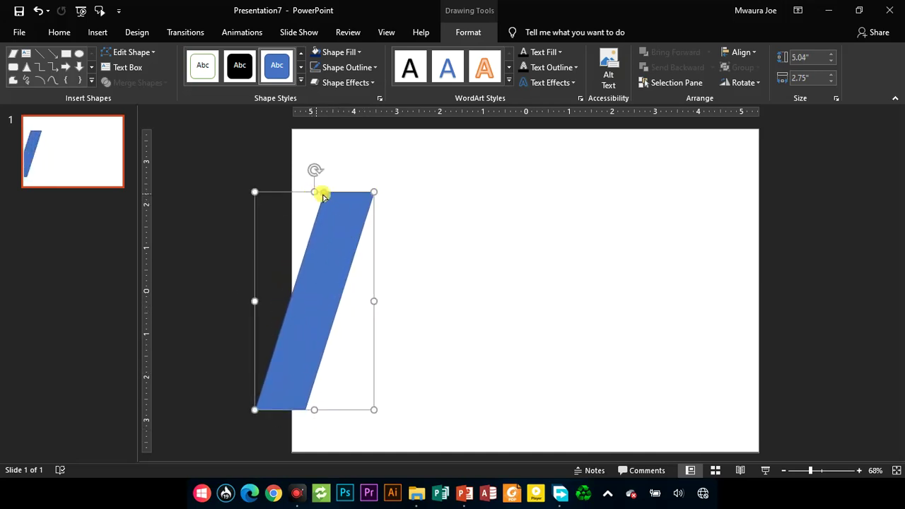
left_click_drag(323, 196, 344, 193)
left_click_drag(378, 301, 427, 308)
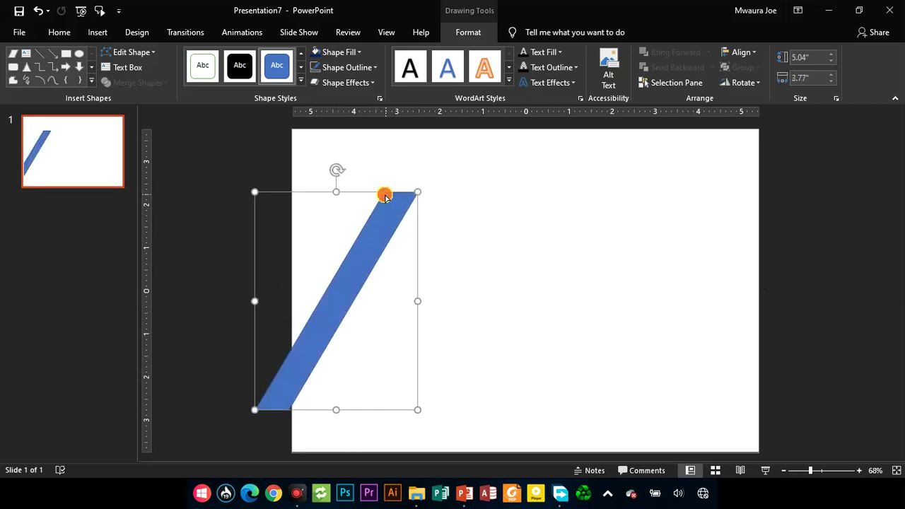
left_click_drag(384, 196, 370, 195)
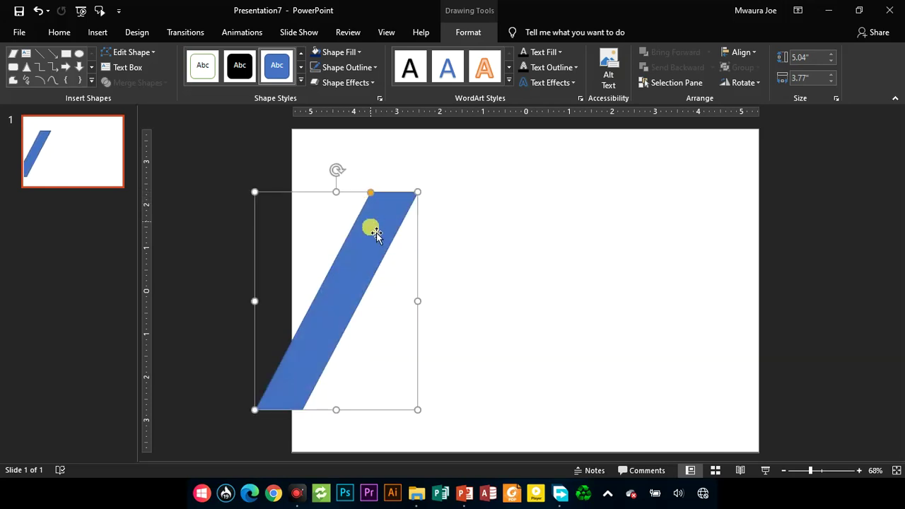
mouse_move(370, 229)
left_mouse_down()
mouse_move(360, 234)
mouse_move(362, 211)
mouse_move(359, 236)
left_mouse_up()
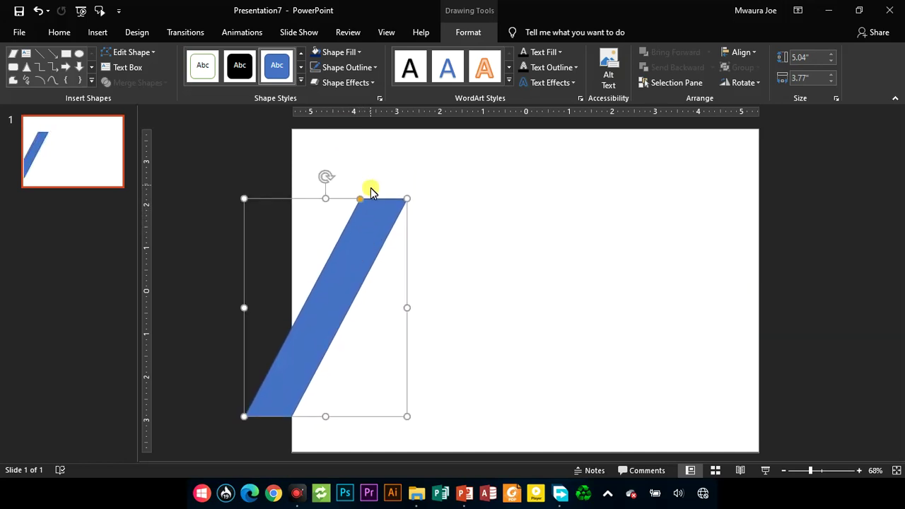
Fill the parallelogram with gold and remove its outline
left_click(342, 54)
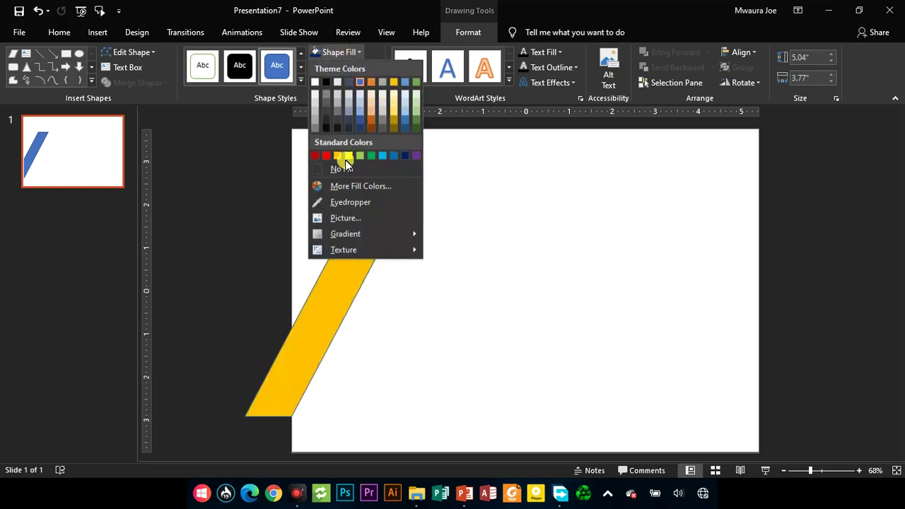
left_click(393, 82)
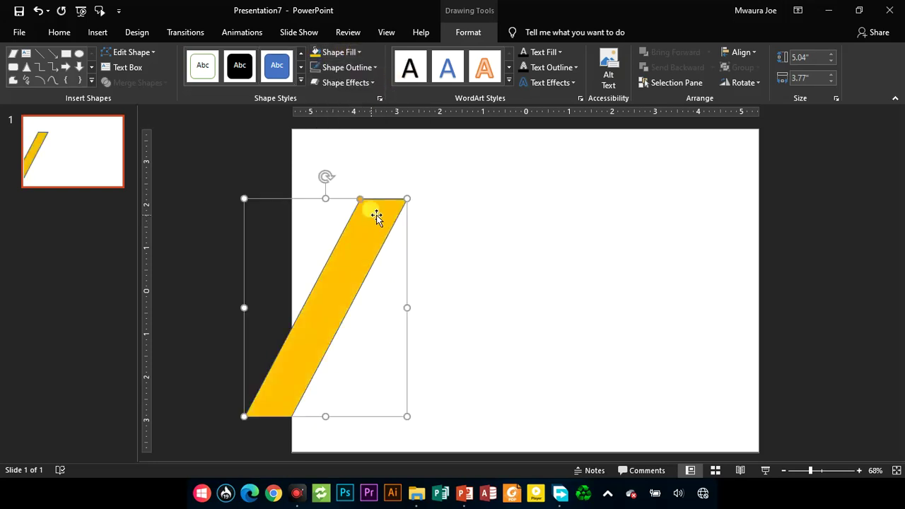
left_click(471, 210)
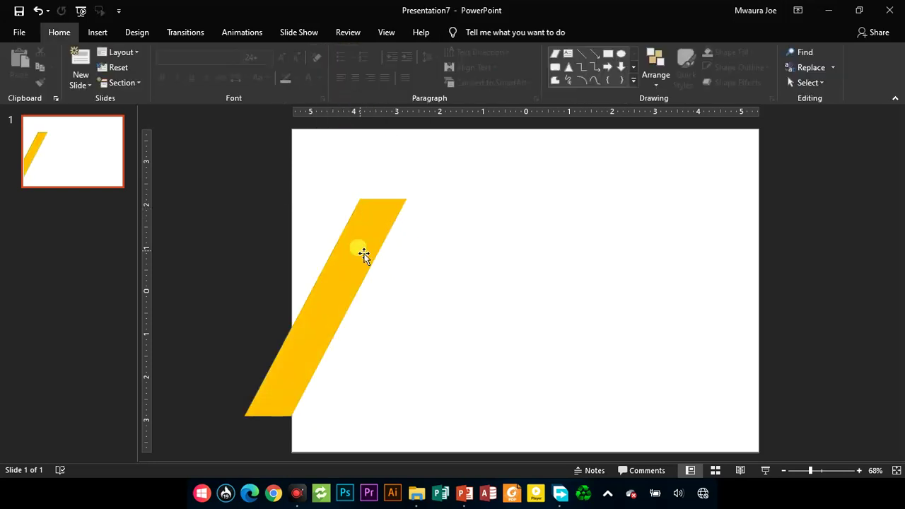
Duplicate the gold parallelogram, shrink the copy to about 1.72" high by 2.41" wide, and place it beside the original's upper end
left_click(363, 256)
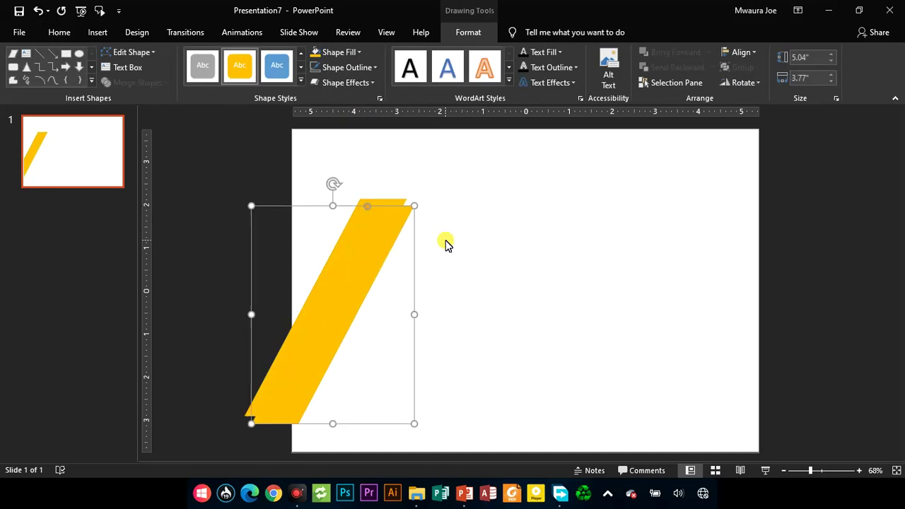
left_click_drag(354, 262, 546, 223)
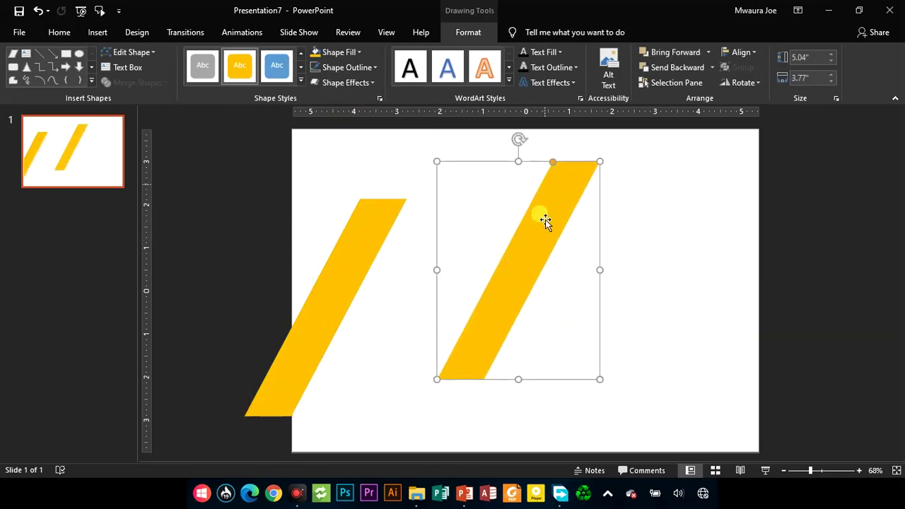
left_click_drag(520, 386, 565, 236)
left_click_drag(446, 201, 417, 256)
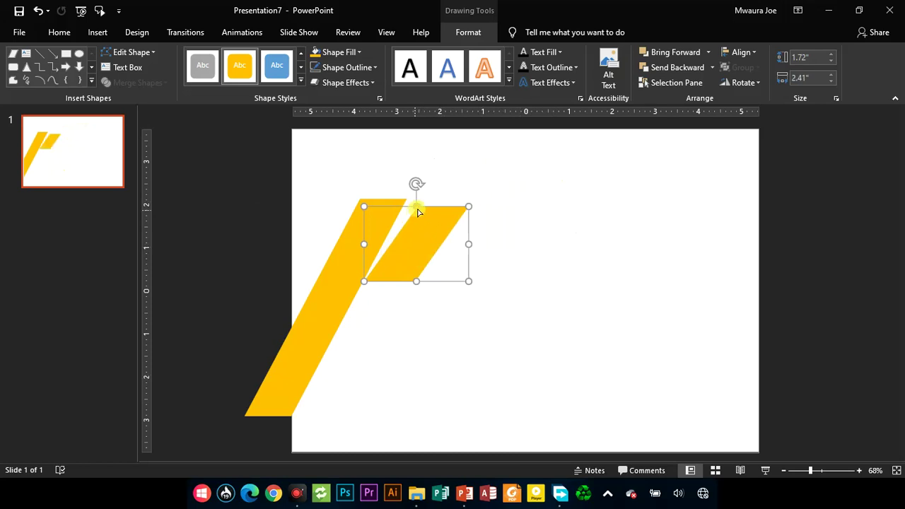
Adjust the short parallelogram's slant and width to about 2.11" so it parallels the long bar, and align their top edges
left_click_drag(419, 210, 410, 207)
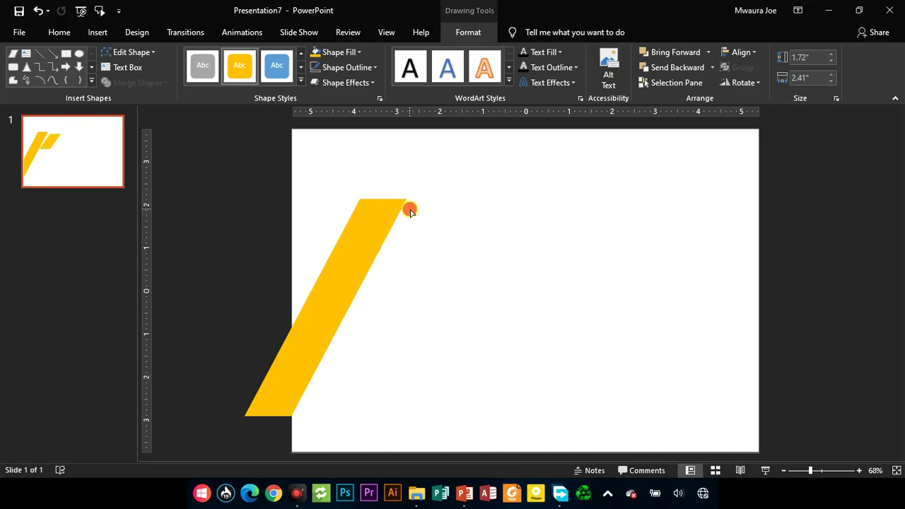
left_click_drag(469, 243, 418, 233)
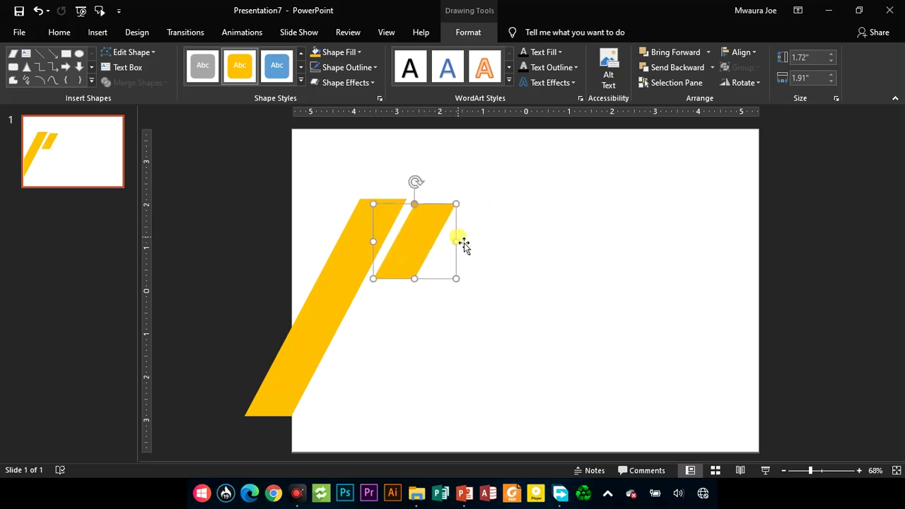
key("Delete")
left_click_drag(466, 249, 441, 239)
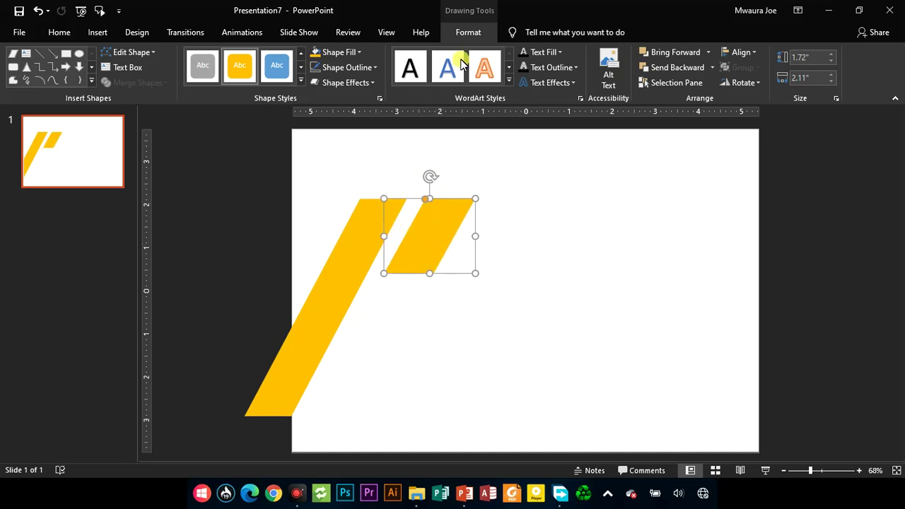
Flip the short parallelogram with a 3-D Y rotation of 180°
left_click(471, 32)
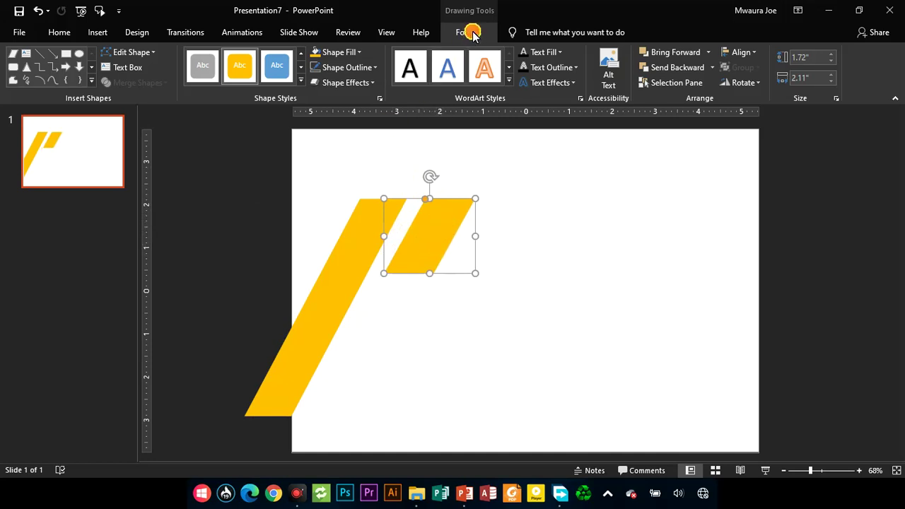
left_click(379, 98)
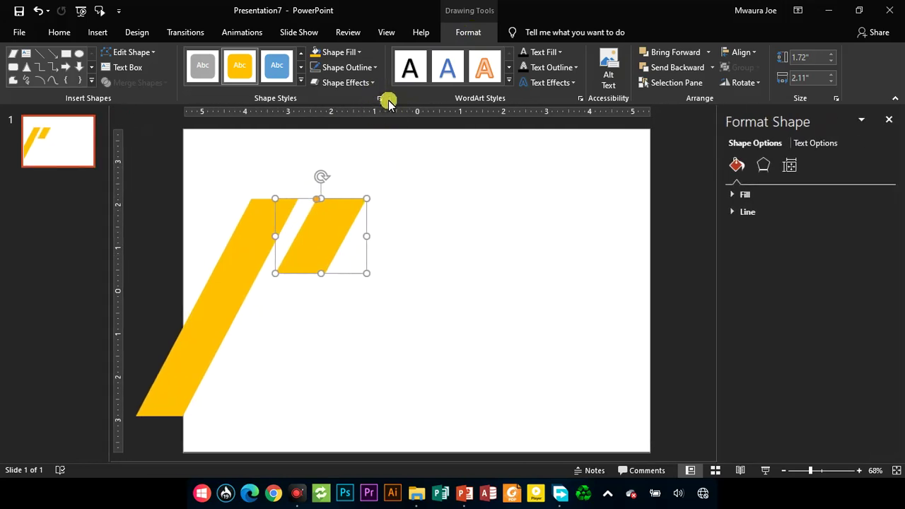
left_click(763, 168)
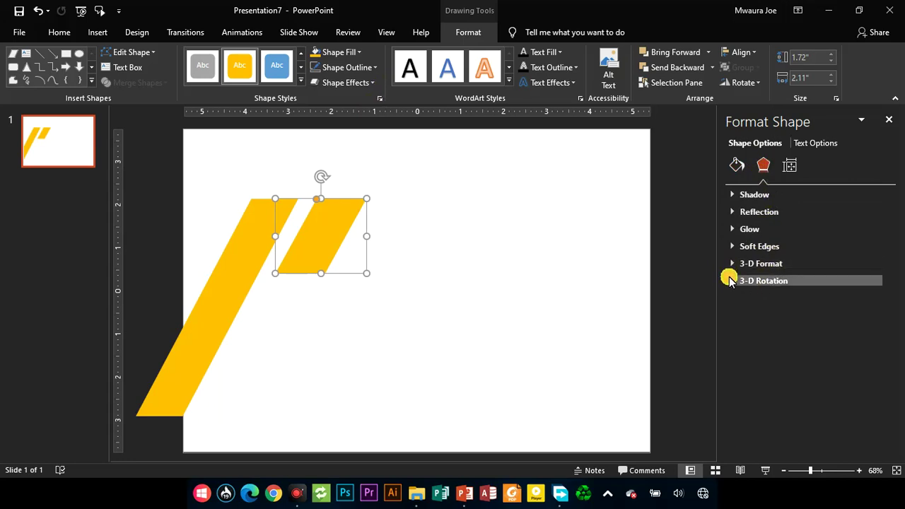
left_click(732, 280)
left_click(797, 344)
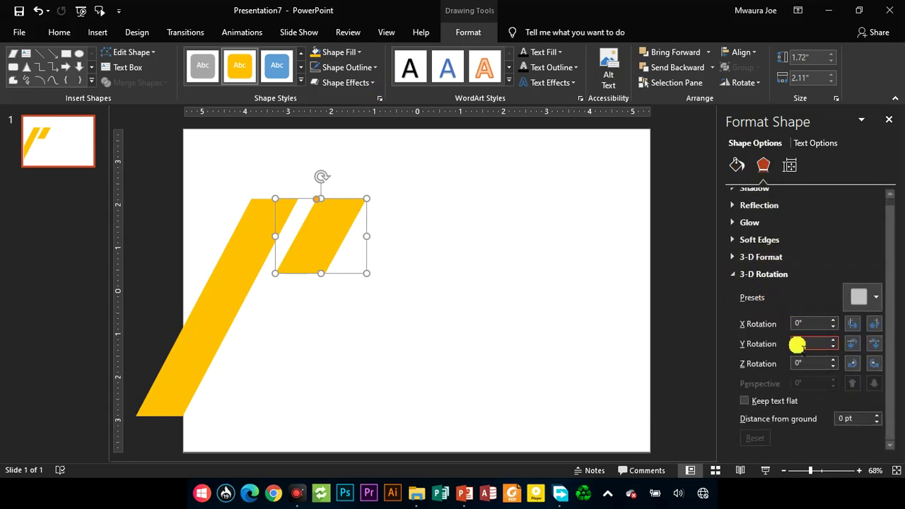
left_click(803, 346)
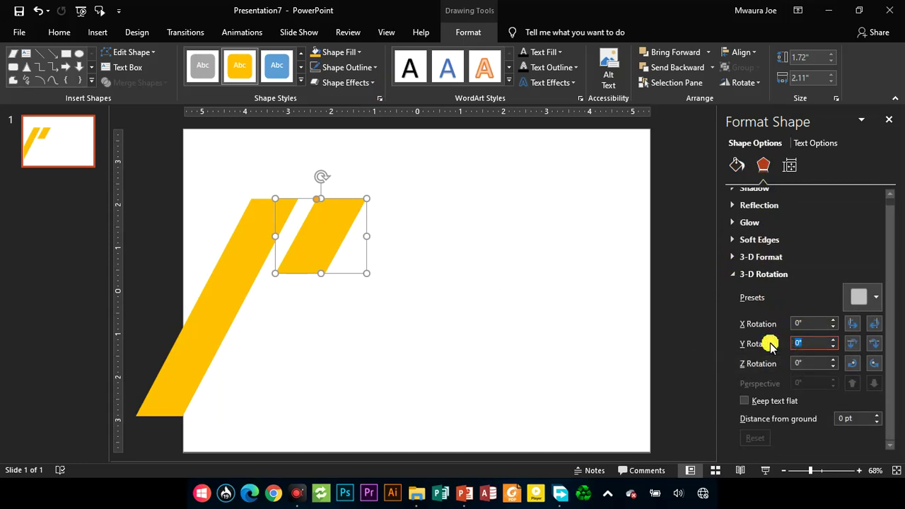
type("180")
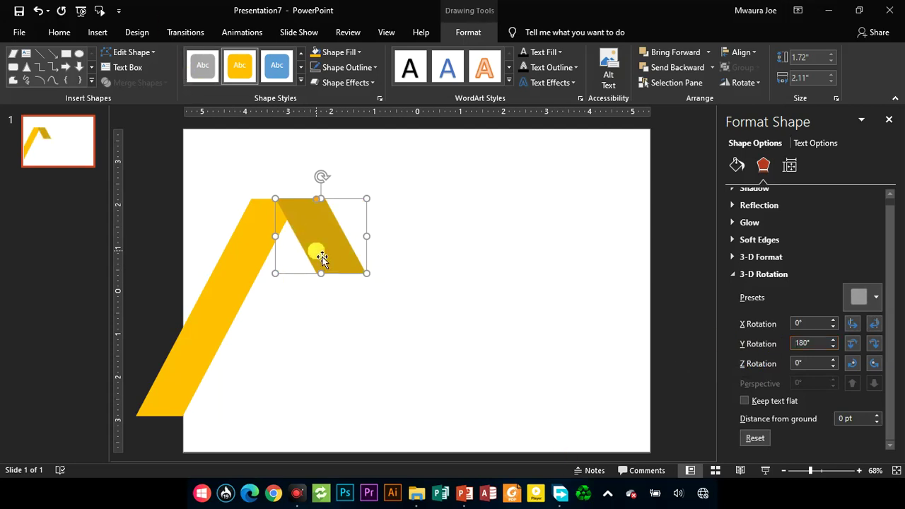
Move the flipped piece onto the long bar's top end to form a folded ribbon corner, and fine-tune its width
left_click_drag(322, 259, 296, 257)
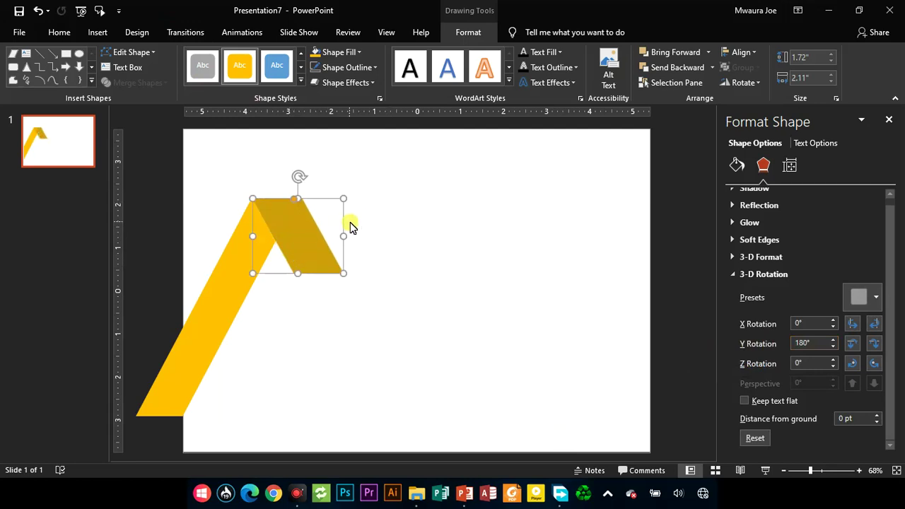
left_click_drag(343, 237, 344, 240)
left_click(355, 250)
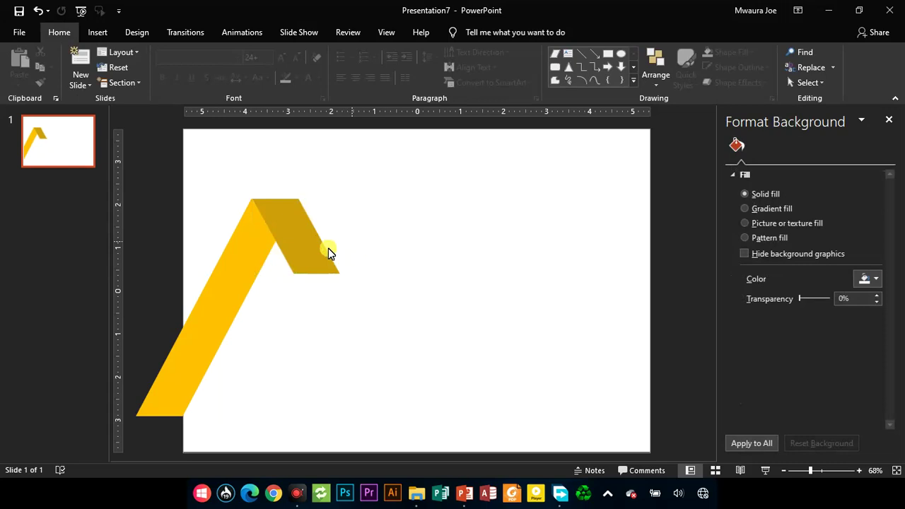
Send the short darker-gold parallelogram to the back so it sits behind the long gold bar
left_click(329, 253)
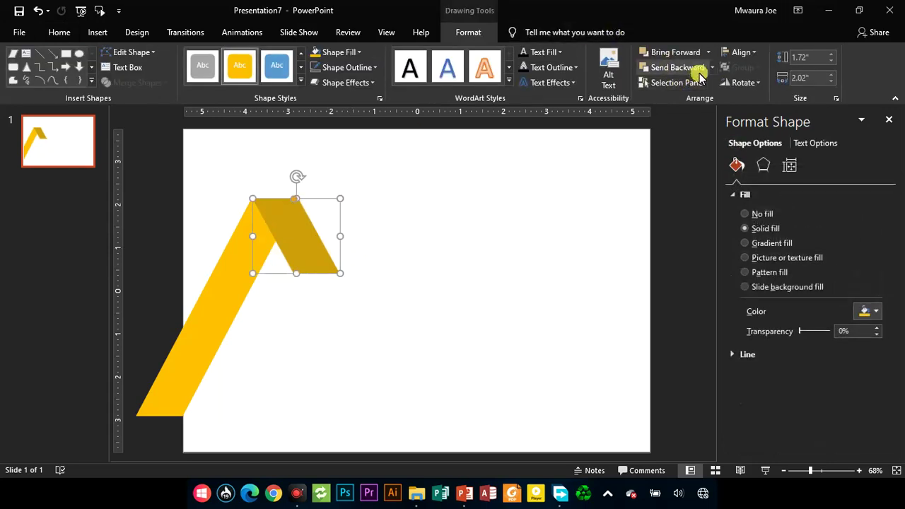
left_click(708, 67)
left_click(696, 97)
left_click(495, 184)
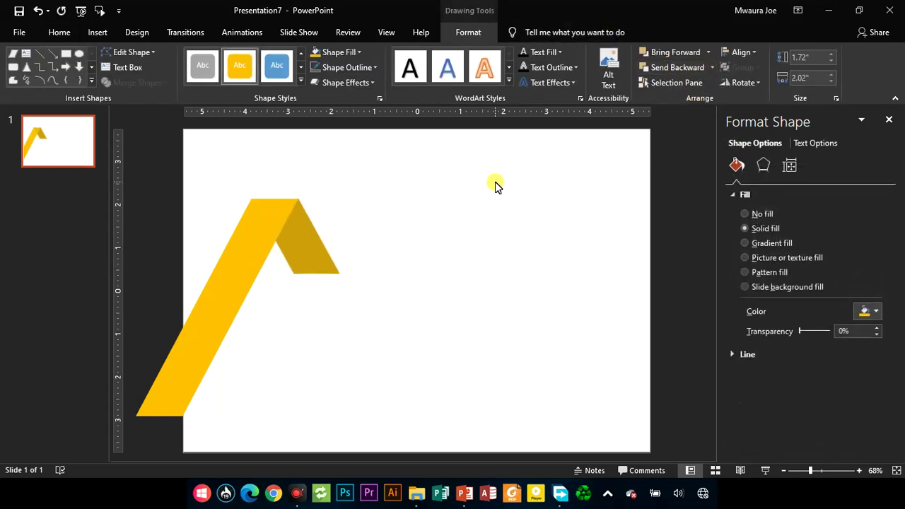
Duplicate the long gold bar, shorten the copy to about 2.68" high, and place it beside the folded corner
left_click(299, 245)
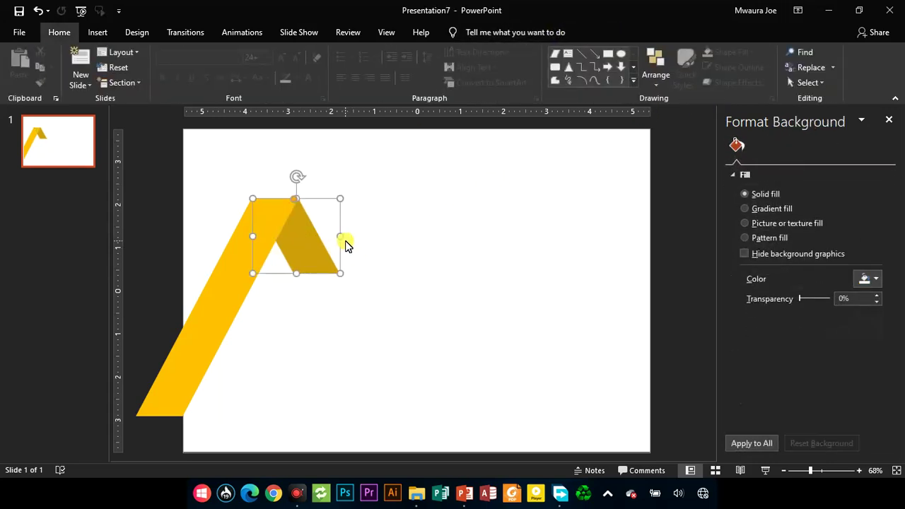
left_click(225, 305)
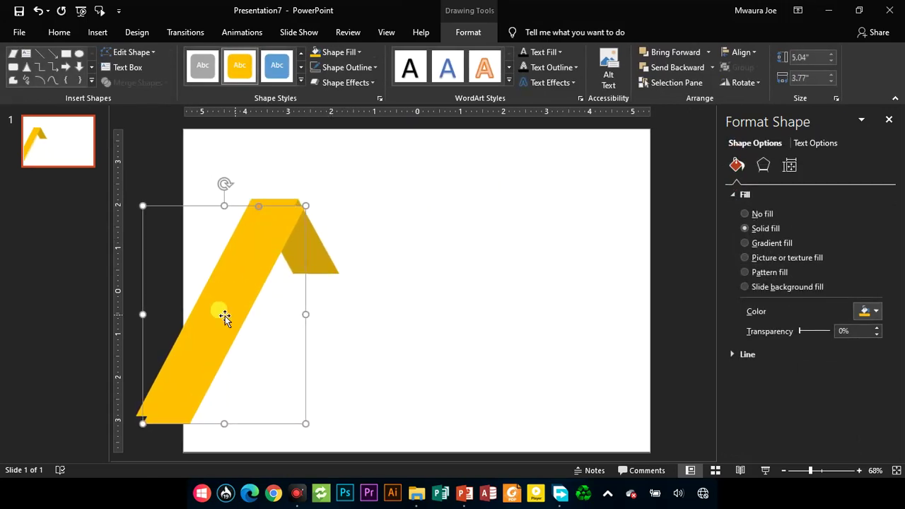
left_click_drag(222, 313, 435, 252)
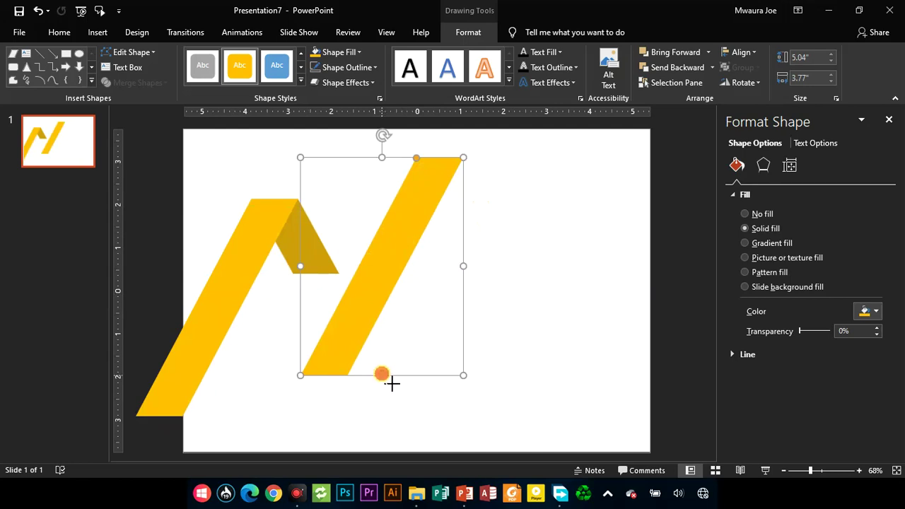
left_click_drag(381, 374, 380, 275)
left_click(242, 290)
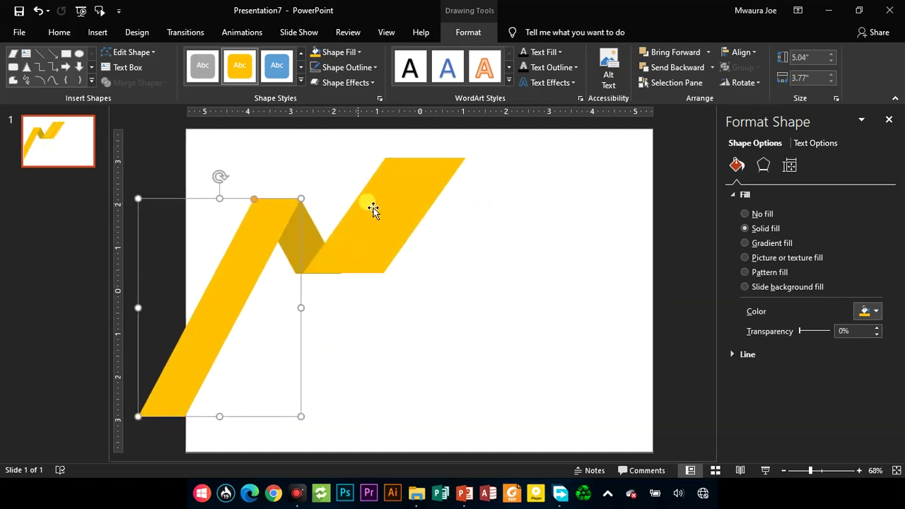
left_click_drag(374, 208, 358, 280)
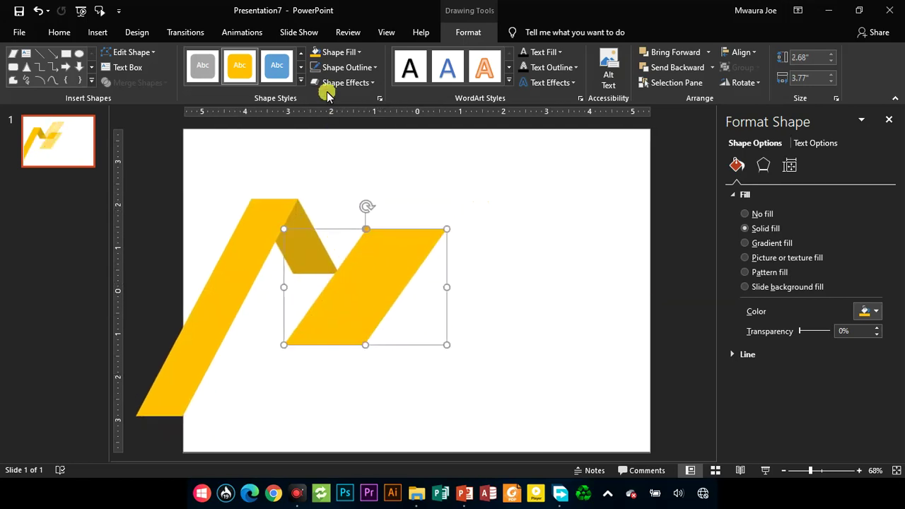
Fill the shortened copy with standard dark blue and move it over the short darker-gold piece
left_click(353, 53)
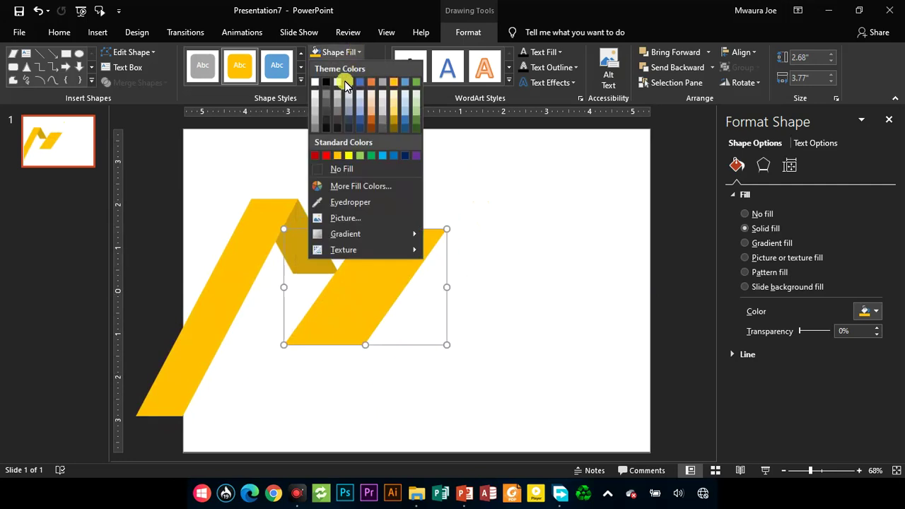
left_click(404, 156)
left_click_drag(380, 294, 318, 304)
Narrow the dark blue parallelogram to about 2.57" and adjust its slant to parallel the long gold bar
left_click_drag(376, 306, 355, 309)
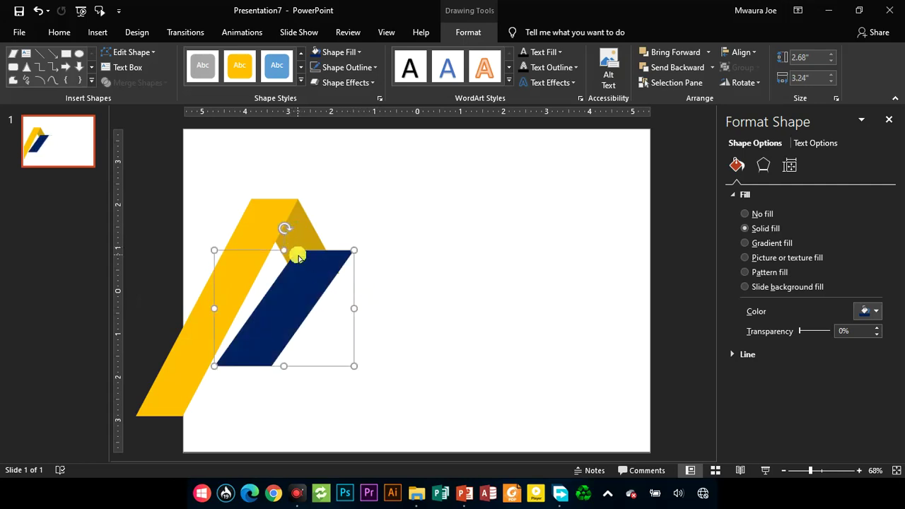
left_click_drag(298, 255, 281, 252)
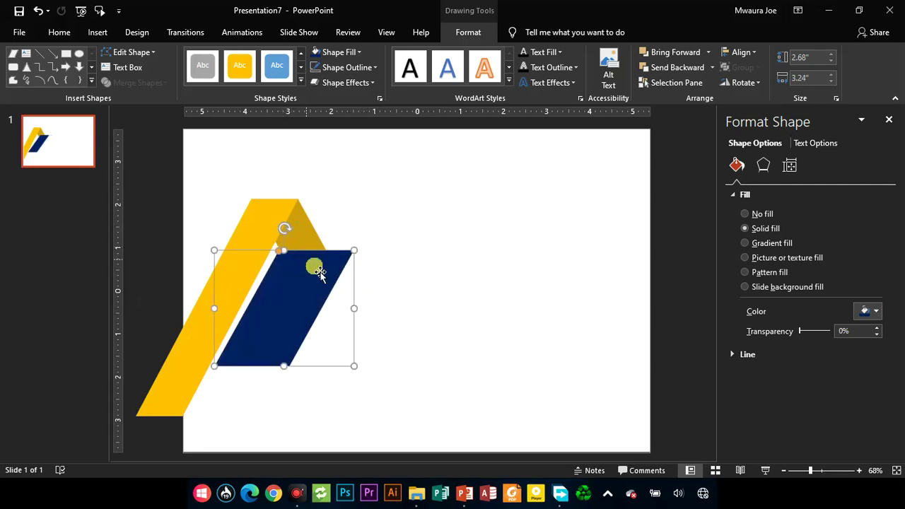
left_click_drag(360, 315, 339, 314)
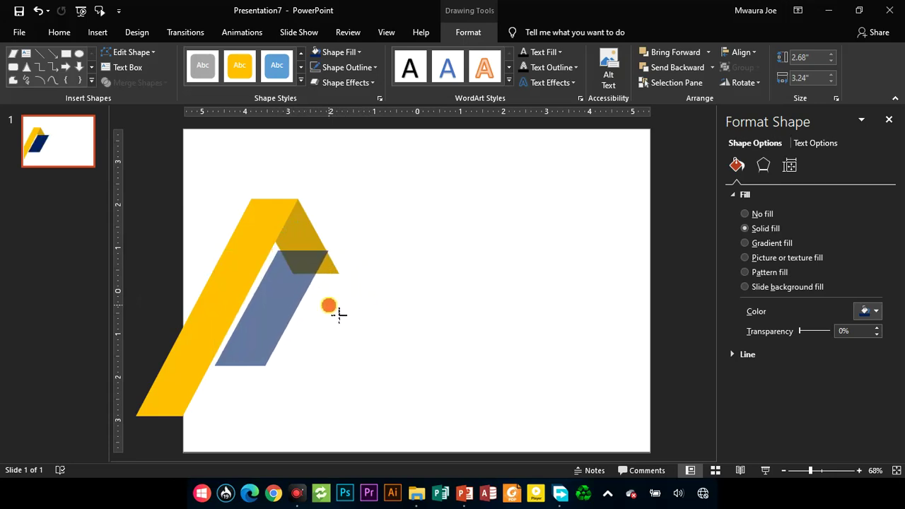
Move the dark blue parallelogram past the slide's upper edge, with its lower corner touching the darker-gold fold
left_click_drag(338, 314, 387, 167)
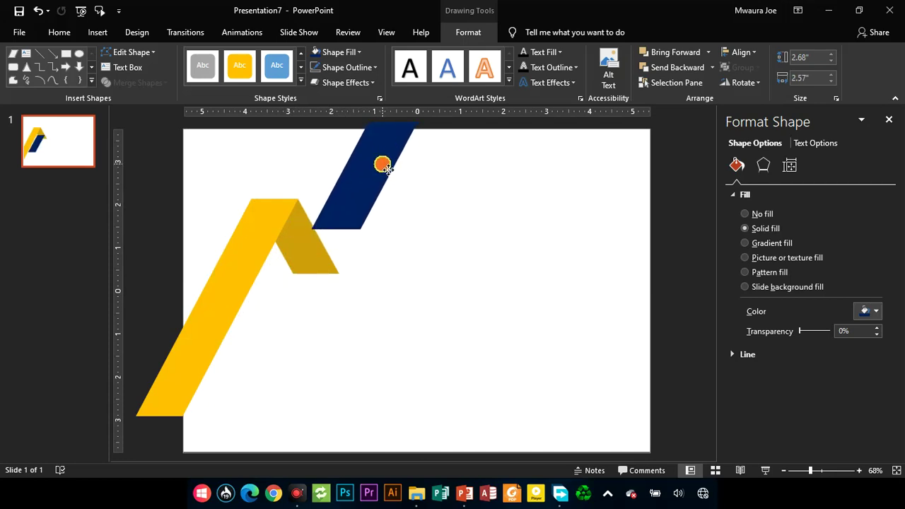
left_click_drag(382, 164, 385, 171)
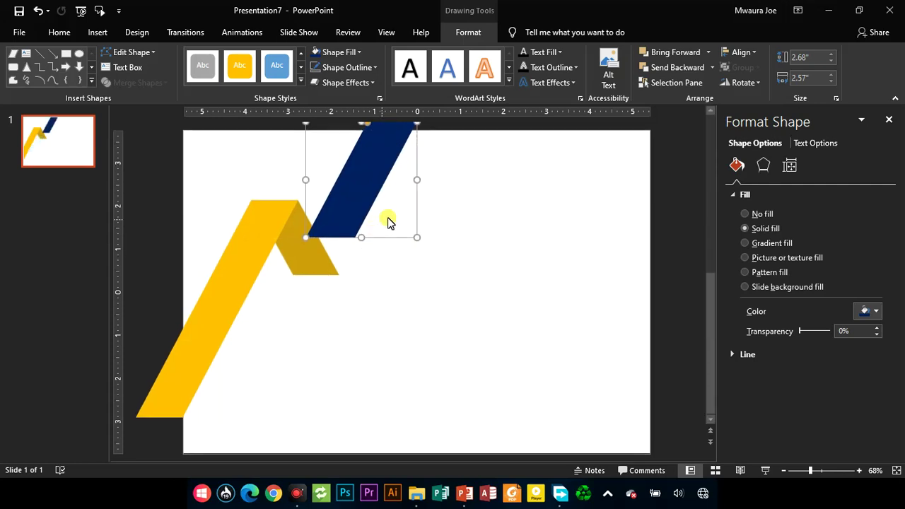
left_click_drag(363, 228, 374, 225)
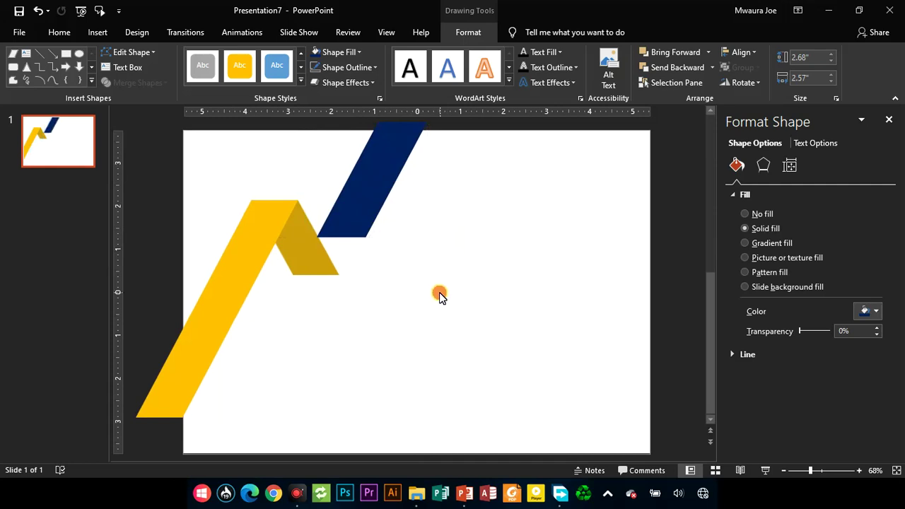
left_click(438, 295)
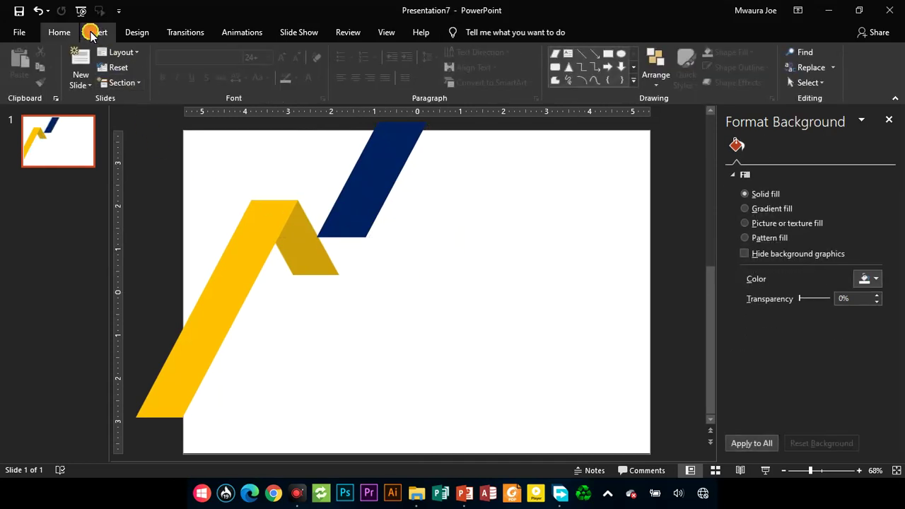
Draw a rectangle about 5.58" high by 10.83" wide across the full width of the slide's lower part
left_click(95, 32)
left_click(243, 78)
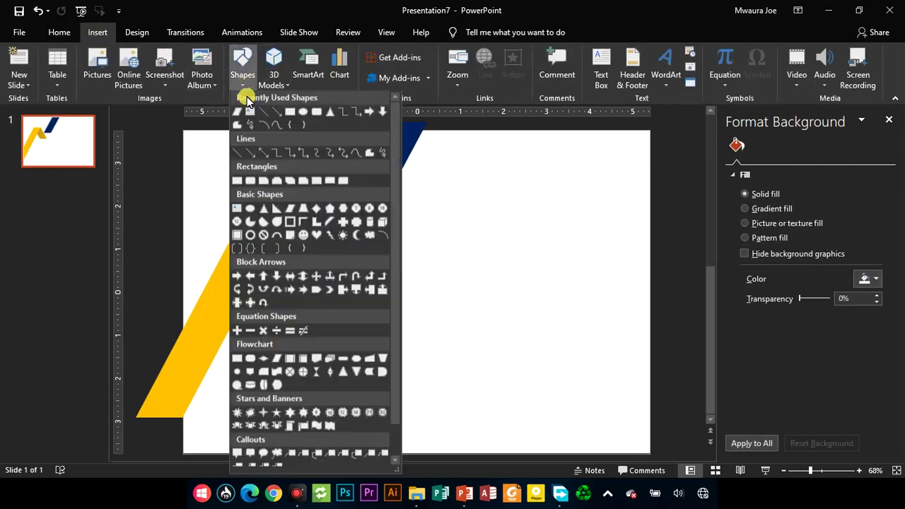
left_click(285, 111)
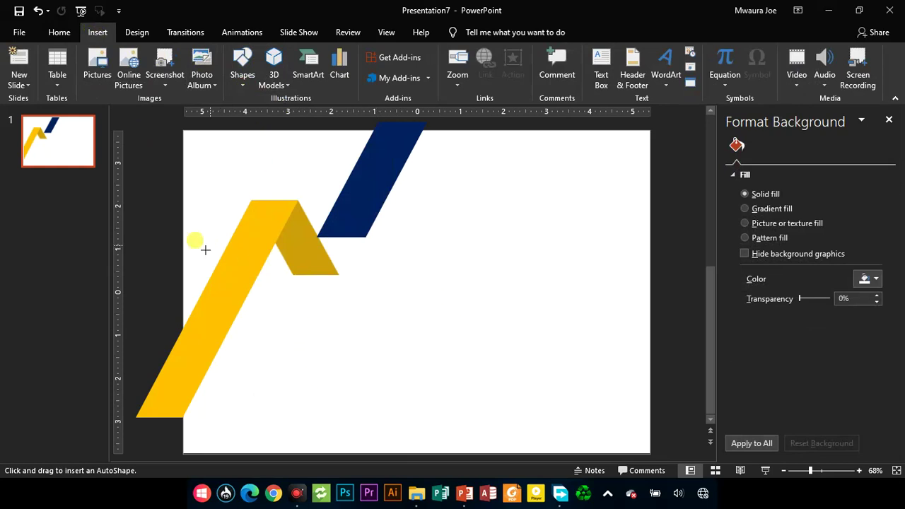
left_click_drag(183, 213, 654, 453)
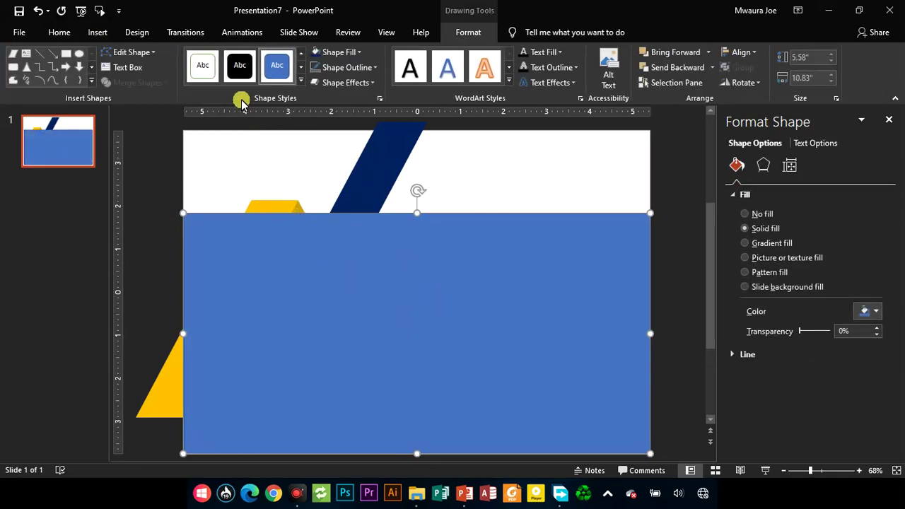
Fill the rectangle with white and leave it without a visible outline
left_click(354, 54)
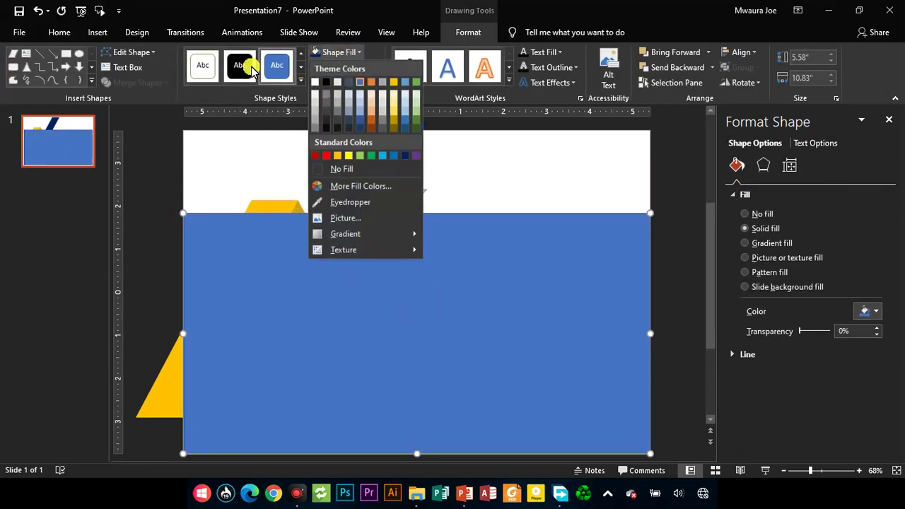
left_click(314, 82)
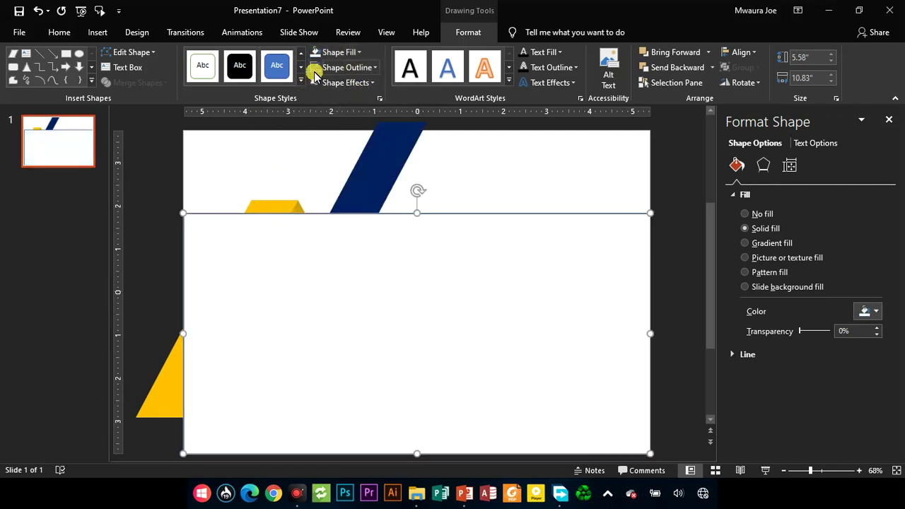
left_click(474, 177)
Bring the long gold bar to the front, above the white rectangle
left_click(210, 389)
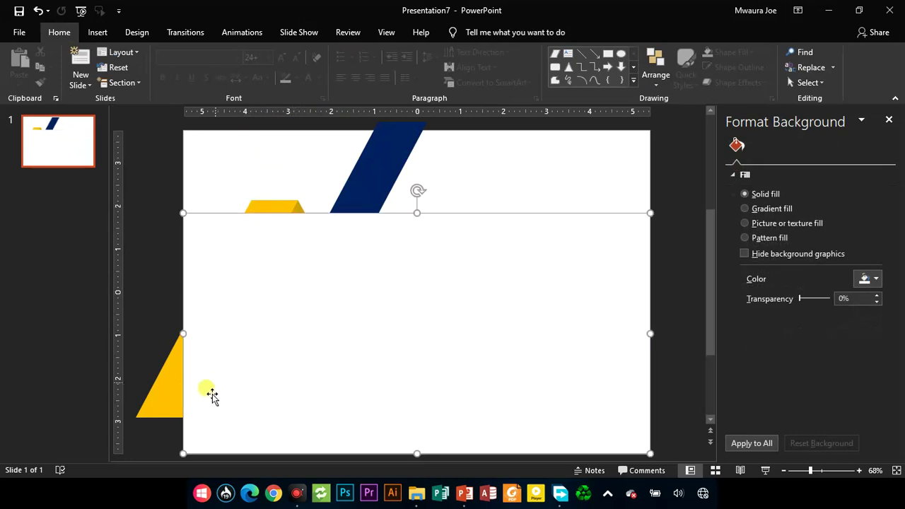
left_click(280, 332)
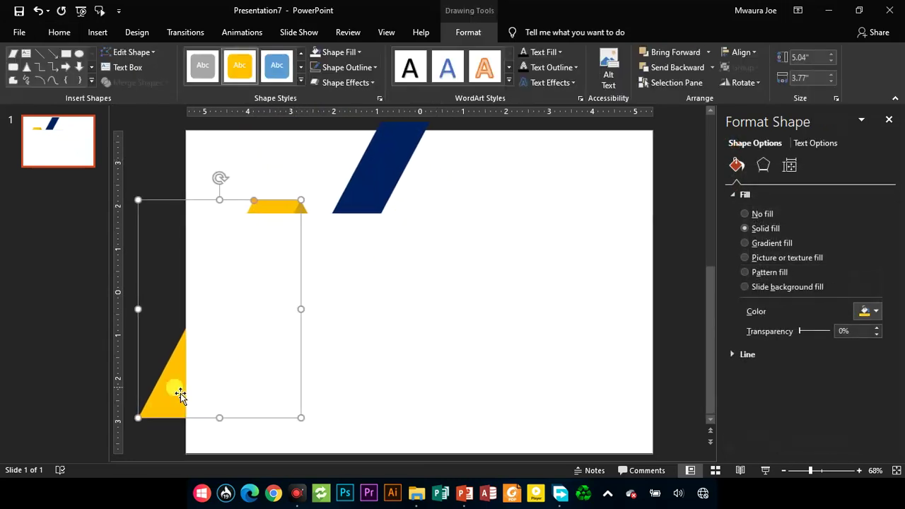
left_click(707, 53)
left_click(689, 85)
Lower the white rectangle's upper edge to the dark blue bar's base, making it about 5.04" high
left_click(487, 305)
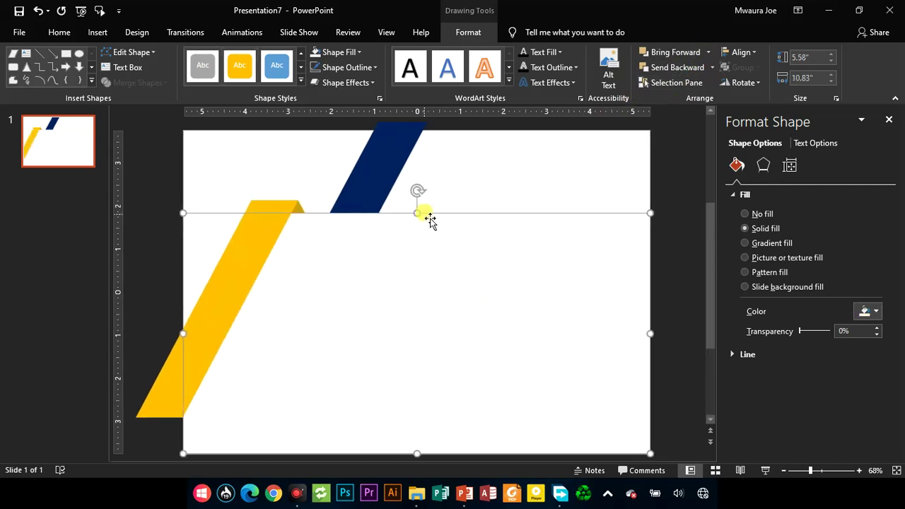
left_click_drag(419, 212, 428, 236)
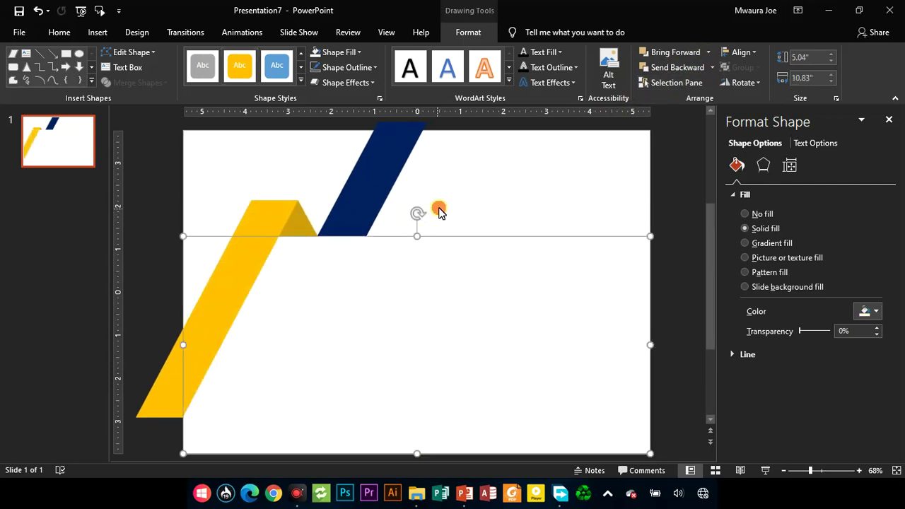
key("Escape")
left_click(201, 334)
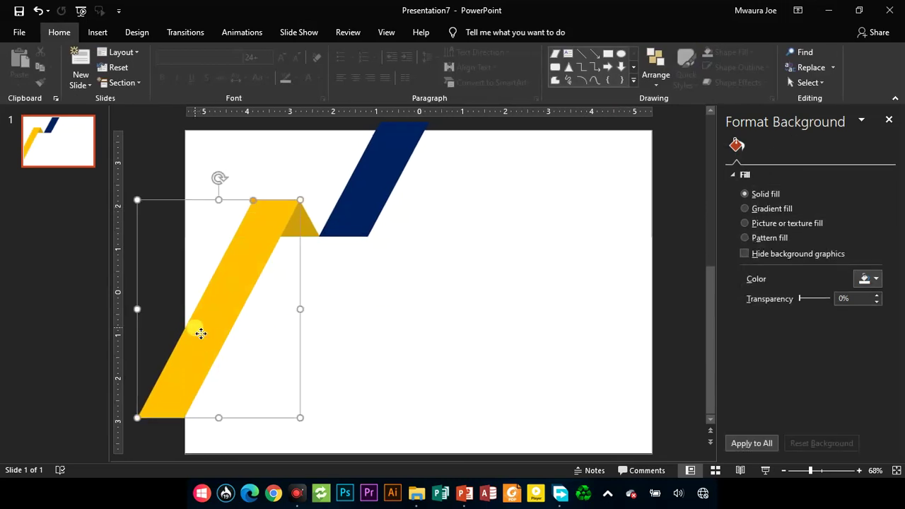
left_click(183, 203)
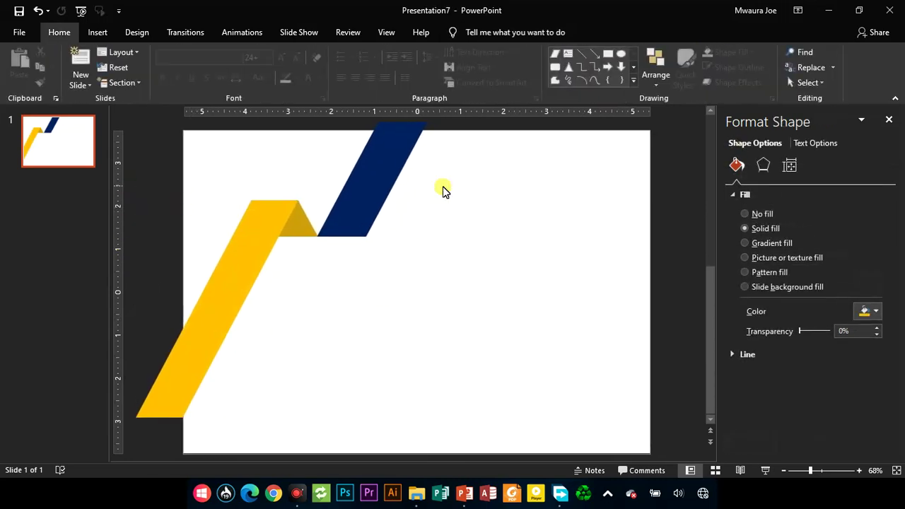
left_click(364, 224)
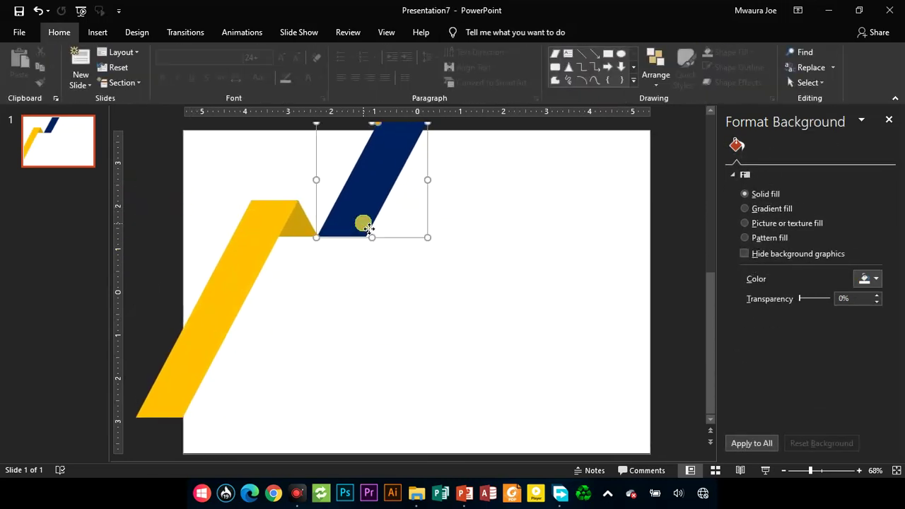
left_click(263, 232, "shift")
left_click(222, 289, "shift")
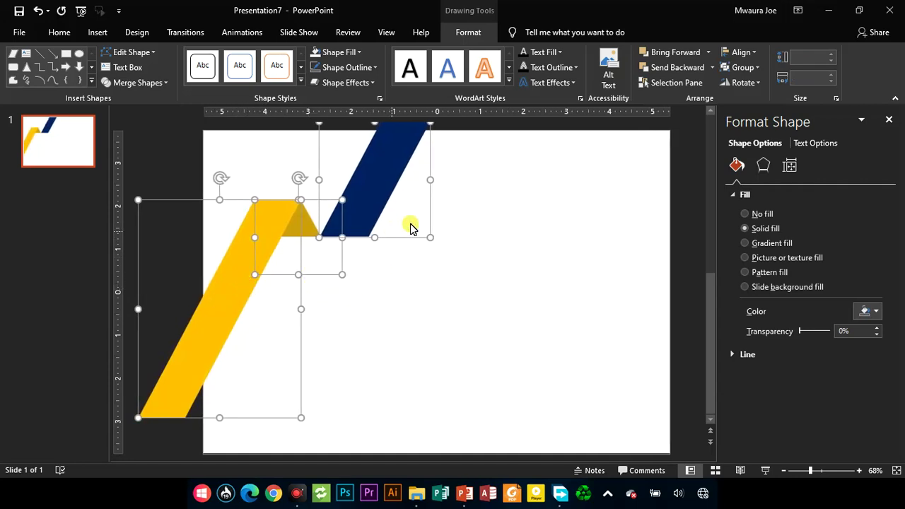
left_click(485, 219)
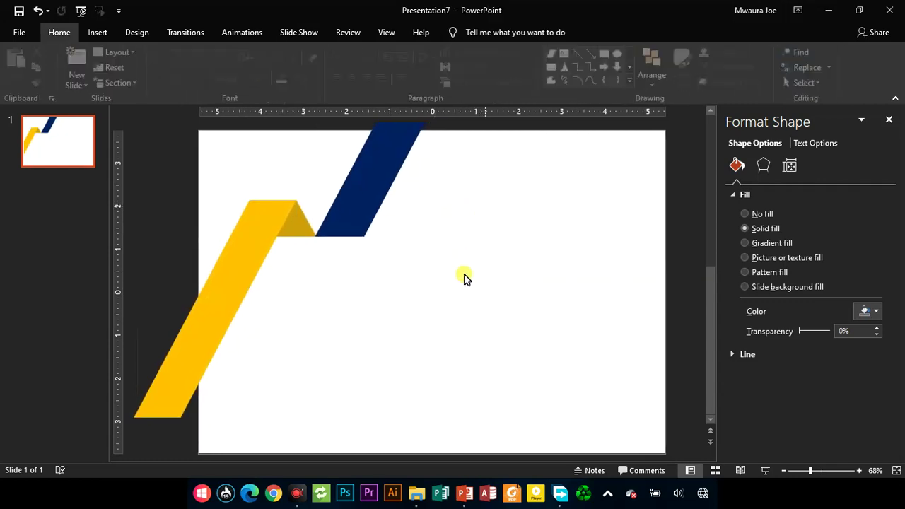
left_click(448, 301)
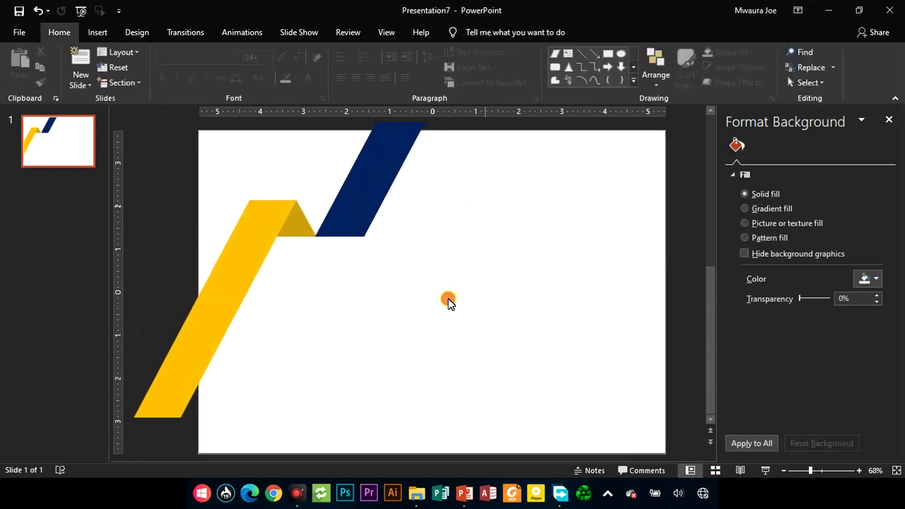
Move the long gold bar, the darker fold piece and the dark blue bar slightly upward together
left_click(185, 366)
left_click(311, 230, "shift")
left_click(386, 195, "shift")
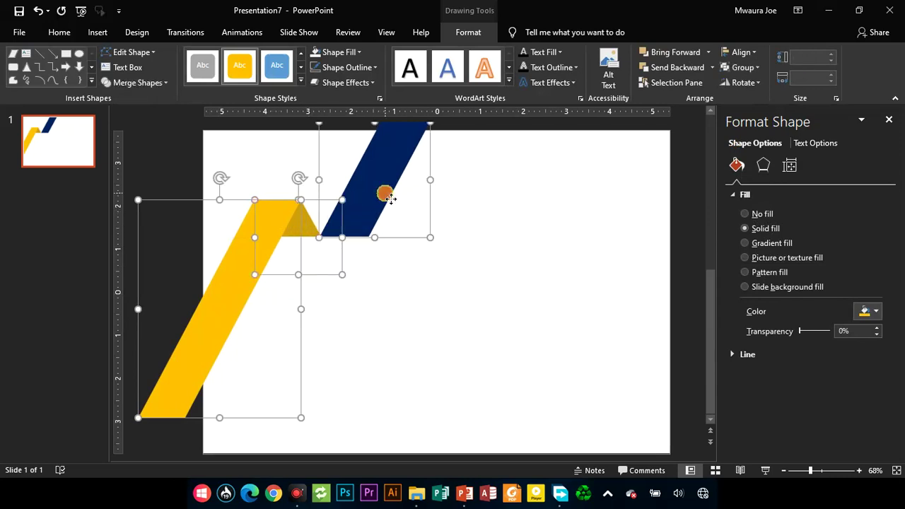
key("Up")
key("Up")
key("Up")
key("Up")
key("Up")
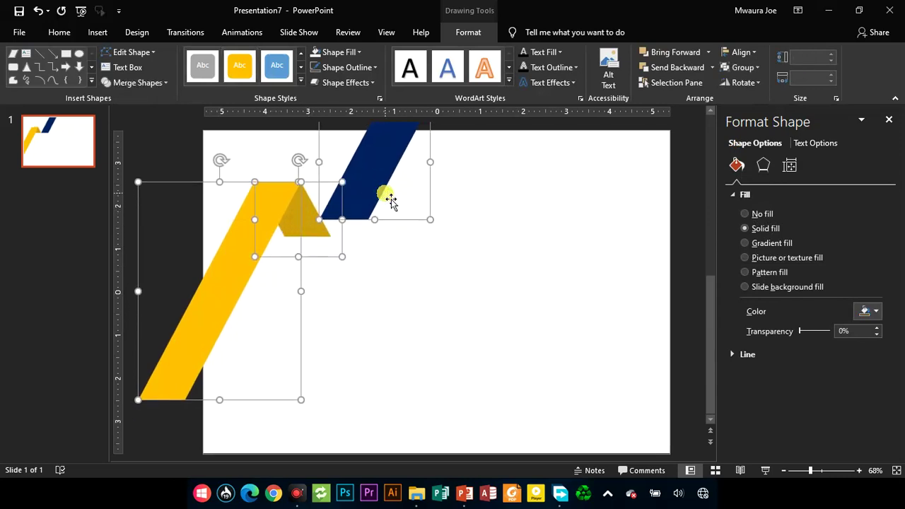
Extend the white rectangle upward to the raised dark blue bar's base, making it about 5.59" high
left_click(390, 305)
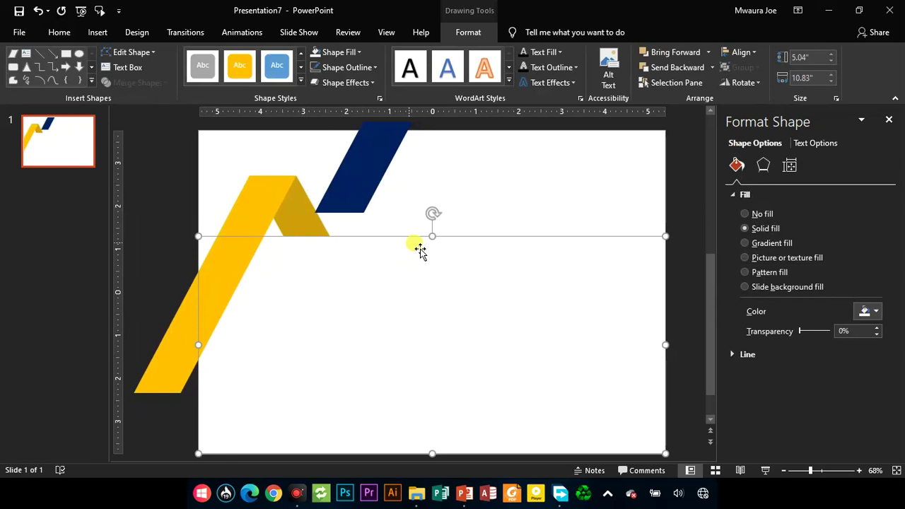
left_click_drag(432, 241, 428, 215)
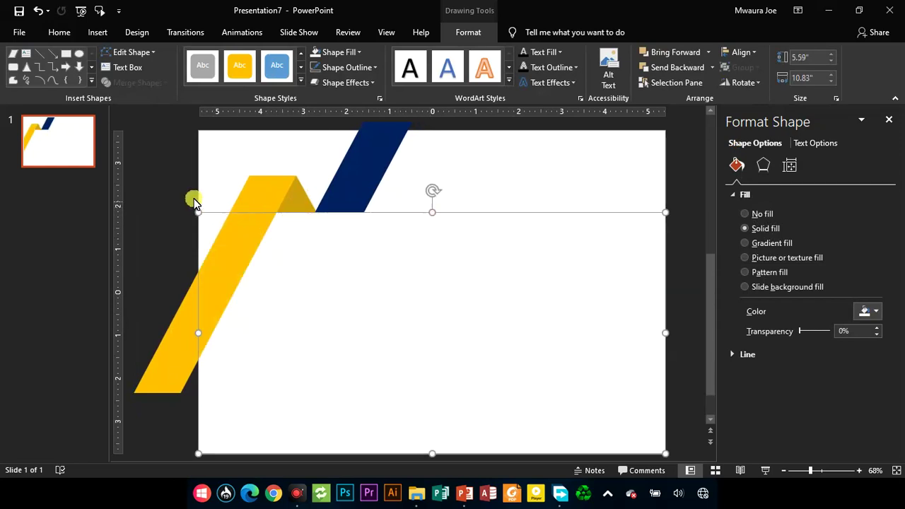
left_click(183, 195)
left_click(286, 209)
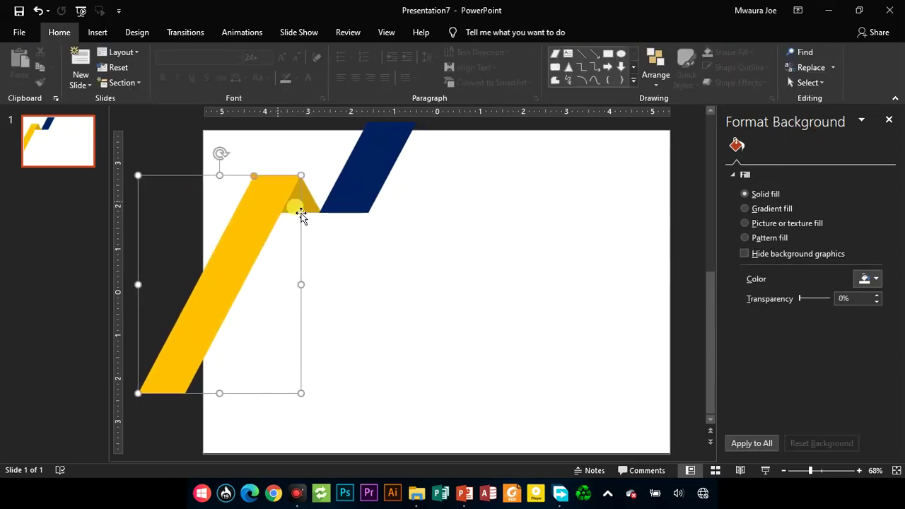
Move the white rectangle slightly down the slide
left_click(315, 212, "shift")
left_click(376, 187, "shift")
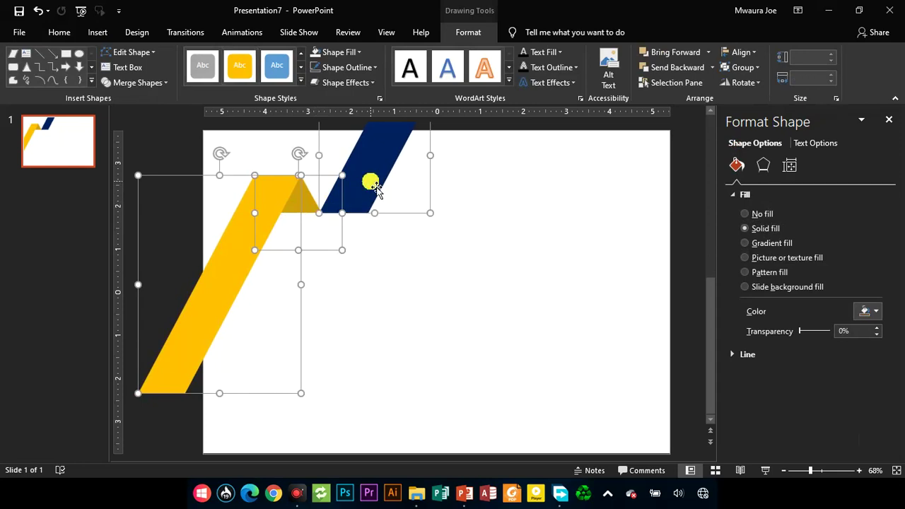
left_click(410, 270)
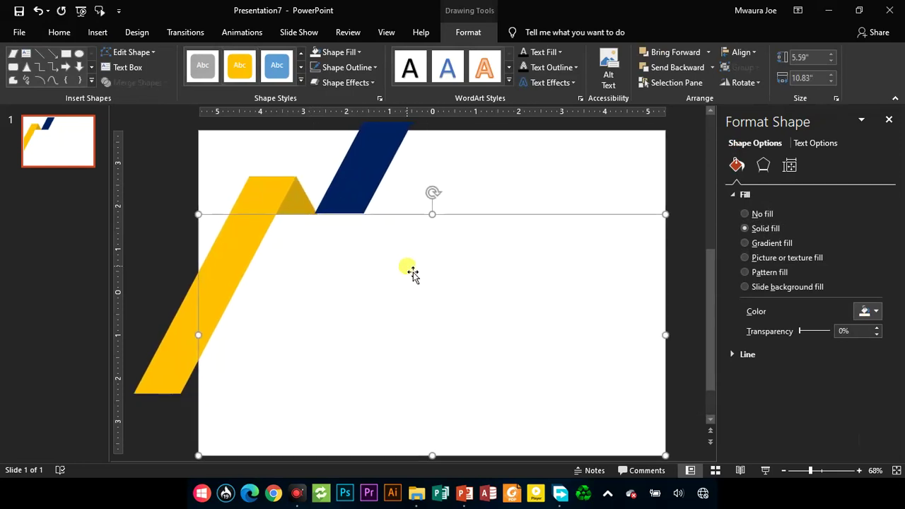
Move the darker fold piece, the long gold bar and the dark blue bar slightly downward together to meet the white rectangle
left_click(293, 208)
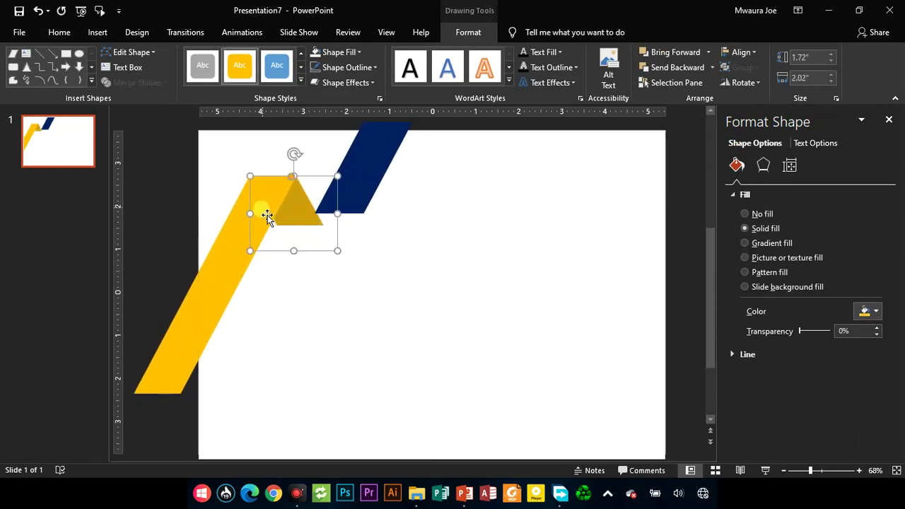
left_click(232, 247, "shift")
left_click(389, 167, "shift")
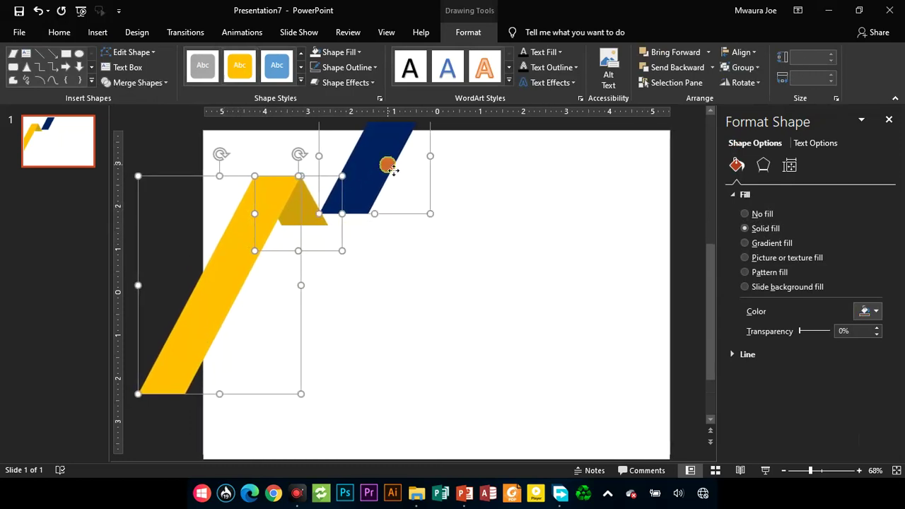
key("Down")
key("Down")
key("Down")
key("Down")
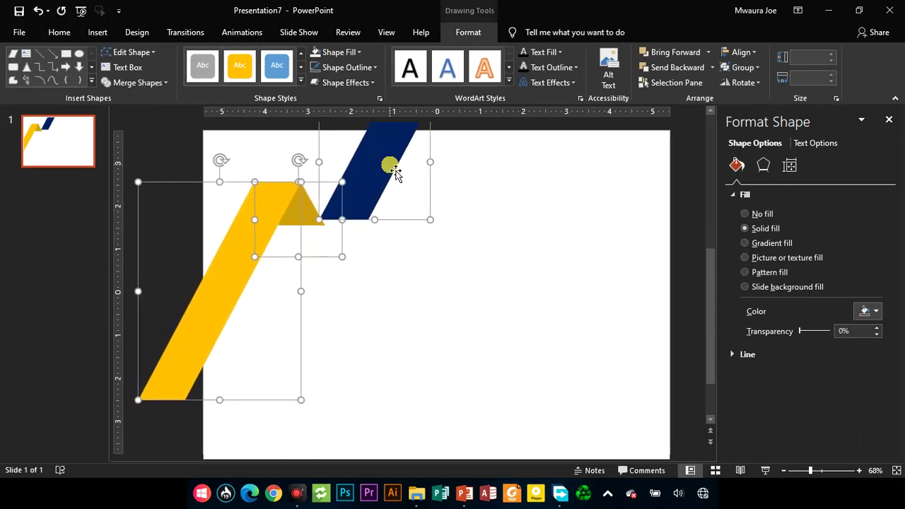
key("Down")
key("Down")
Extend the white rectangle upward to the dark blue bar's base, making it about 5.64" high
left_click(428, 276)
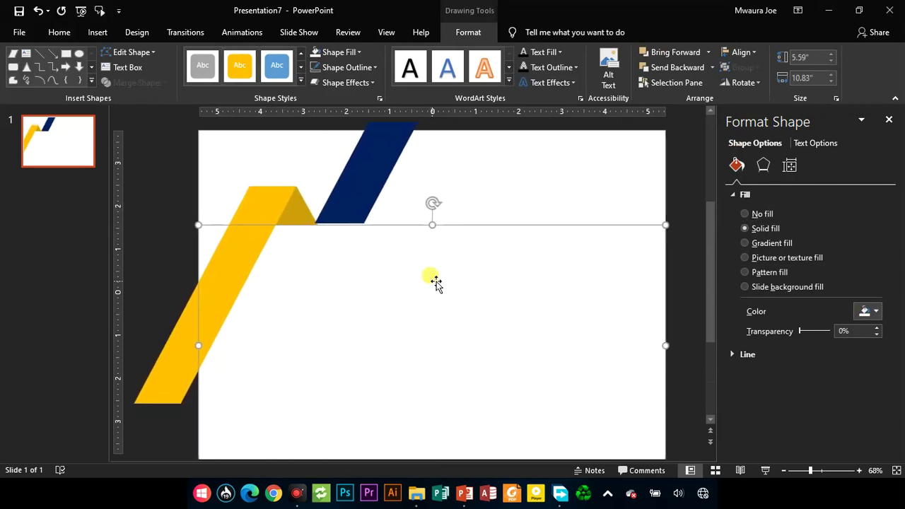
left_click_drag(434, 230, 446, 210)
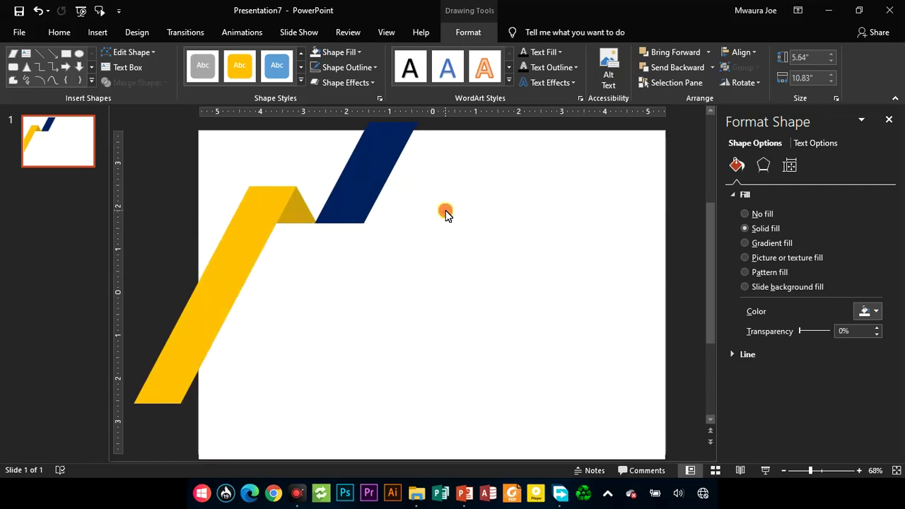
left_click(432, 211)
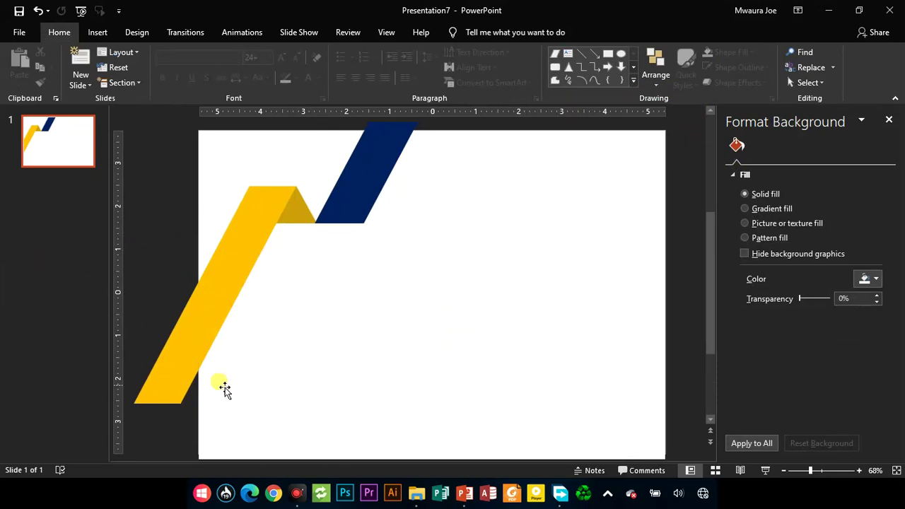
Draw a rectangle covering the part of the long gold bar that extends past the slide's left edge
left_click(606, 55)
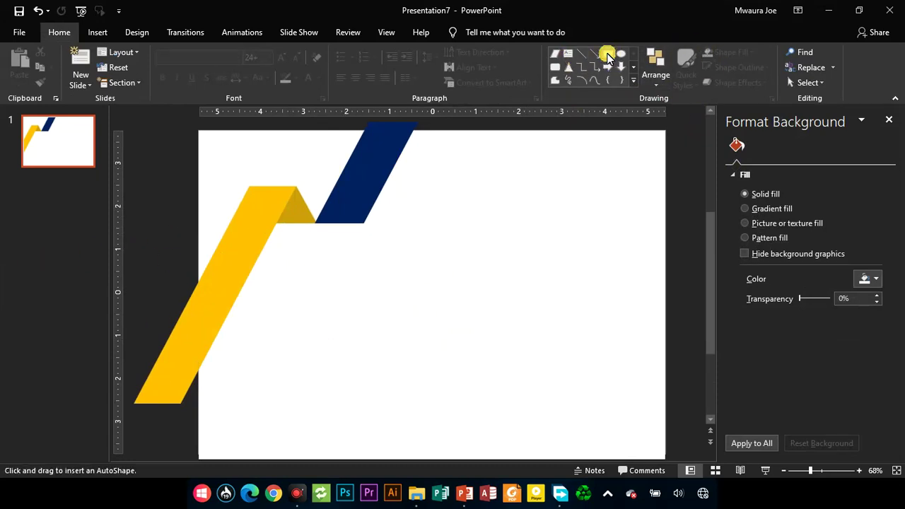
mouse_move(154, 180)
left_mouse_down()
mouse_move(182, 194)
mouse_move(188, 295)
mouse_move(208, 349)
mouse_move(200, 412)
left_mouse_up()
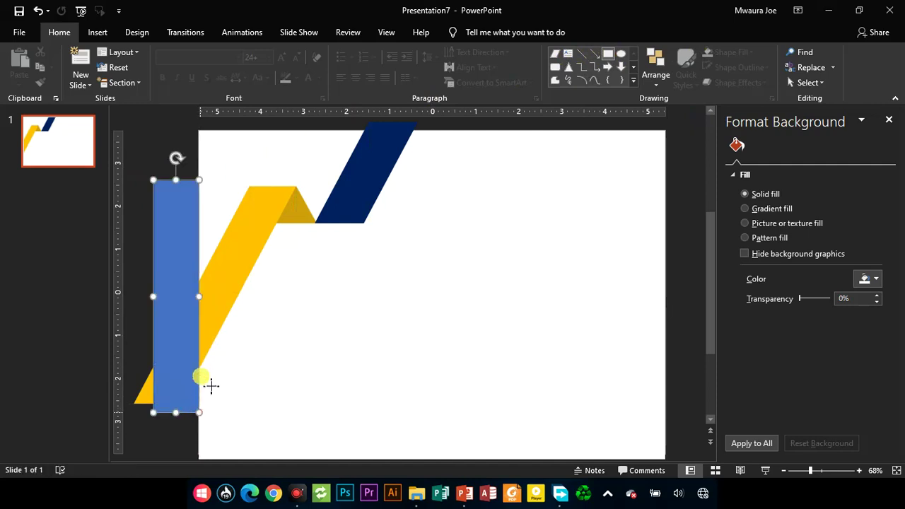
left_click_drag(154, 297, 117, 296)
Subtract the covering rectangle from the long gold bar to trim it at the slide's left edge
left_click(262, 283)
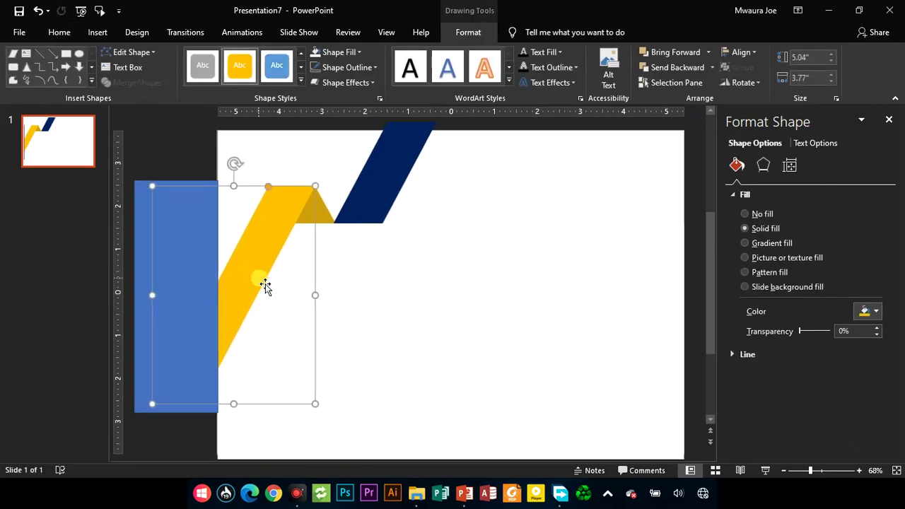
left_click(142, 226, "shift")
left_click(128, 82)
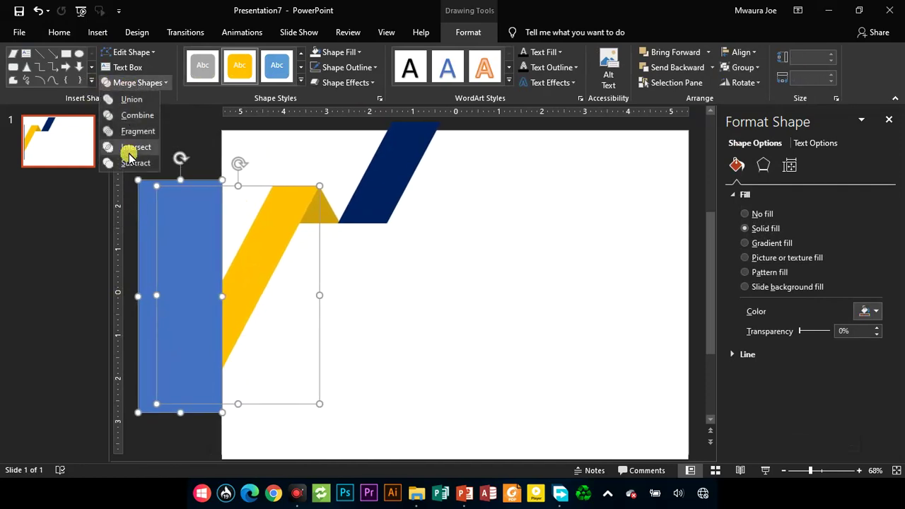
left_click(131, 164)
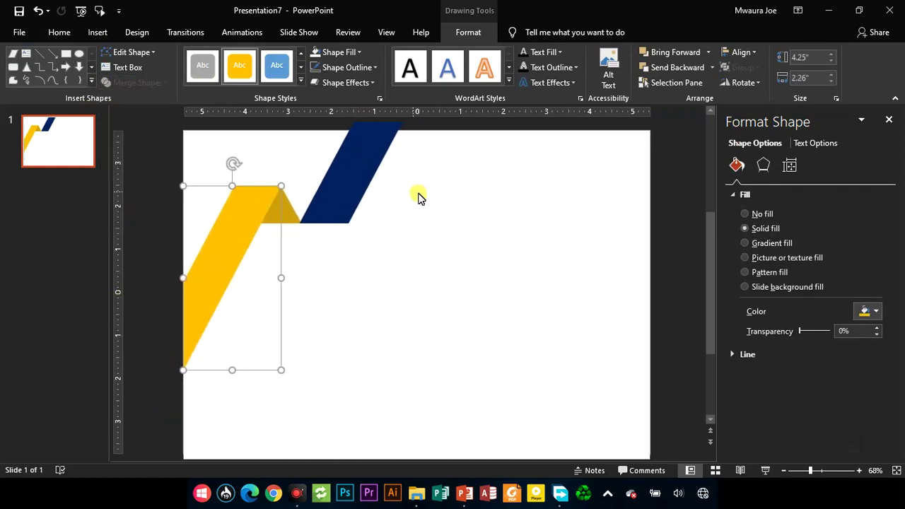
scroll(414, 199, "up", 1)
left_click(54, 56)
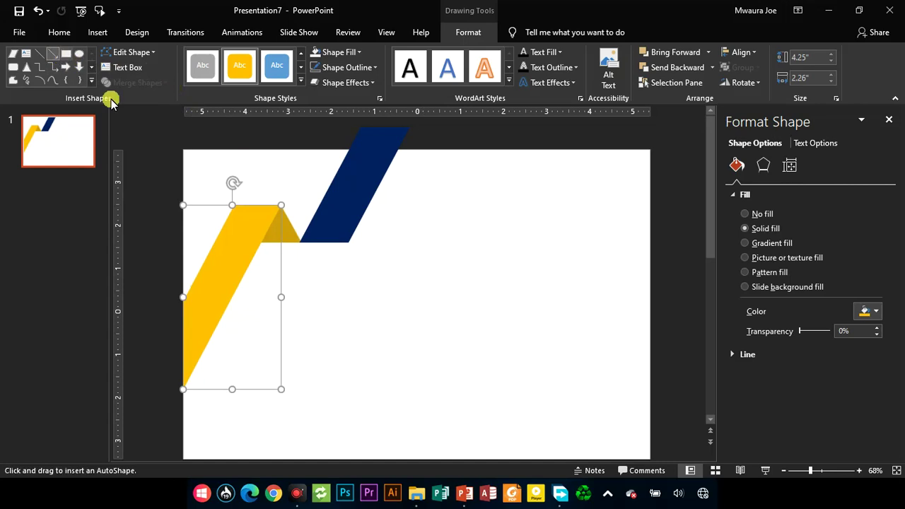
mouse_move(158, 128)
left_mouse_down()
mouse_move(332, 172)
mouse_move(171, 127)
left_mouse_up()
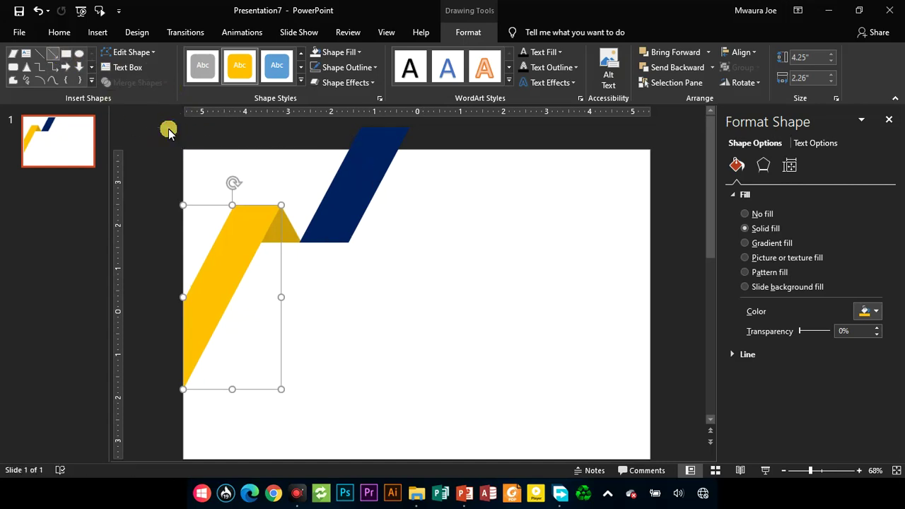
left_click(188, 184)
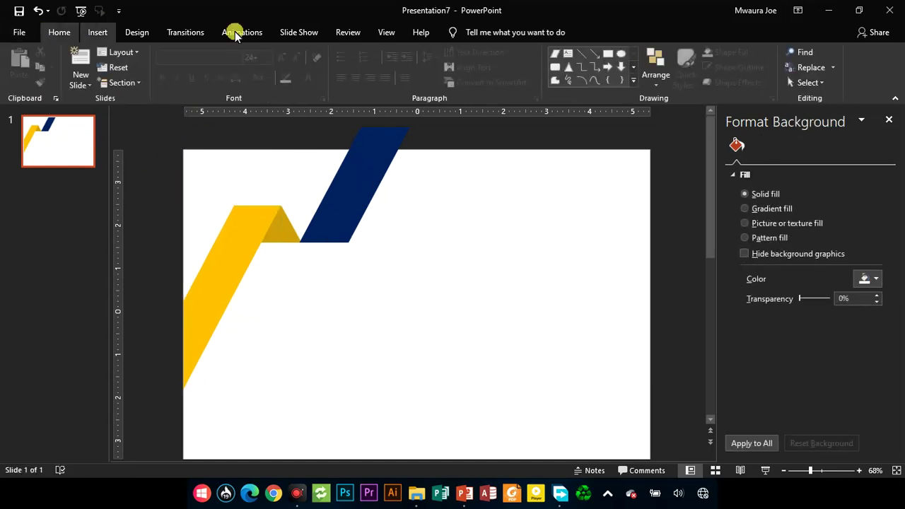
Draw a rectangle about 0.95" by 5.85" over the part of the dark blue bar above the slide's top edge
left_click(609, 55)
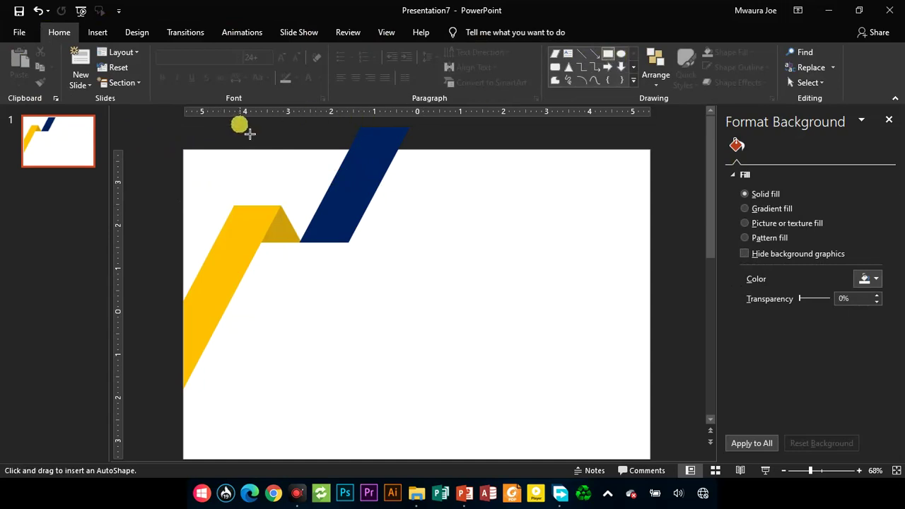
mouse_move(235, 128)
left_mouse_down()
mouse_move(308, 153)
mouse_move(495, 162)
mouse_move(487, 149)
left_mouse_up()
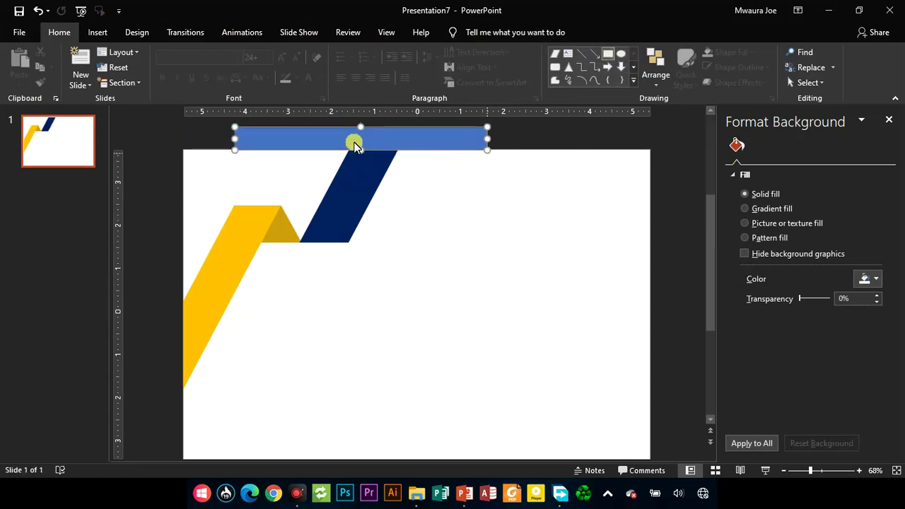
left_click_drag(361, 127, 365, 121)
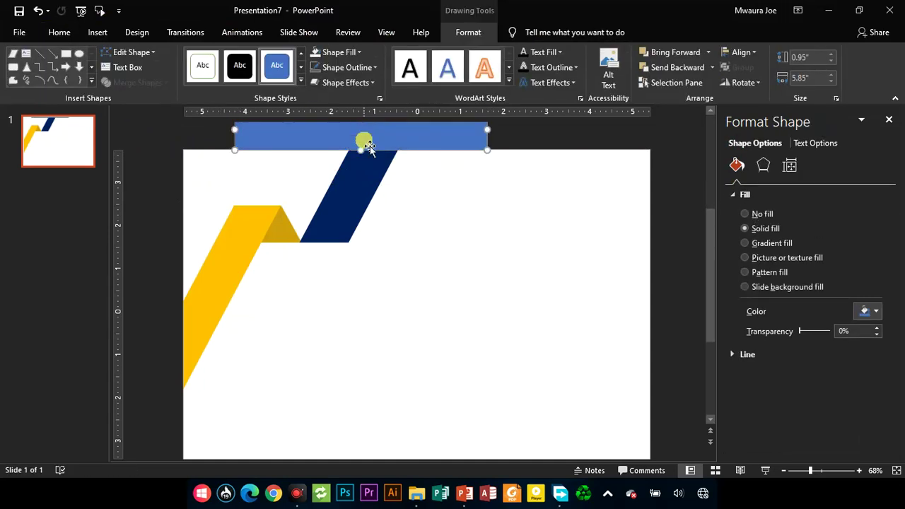
Subtract the covering rectangle from the dark blue bar to trim it at the slide's top edge
left_click(360, 181)
left_click(456, 145, "shift")
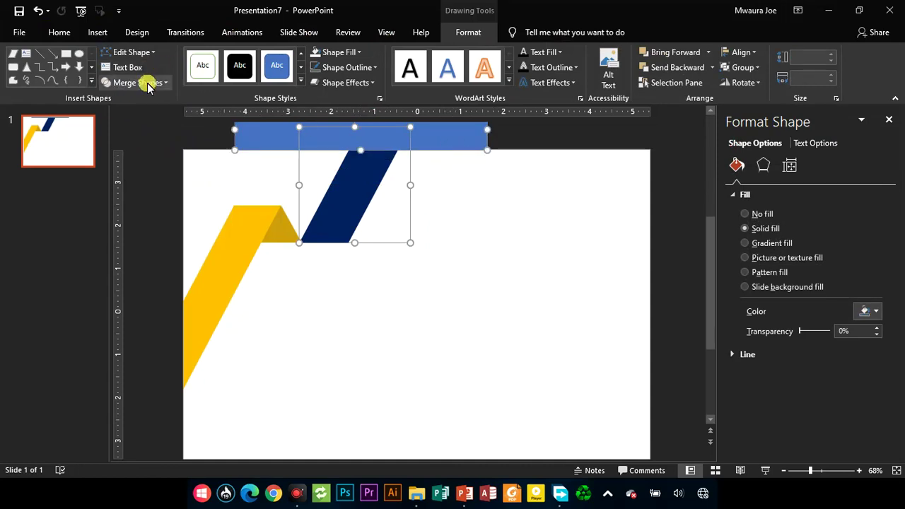
left_click(138, 83)
left_click(136, 162)
left_click(456, 188)
scroll(456, 188, "down", 1)
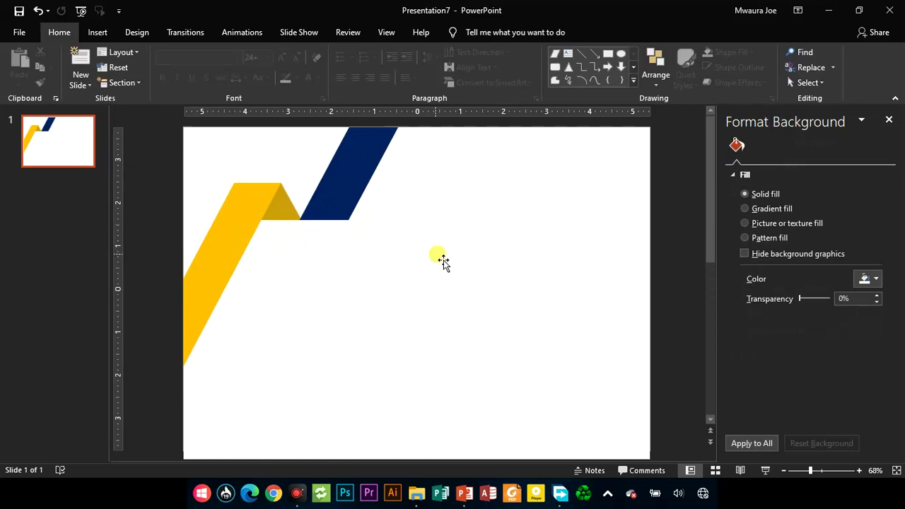
Add a text box reading "Company Logo" on the blank area beside the dark blue bar, correcting the spelling of "Company"
left_click(568, 53)
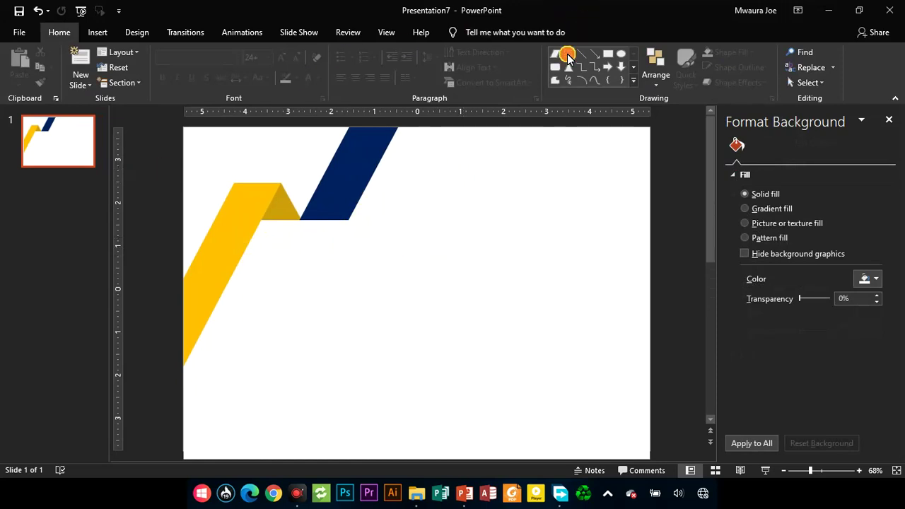
left_click(494, 159)
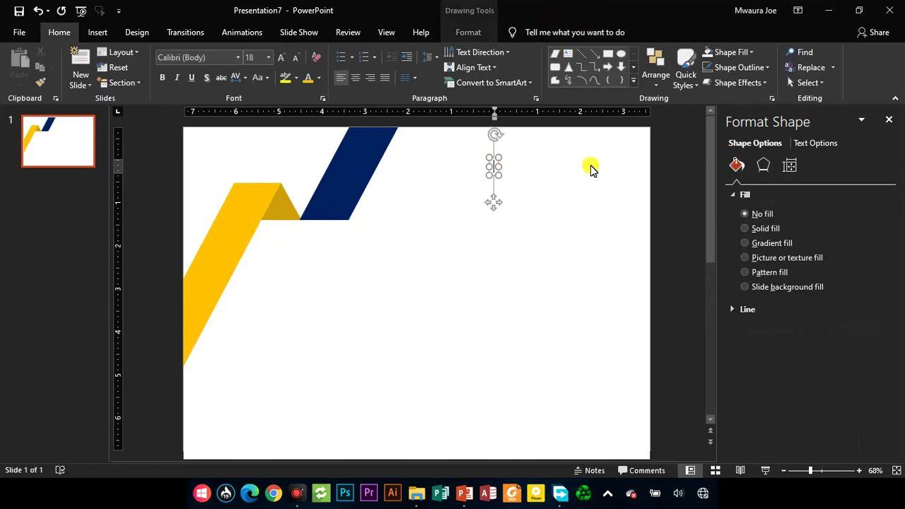
type("comp")
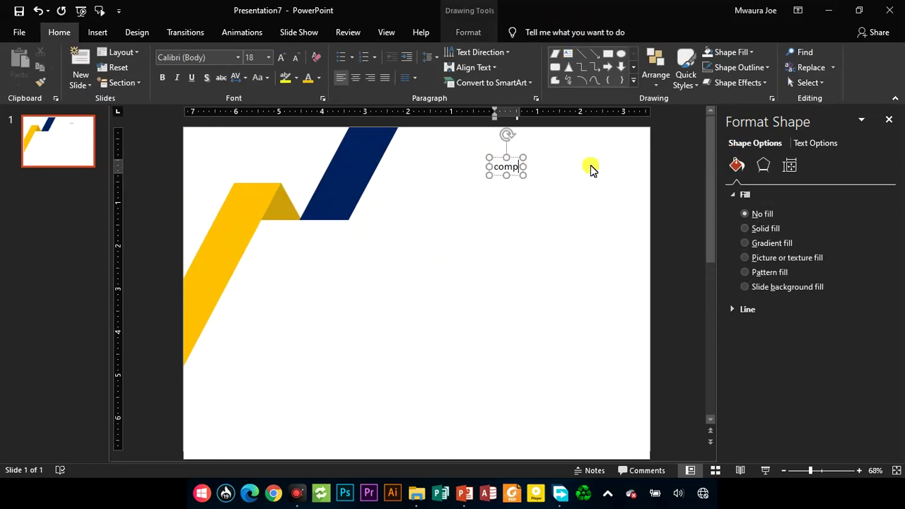
type("nay Lo")
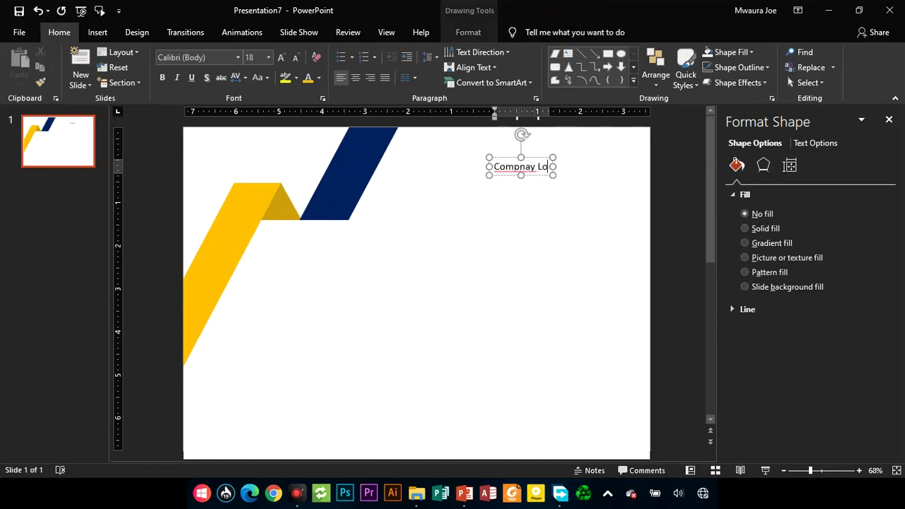
type("go")
key("ctrl+a")
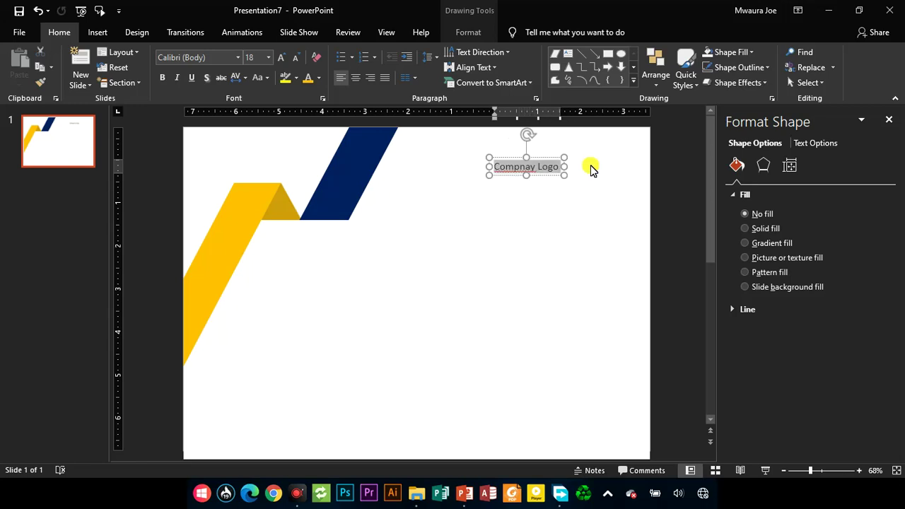
right_click(533, 173)
left_click(550, 173)
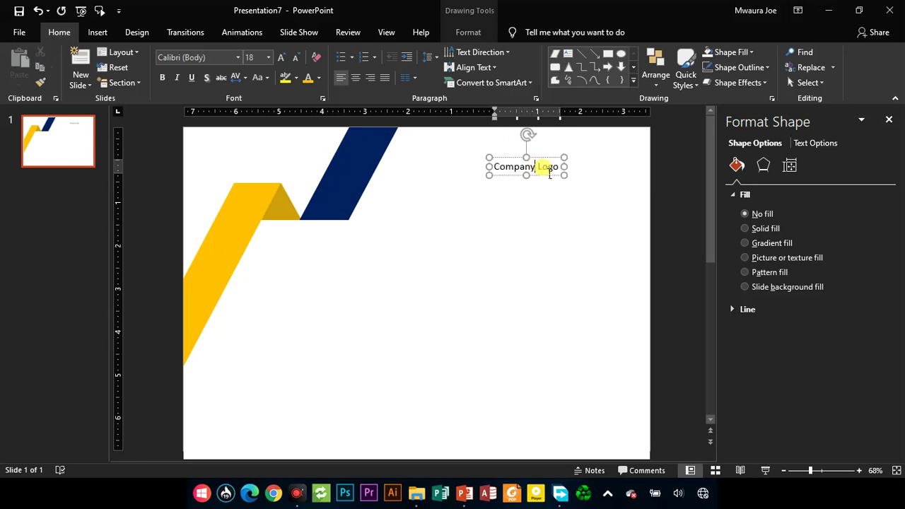
key("ctrl+a")
key("BackSpace")
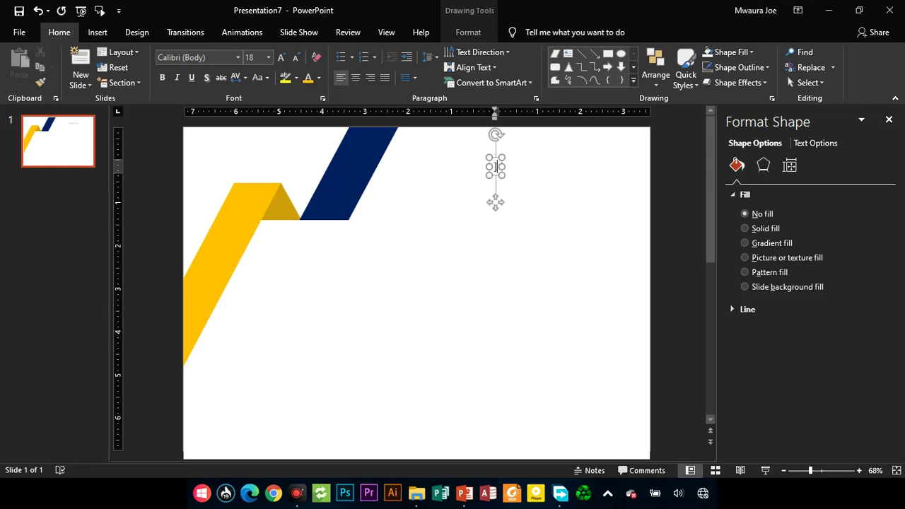
key("ctrl+z")
Set the "Company Logo" text to size 20 in the Amerigo BT font
key("ctrl+shift+period")
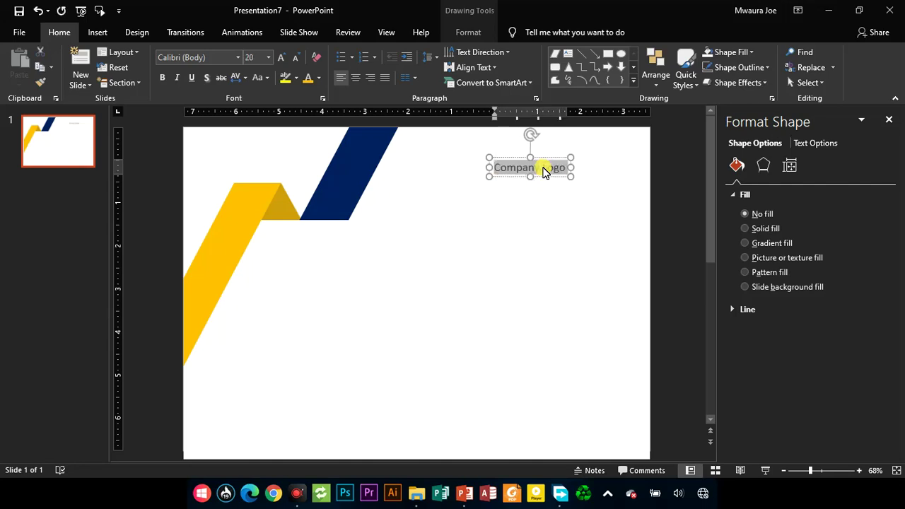
left_click(239, 57)
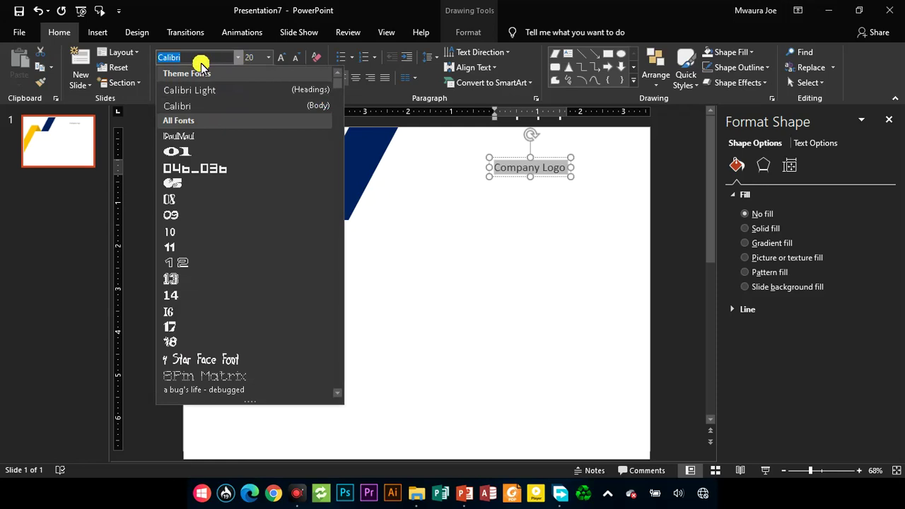
type("Aam")
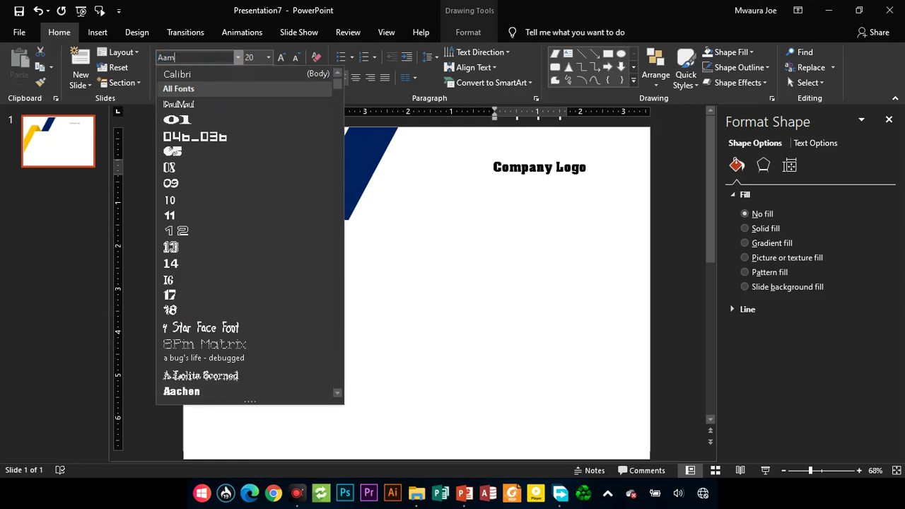
type("merigo BT")
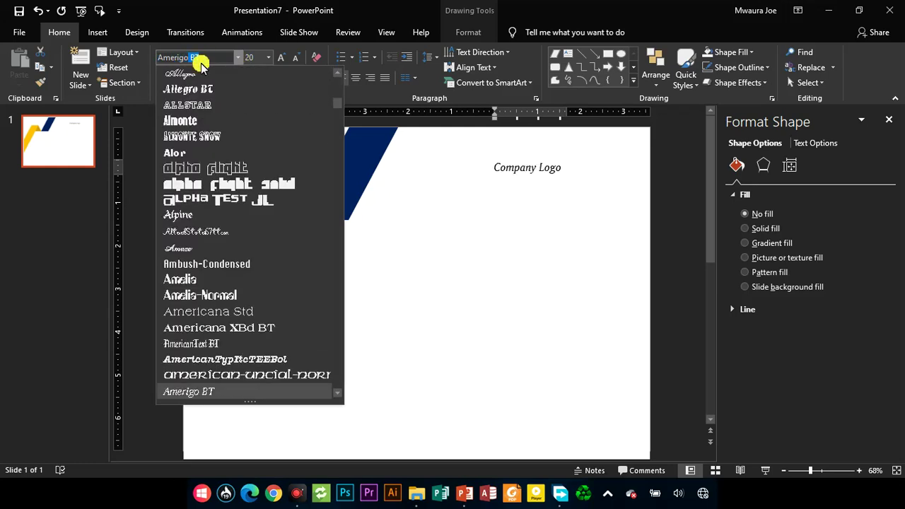
key("Return")
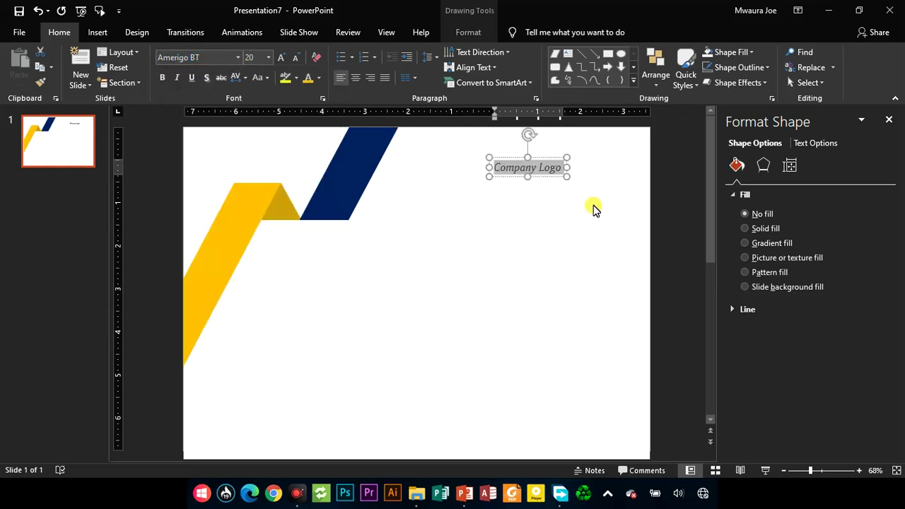
Move the "Company Logo" text onto the blank area above the gold ribbon's fold, beside the dark blue bar
left_click_drag(554, 185, 296, 168)
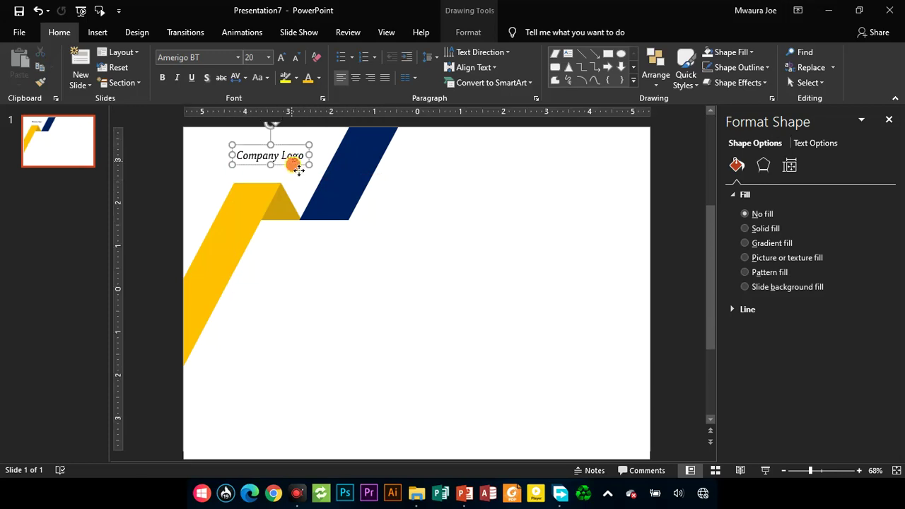
key("ctrl+s")
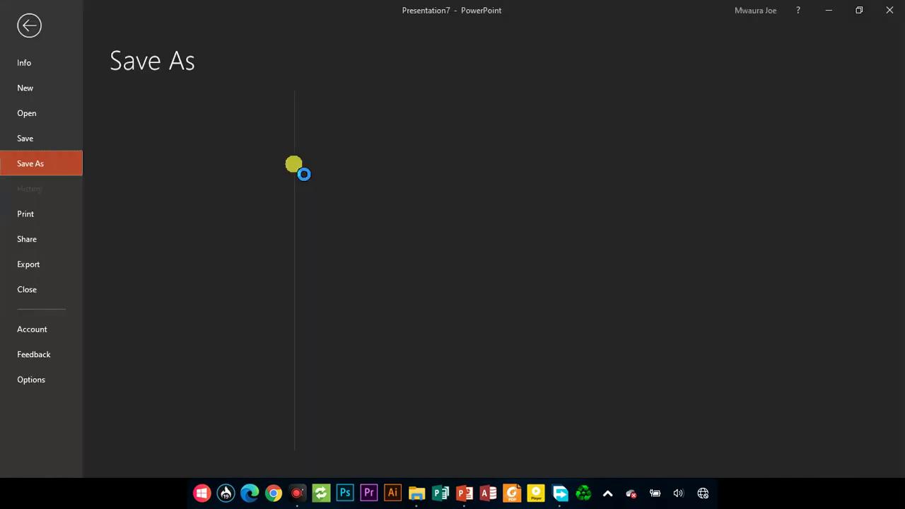
left_click(34, 29)
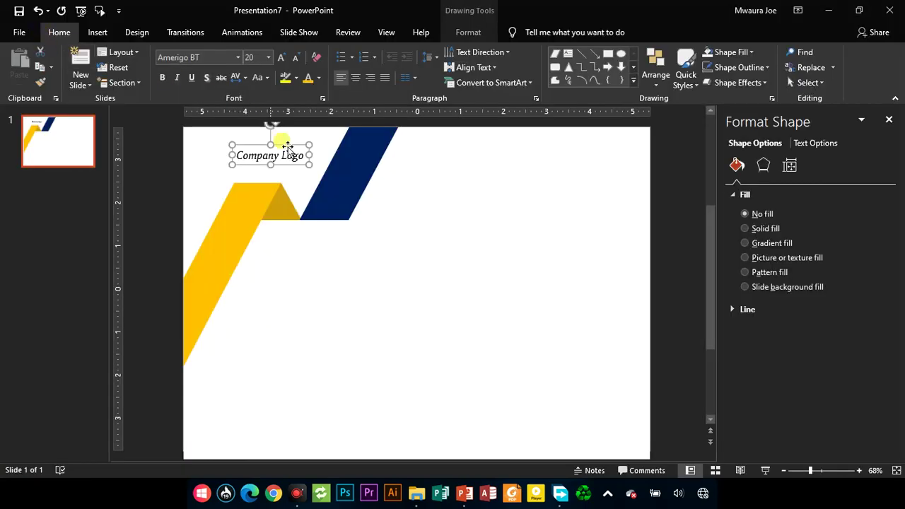
Duplicate the "Company Logo" text box onto the blank area across the dark blue bar and change the copy to "Company Name"
key("ctrl+d")
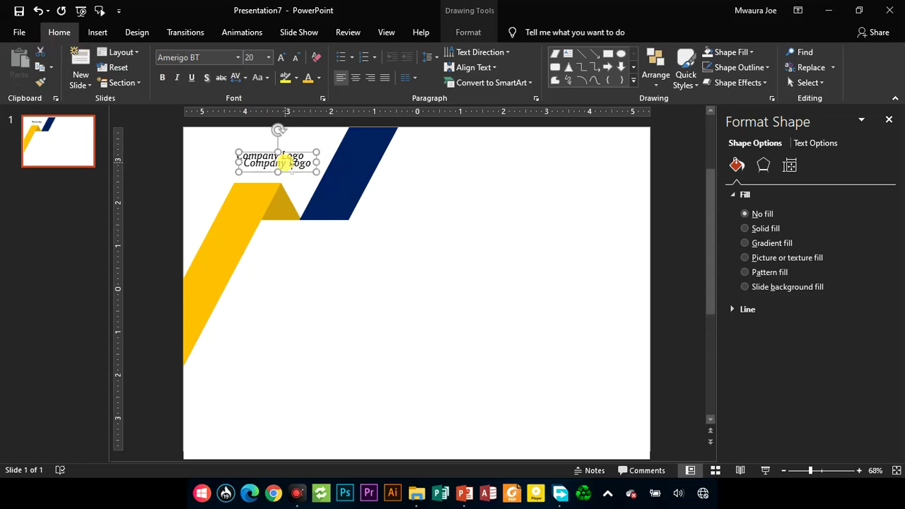
left_click_drag(295, 177, 499, 175)
left_click(493, 167)
triple_click(493, 167)
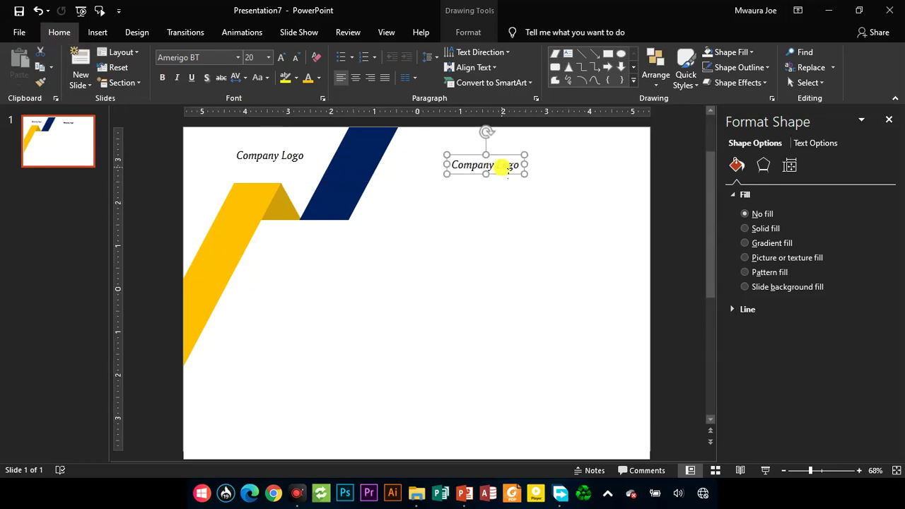
left_click(503, 167)
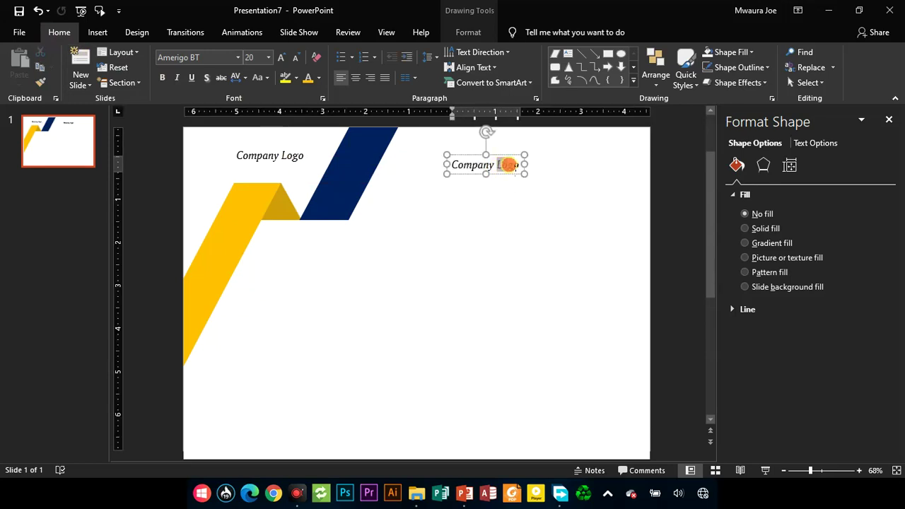
left_click_drag(521, 165, 524, 173)
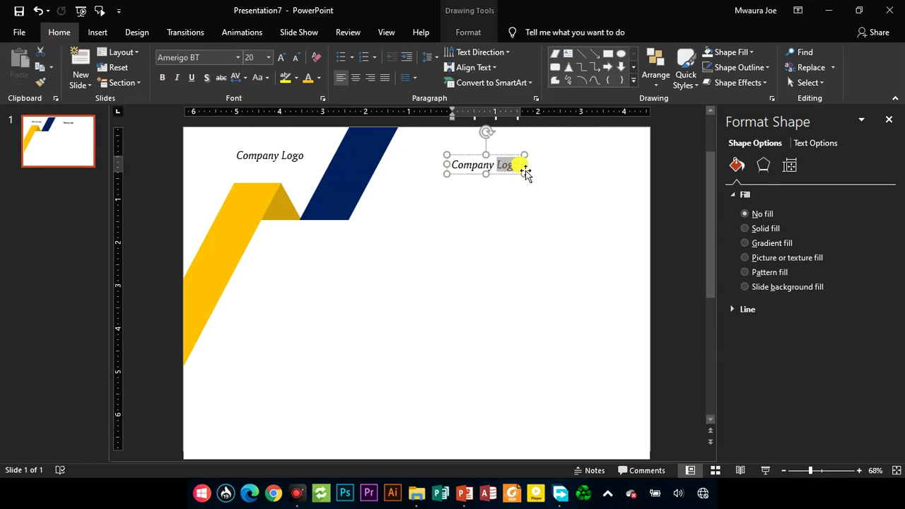
type("Name")
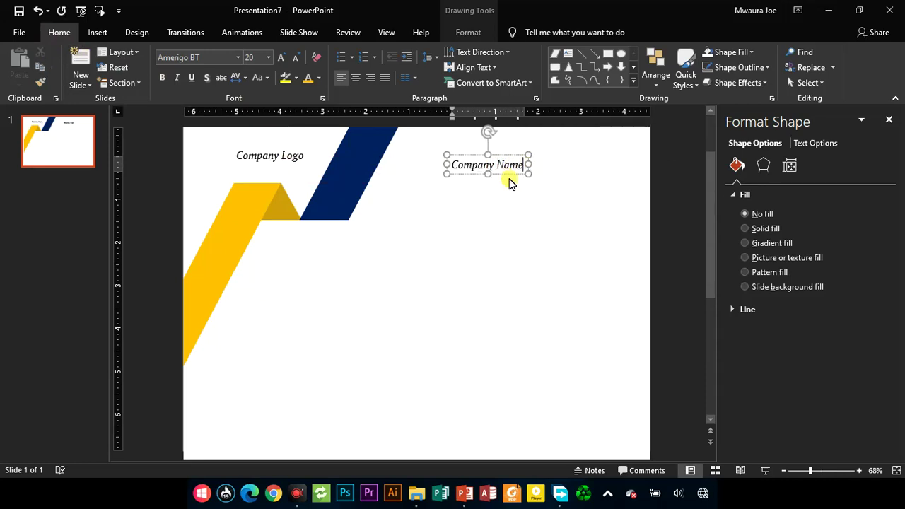
Enlarge the "Company Name" text to size 44 and position it near the slide's upper right corner
left_click_drag(511, 183, 581, 180)
left_click(574, 183)
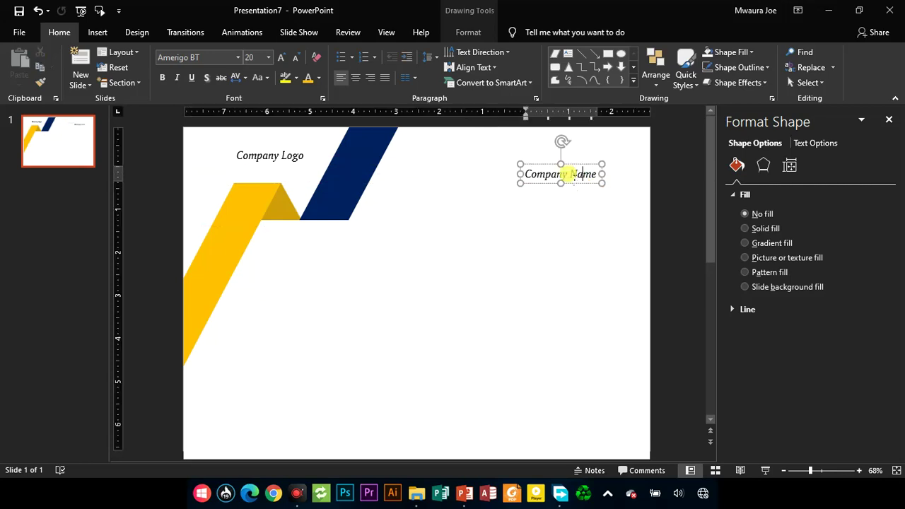
key("ctrl+a")
key("ctrl+shift+period")
key("ctrl+shift+period")
key("ctrl+shift+period")
key("ctrl+shift+period")
key("ctrl+shift+period")
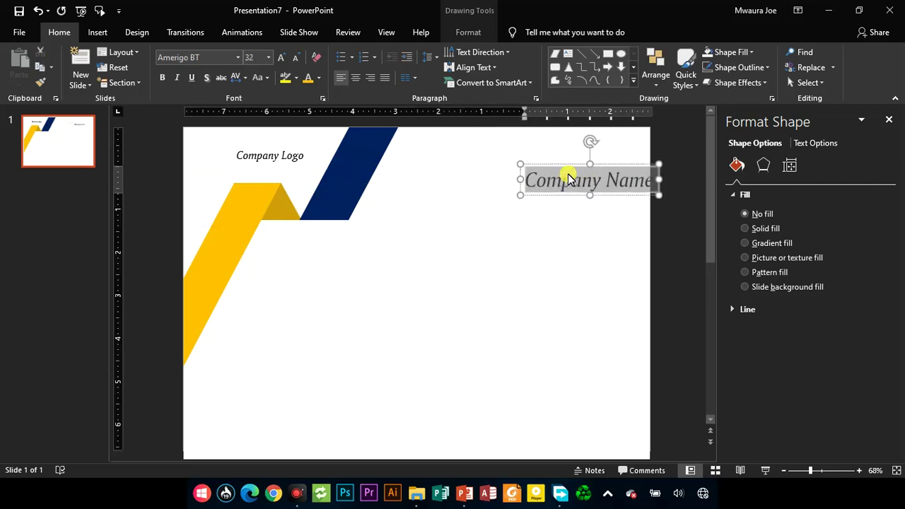
left_click_drag(571, 171, 516, 148)
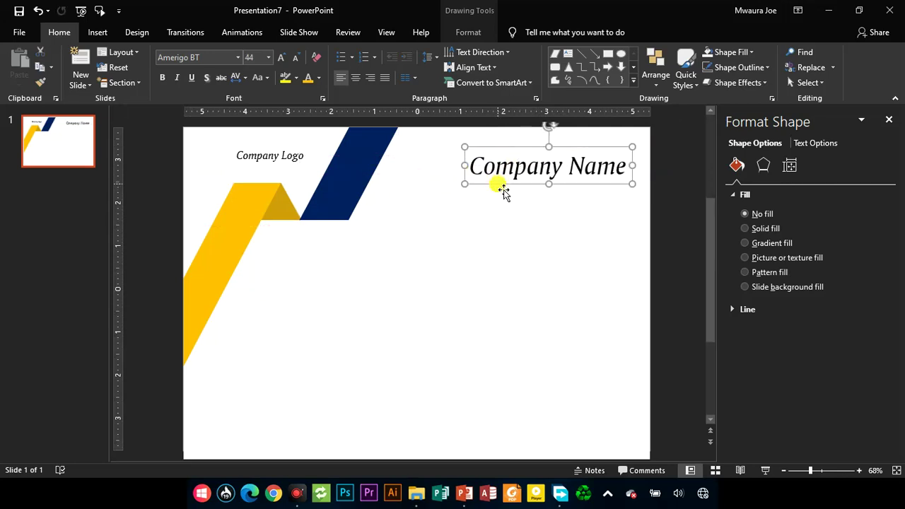
Duplicate the "Company Name" text box to the middle of the slide and replace its text with "Certificate of completion", correctly spelled
left_click_drag(504, 190, 192, 307)
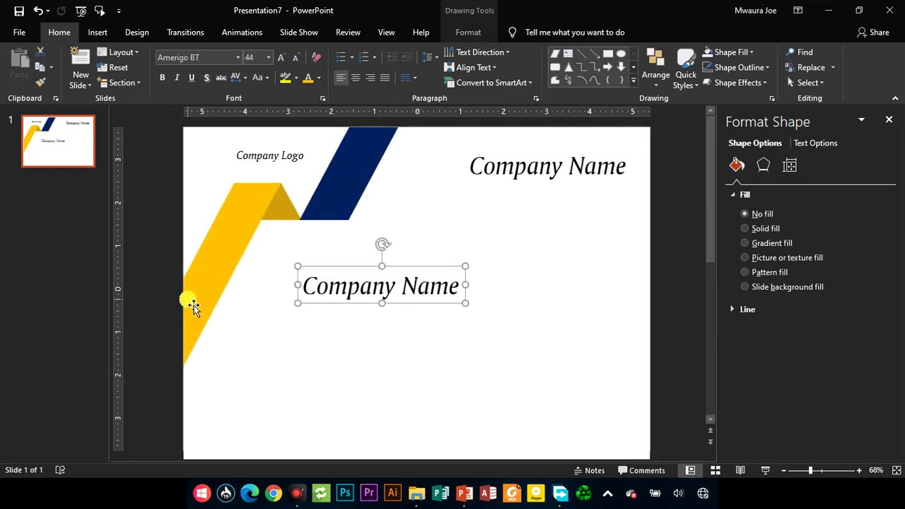
triple_click(327, 281)
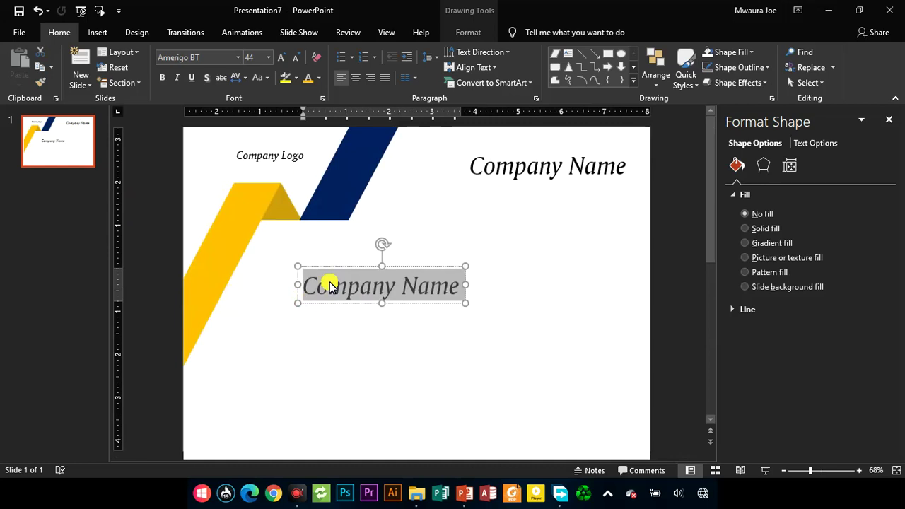
type("c")
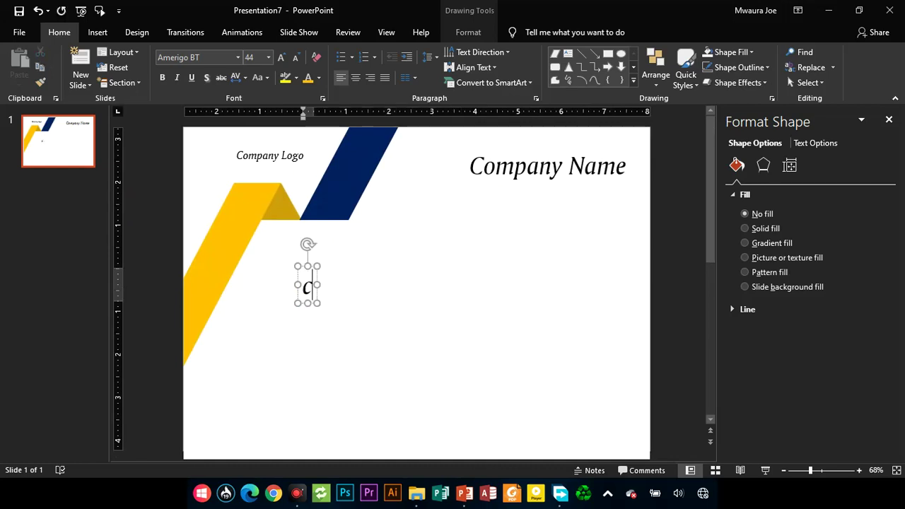
key("BackSpace")
type("cer")
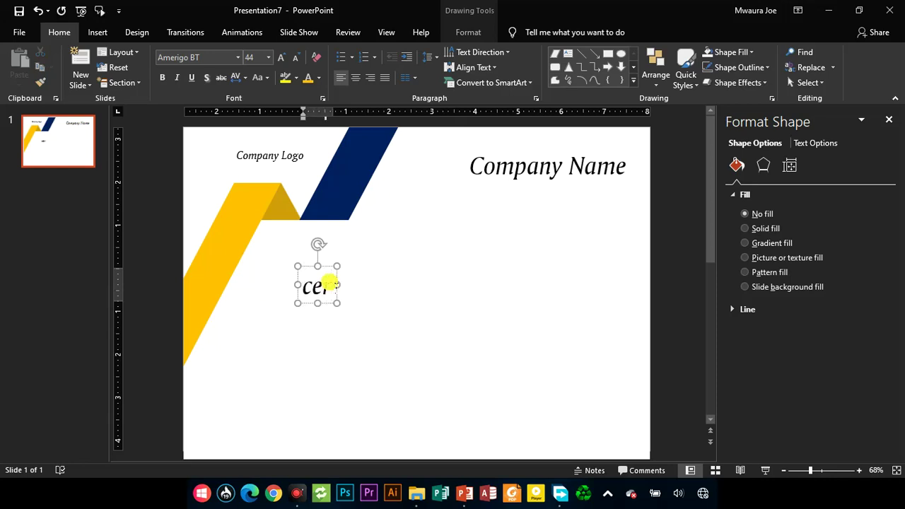
type("tifica")
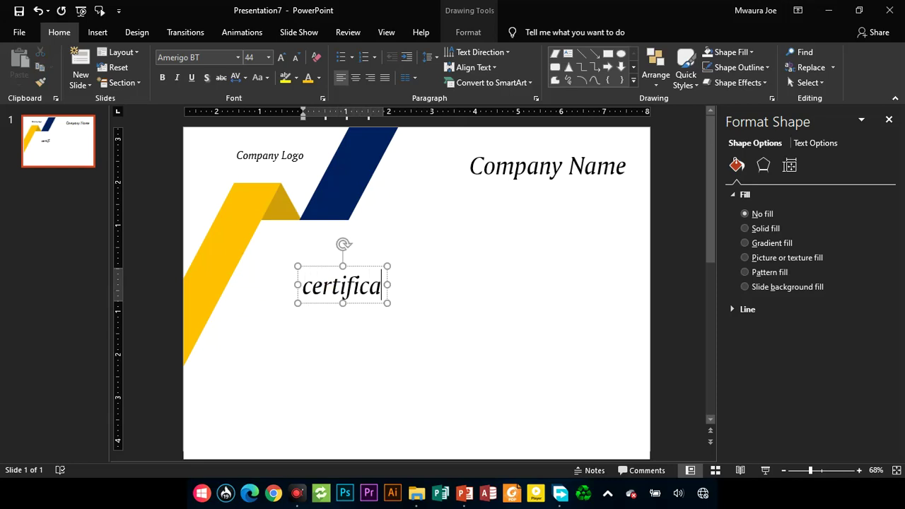
type("te of co")
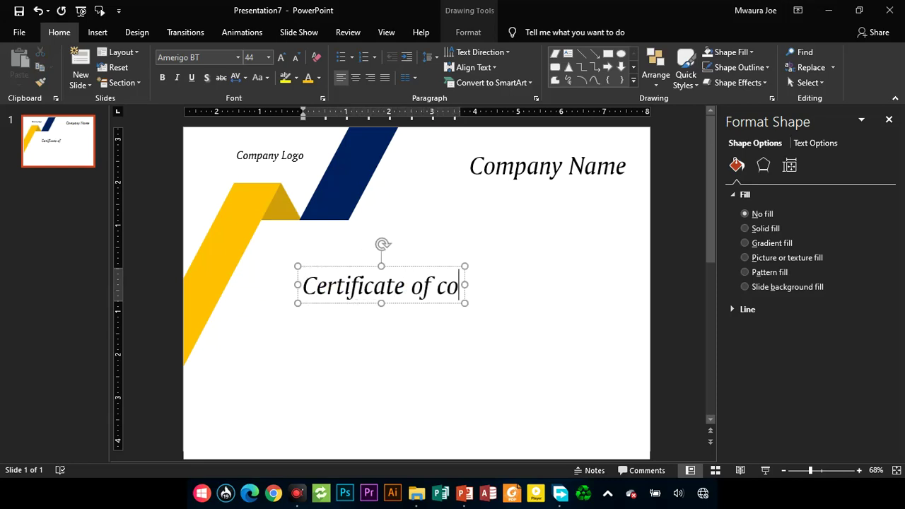
type("mpetion")
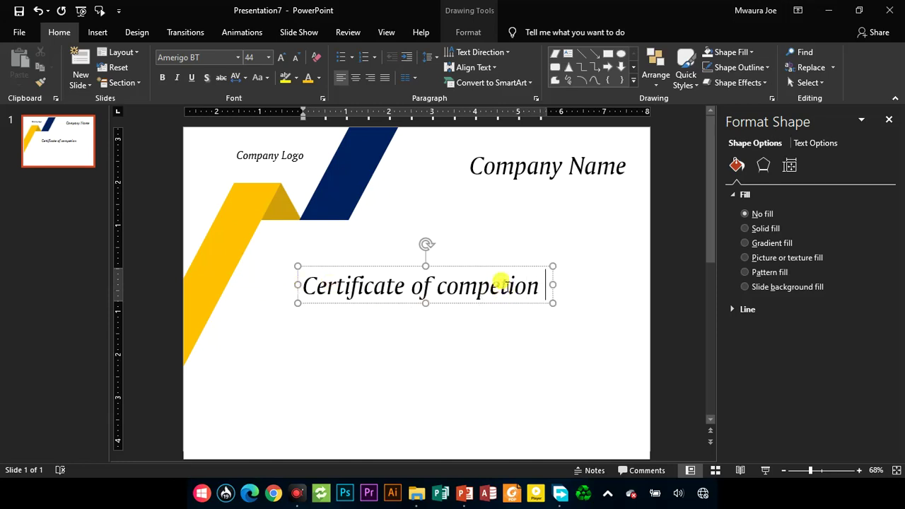
type(" le")
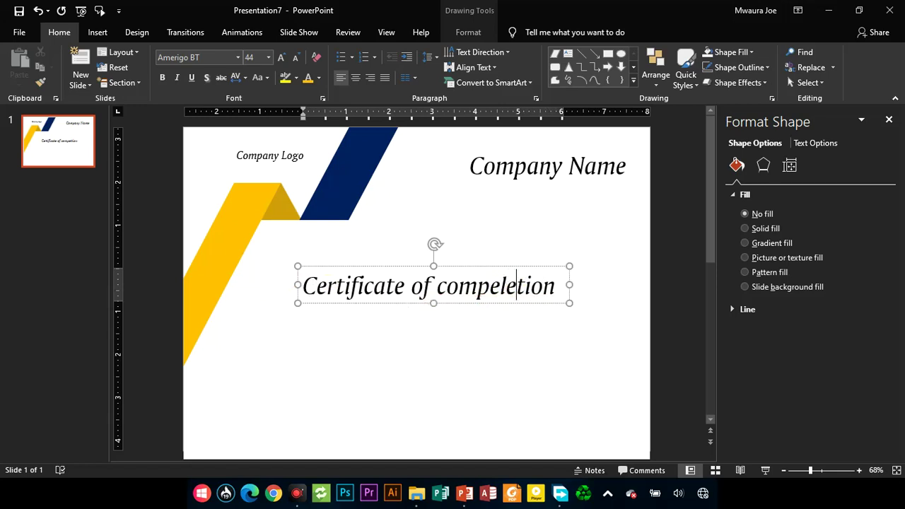
left_click(559, 287)
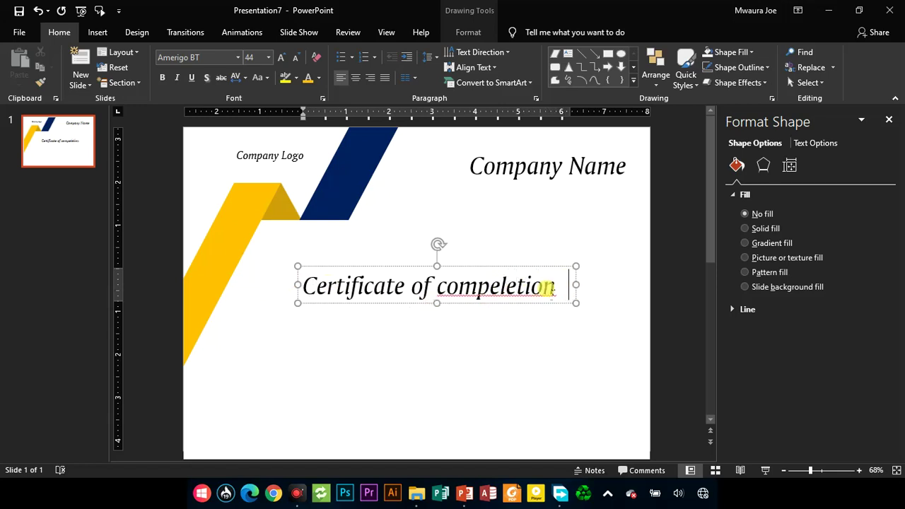
right_click(535, 287)
left_click(549, 296)
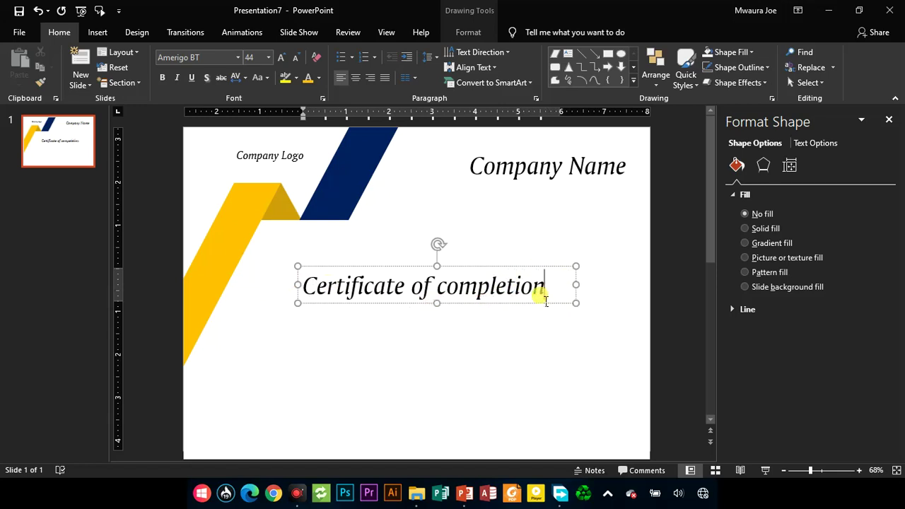
Enlarge "Certificate of completion" to size 60 and move it just below the dark blue bar within the slide
triple_click(327, 287)
key("ctrl+shift+period")
key("ctrl+shift+period")
key("ctrl+shift+period")
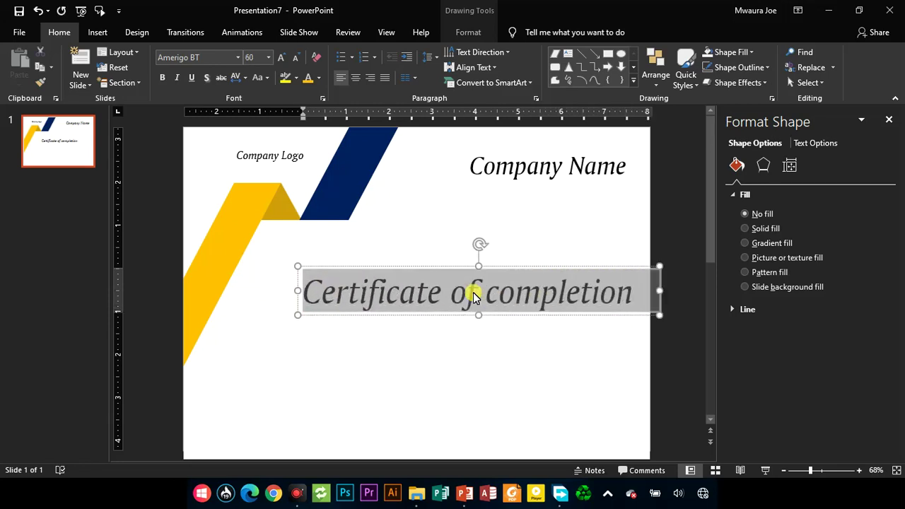
left_click_drag(495, 317, 448, 283)
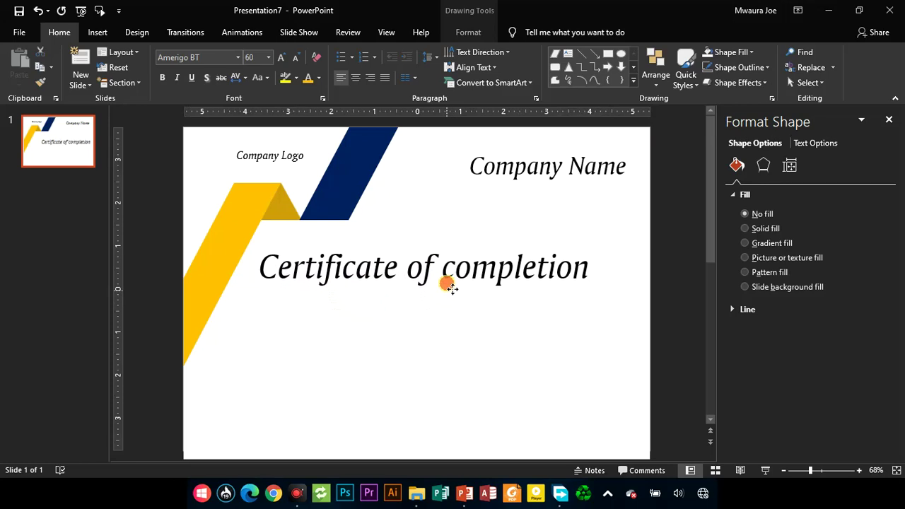
Duplicate the "Certificate of completion" text box directly below the title and clear all text from the copy
left_click(446, 276)
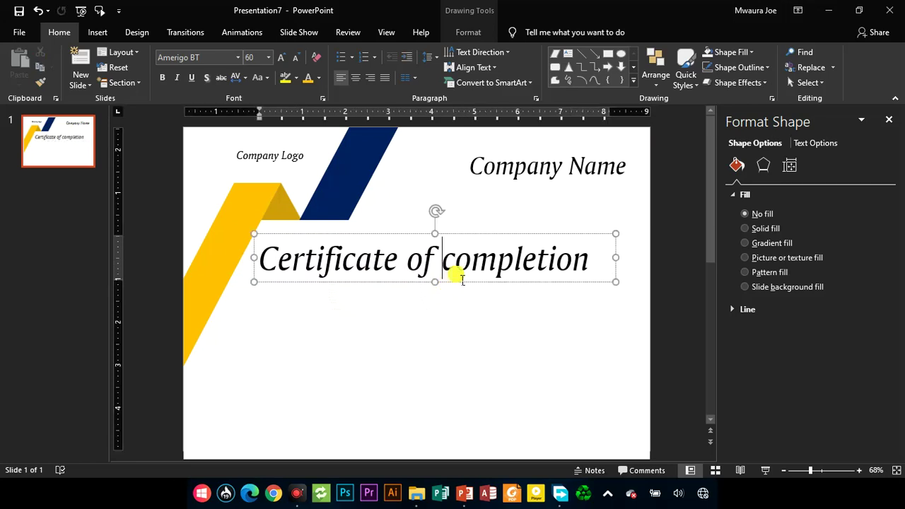
left_click(463, 290)
left_click(455, 276)
left_click(453, 282)
key("ctrl+d")
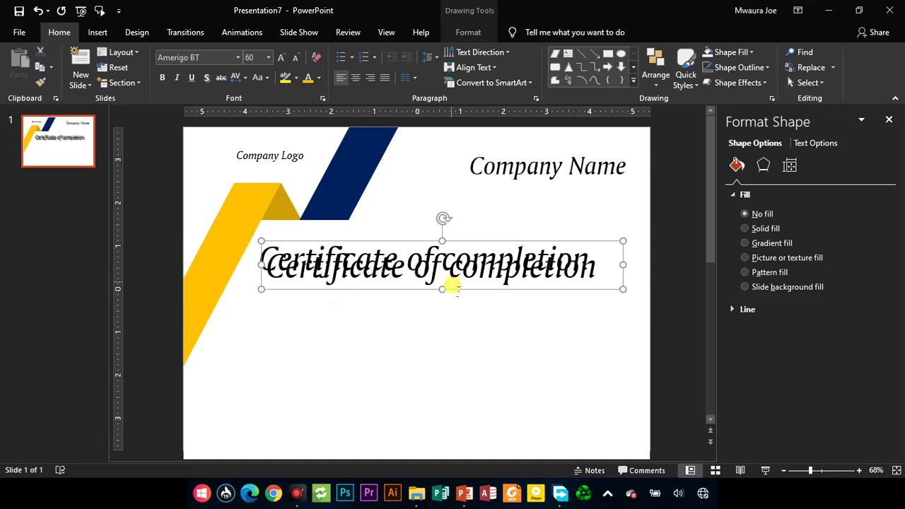
left_click_drag(461, 299, 440, 338)
left_click(440, 337)
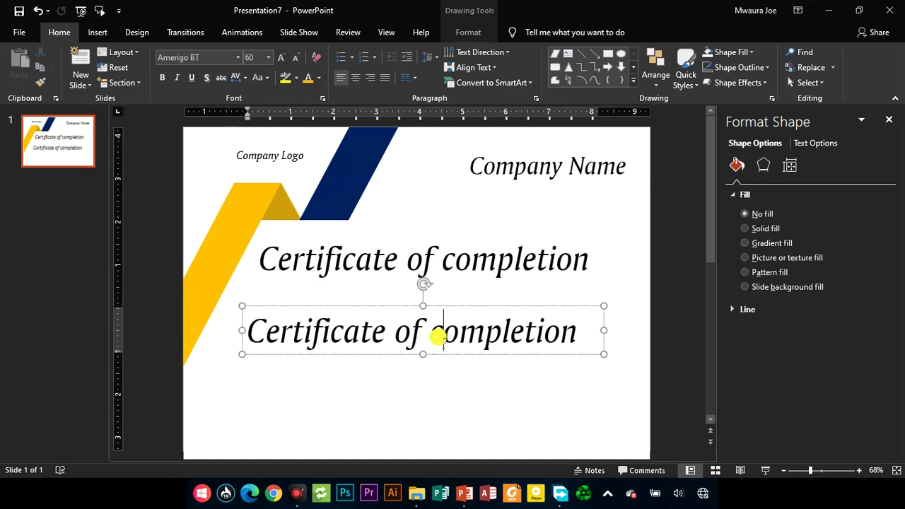
key("ctrl+a")
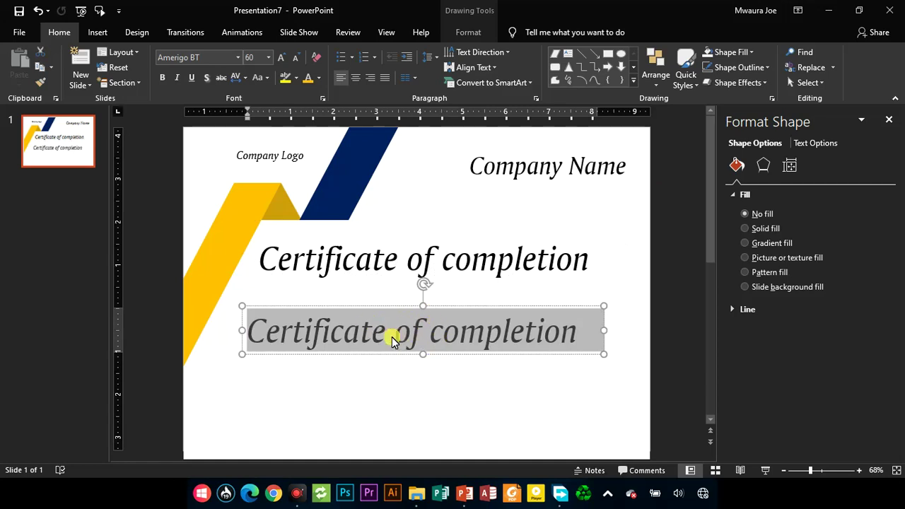
type("body")
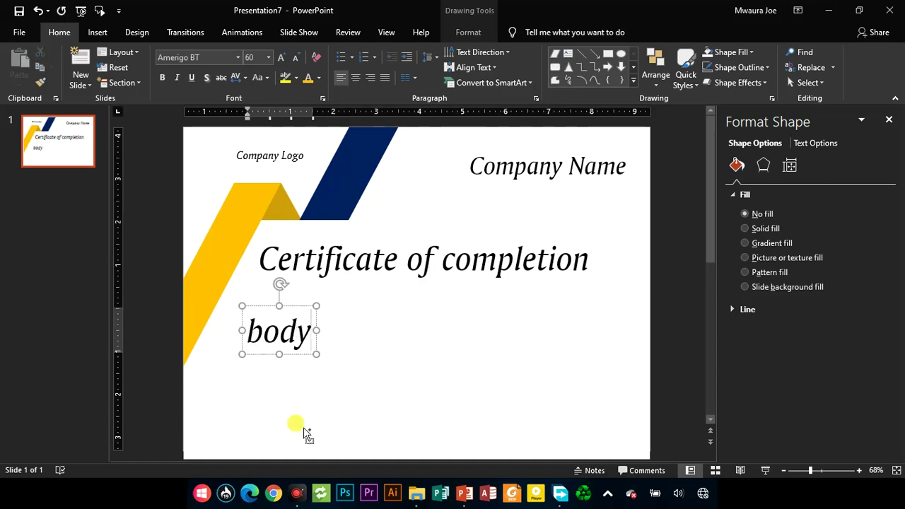
key("ctrl+a")
key("BackSpace")
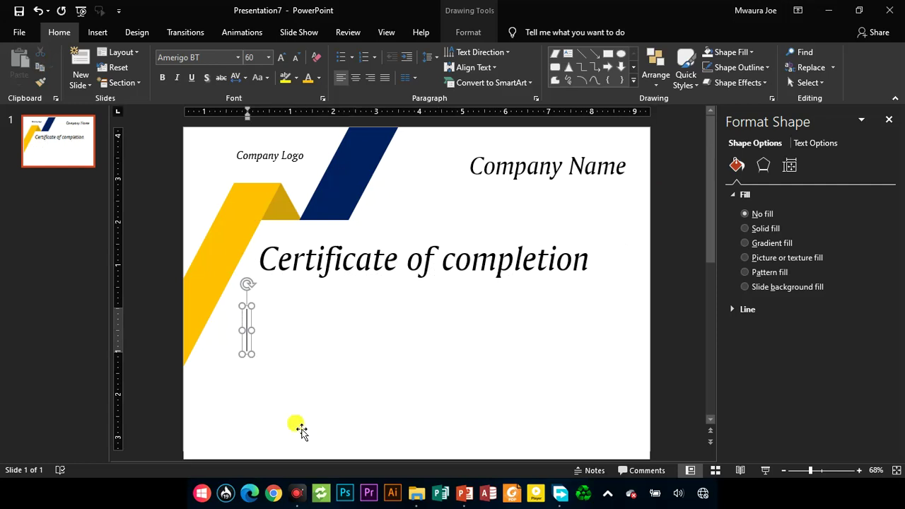
Reduce the font size of the emptied text box below the certificate title to 28
key("ctrl+a")
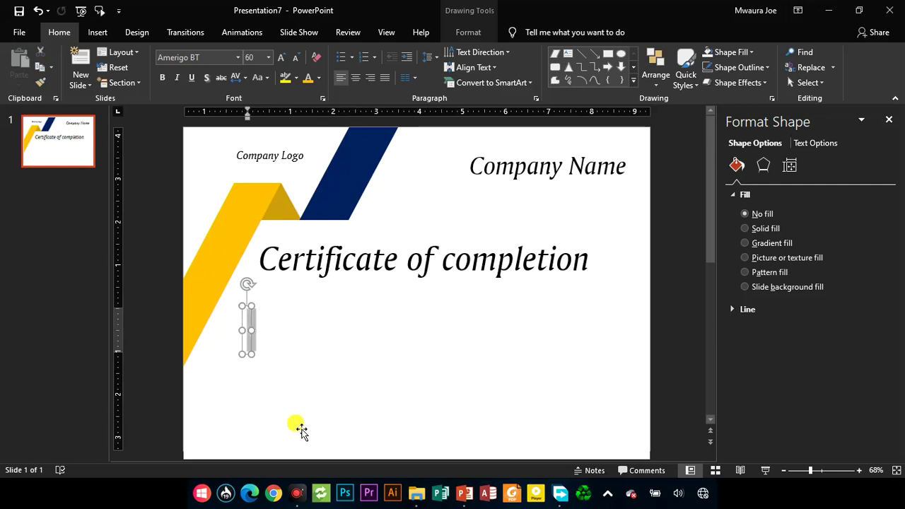
key("ctrl+shift+comma")
key("ctrl+shift+comma")
key("ctrl+shift+comma")
key("ctrl+shift+comma")
key("ctrl+shift+comma")
key("ctrl+shift+comma")
key("ctrl+shift+comma")
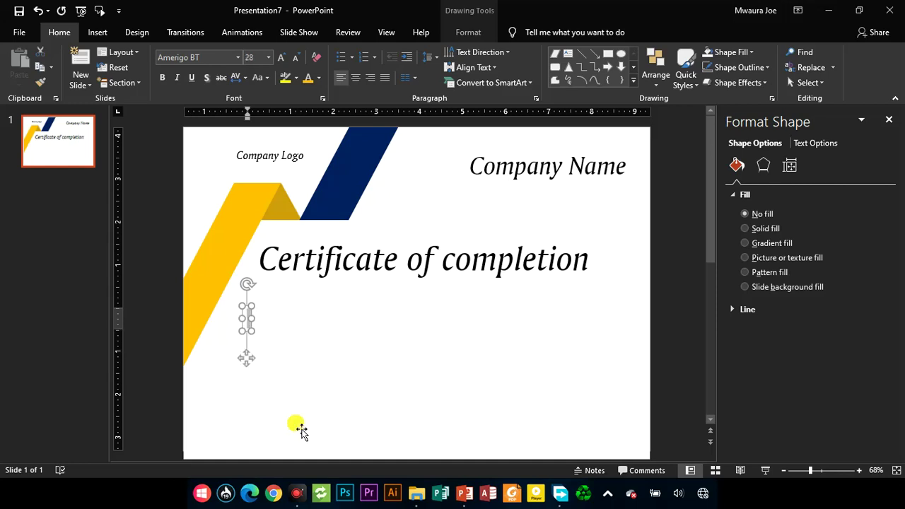
Enter the line "Competion in graphic desing and art" in the empty text box below the certificate title
type("competio")
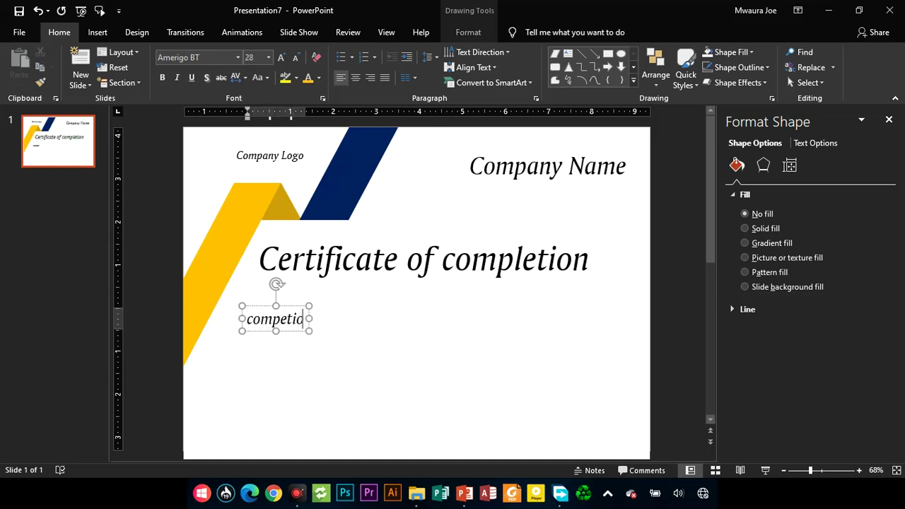
type("n in ")
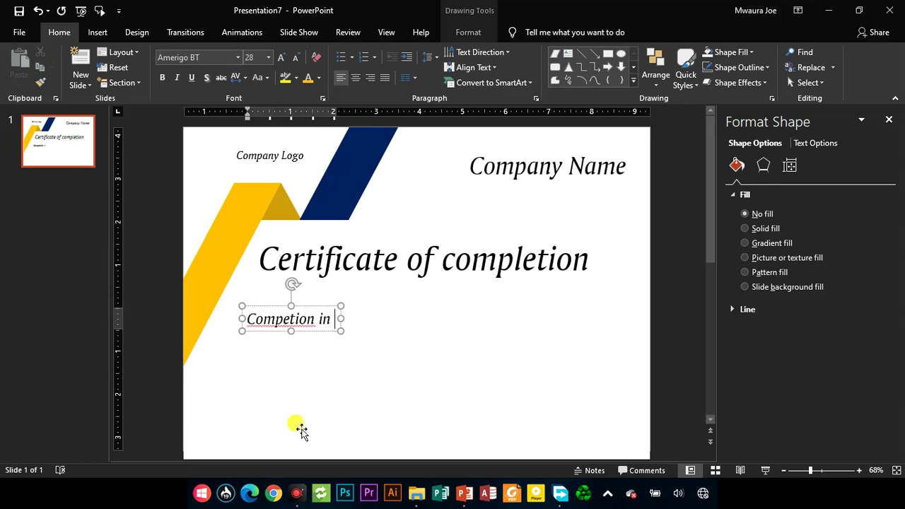
type("grapgi")
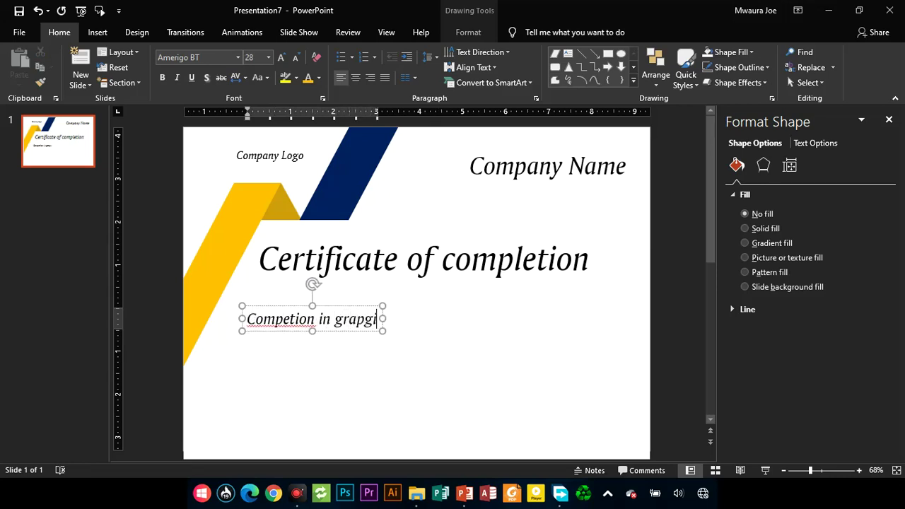
key("BackSpace")
key("BackSpace")
type("his")
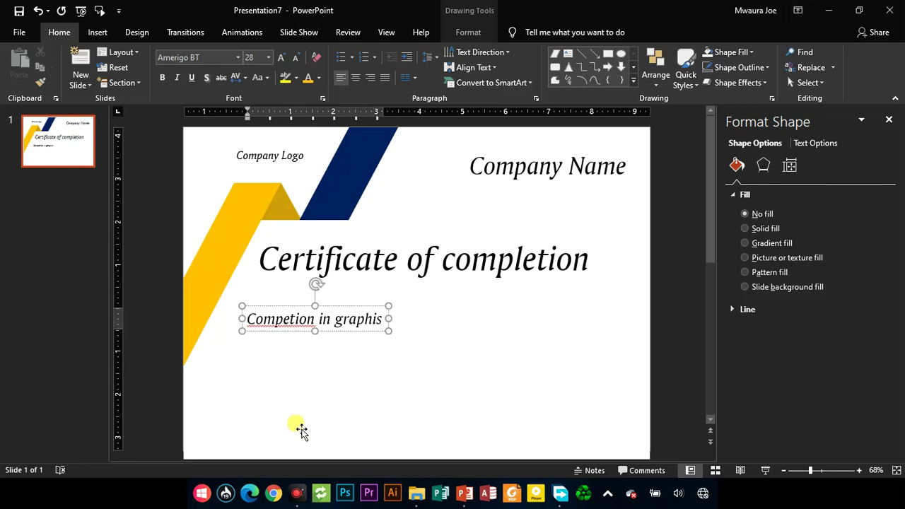
key("BackSpace")
type("c d")
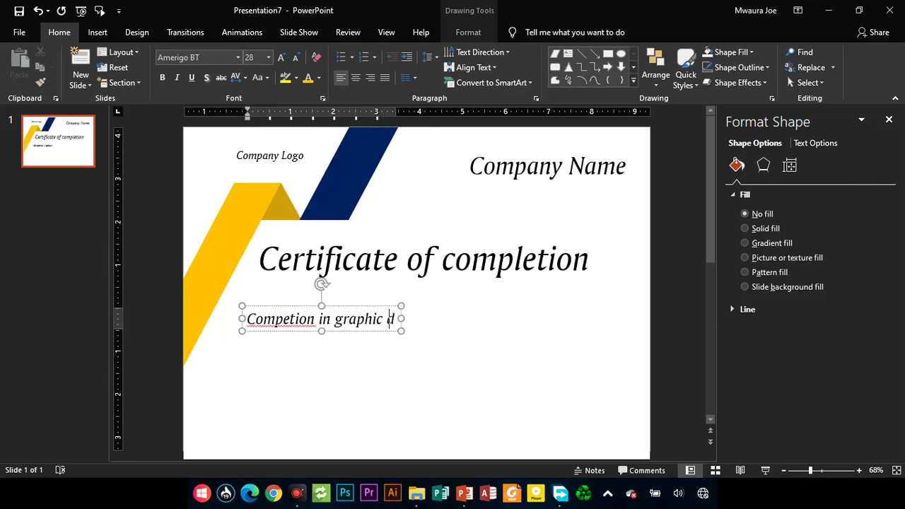
type("esin")
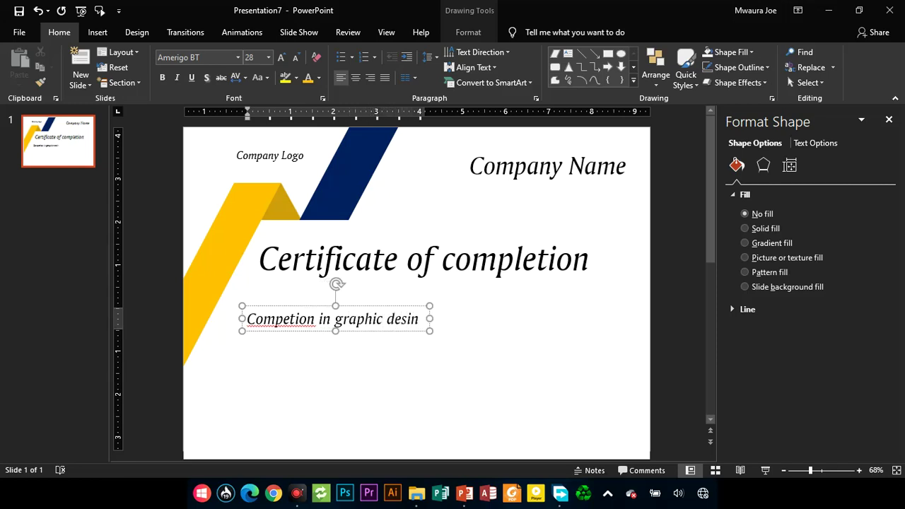
type("g ")
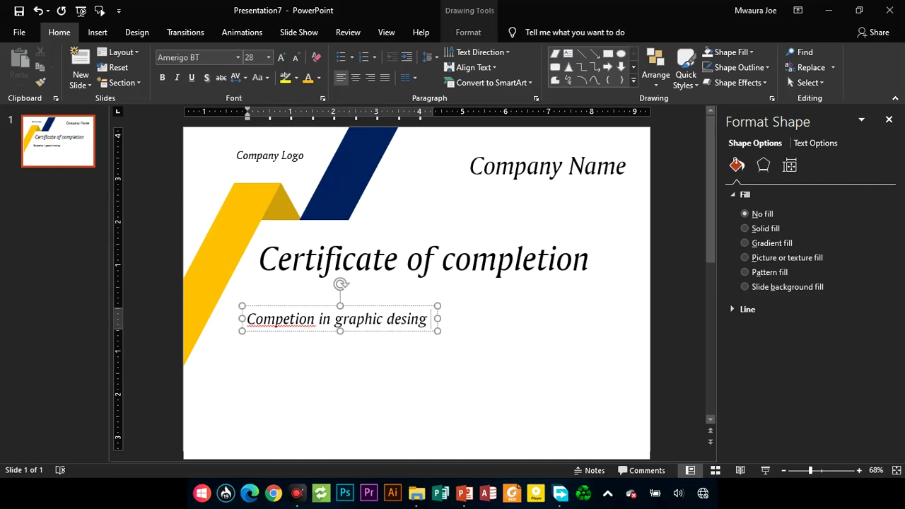
type("and ar")
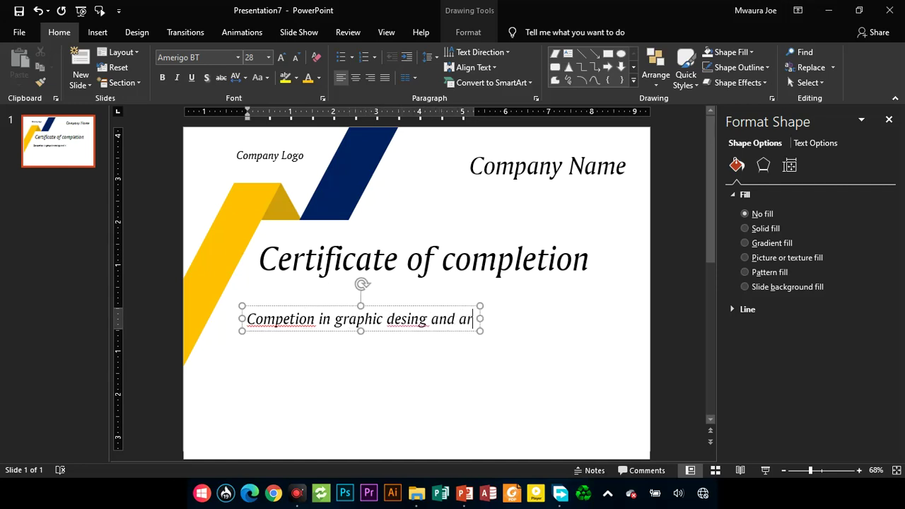
type("t")
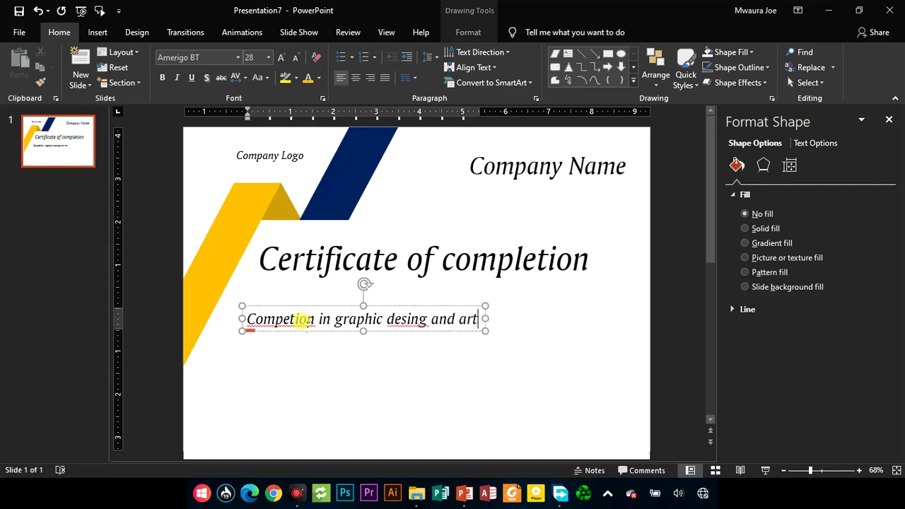
Correct the body line's misspelled words to "Completion" and "design", and centre the text box beneath the certificate title
right_click(300, 321)
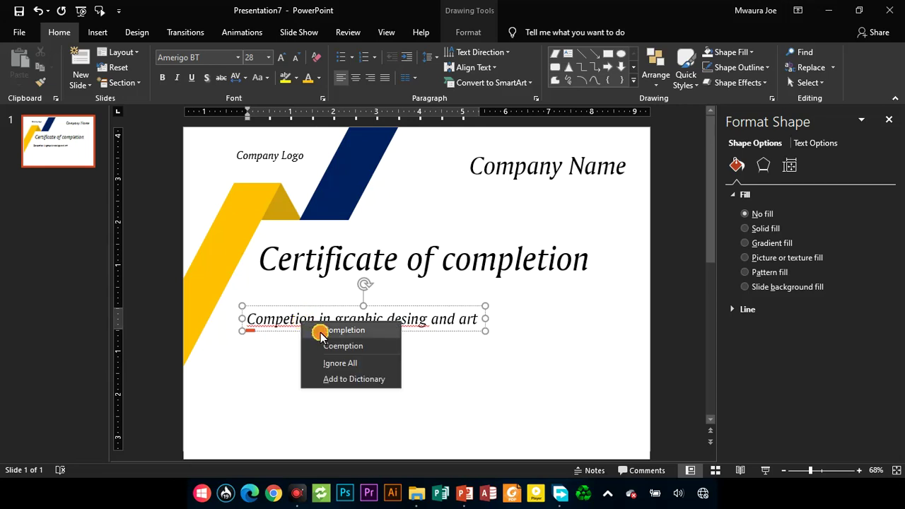
left_click(311, 328)
right_click(424, 318)
left_click(449, 323)
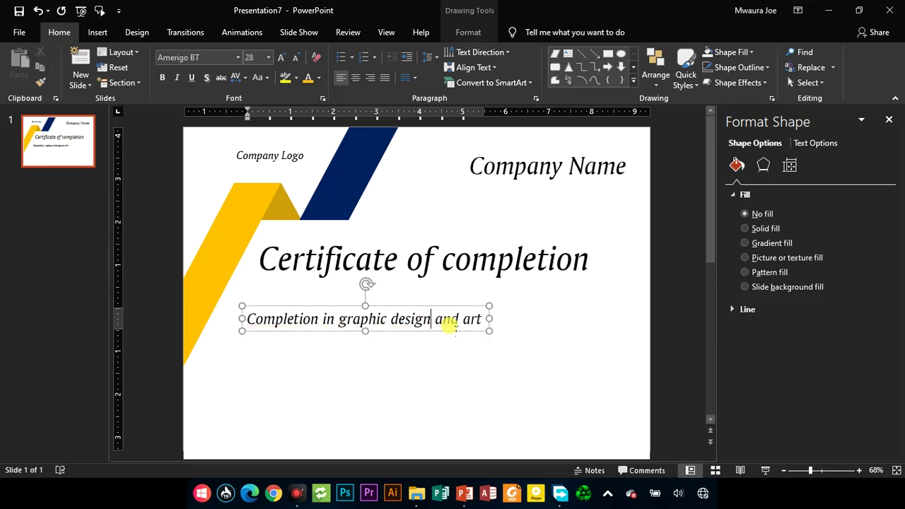
left_click_drag(445, 340, 497, 338)
left_click(201, 157)
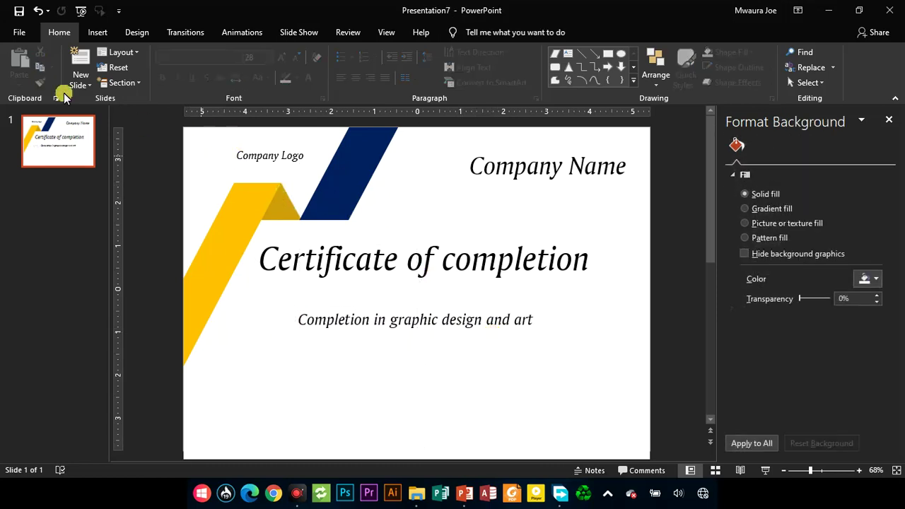
Draw a nearly square rectangle, about 0.82" high and 0.84" wide, directly beside the "Company Logo" text
left_click(98, 32)
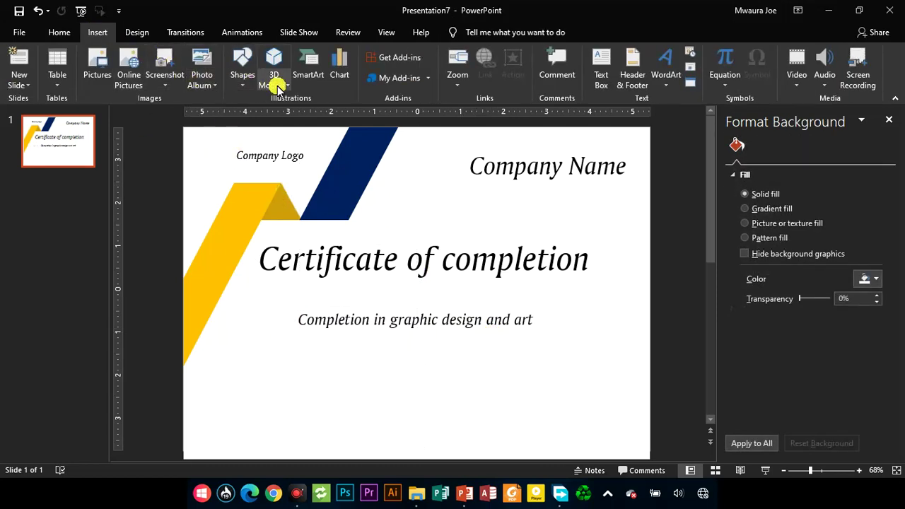
left_click(248, 84)
left_click(286, 109)
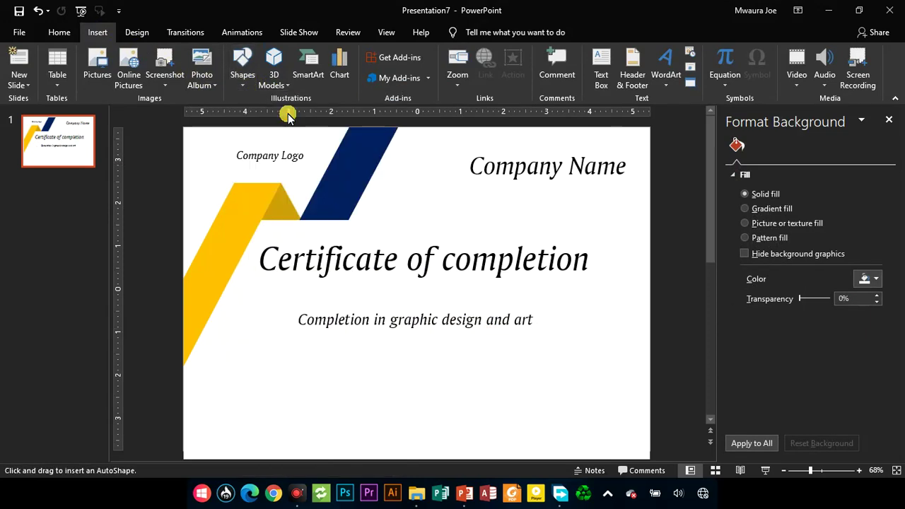
mouse_move(239, 155)
left_mouse_down()
mouse_move(244, 180)
mouse_move(237, 174)
left_mouse_up()
Fill the rectangle beside "Company Logo" with dark blue and reduce it to about 0.6" high and 0.78" wide
left_click(357, 52)
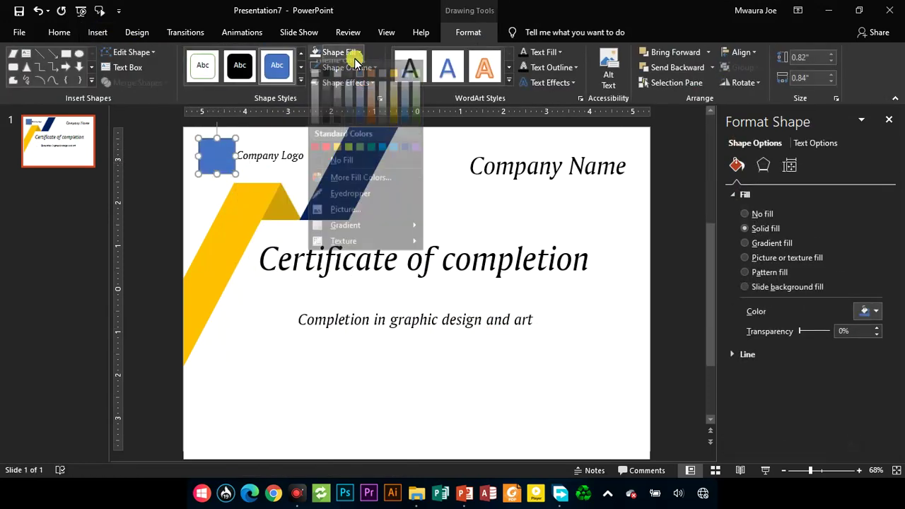
left_click(405, 156)
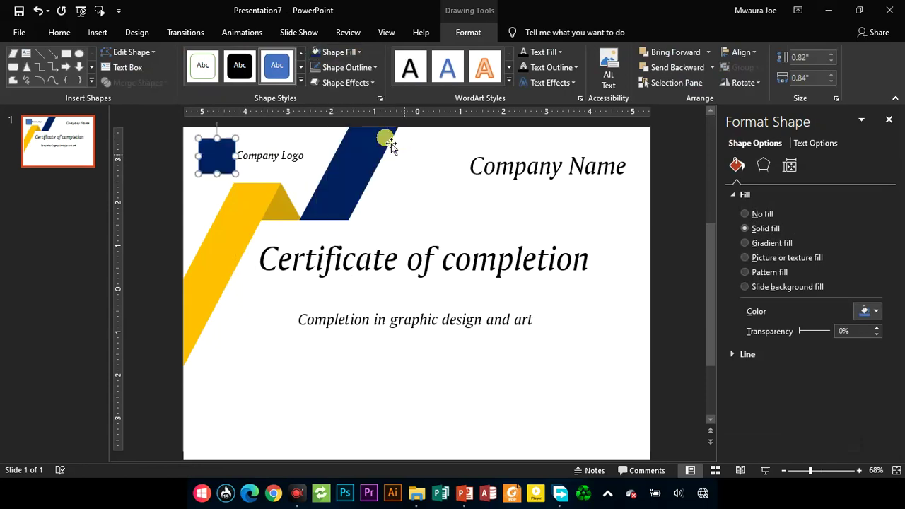
left_click(330, 67)
left_click(305, 70)
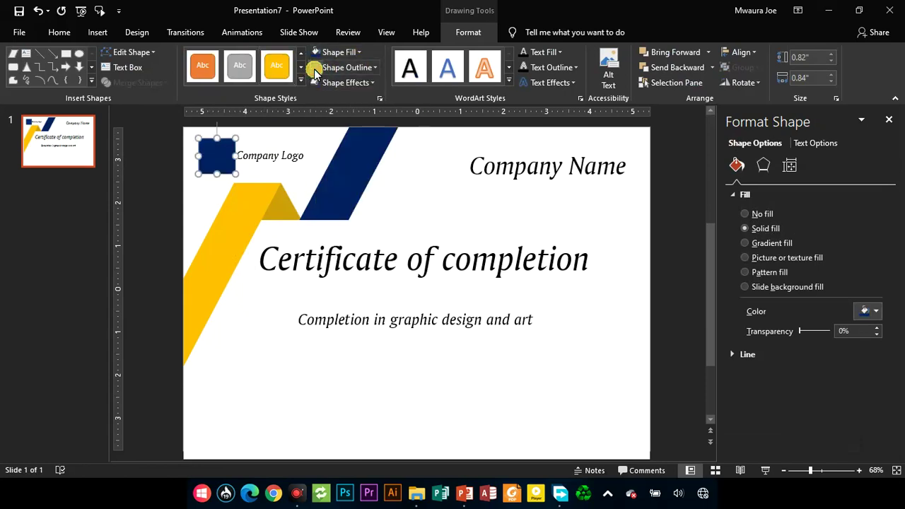
left_click_drag(241, 176, 225, 164)
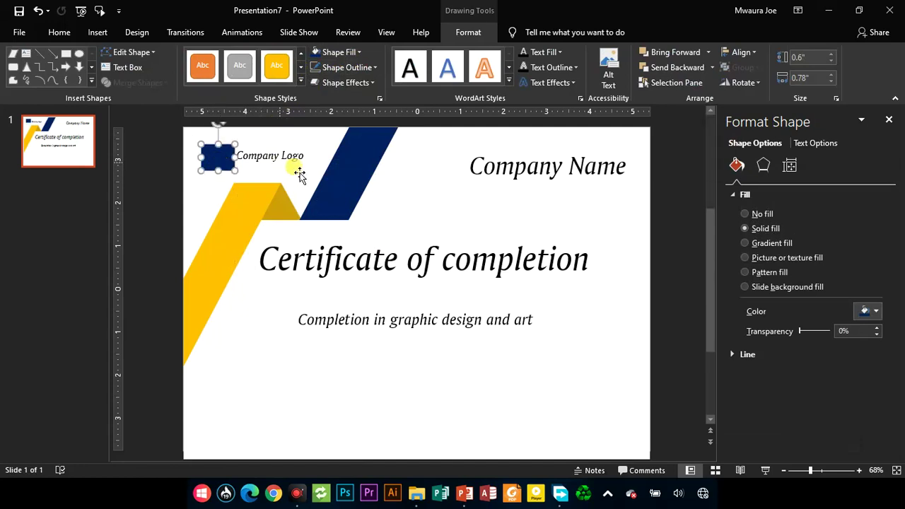
left_click(299, 166)
left_click(484, 164)
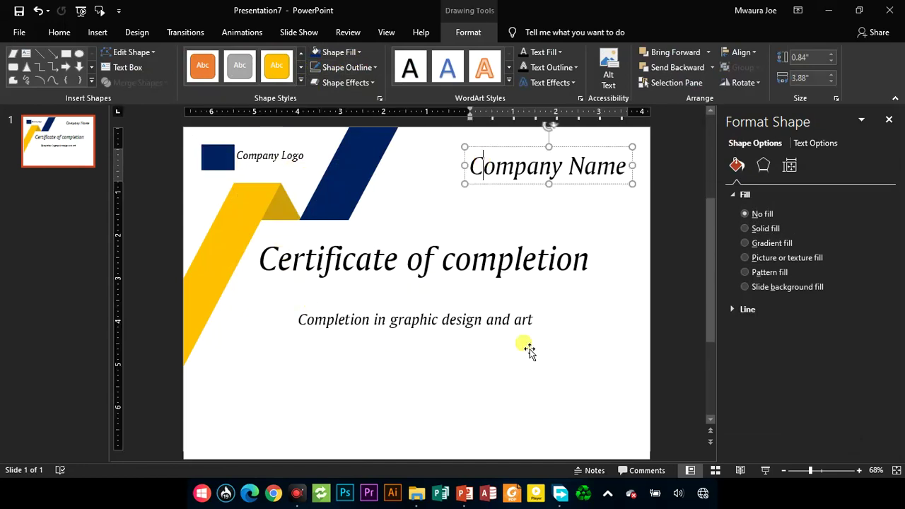
Duplicate the "Completion in graphic design and art" text box to the slide's lower-left area and reduce the copy's font size
left_click(446, 332)
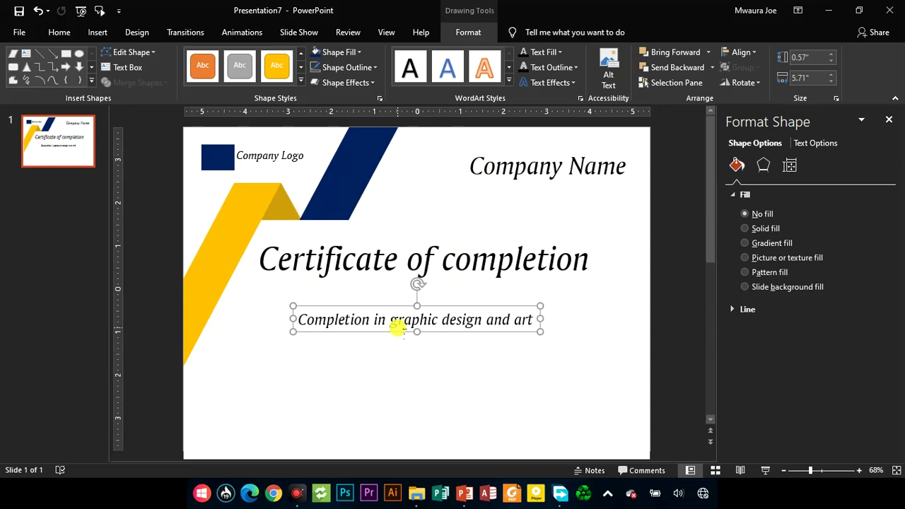
key("ctrl+d")
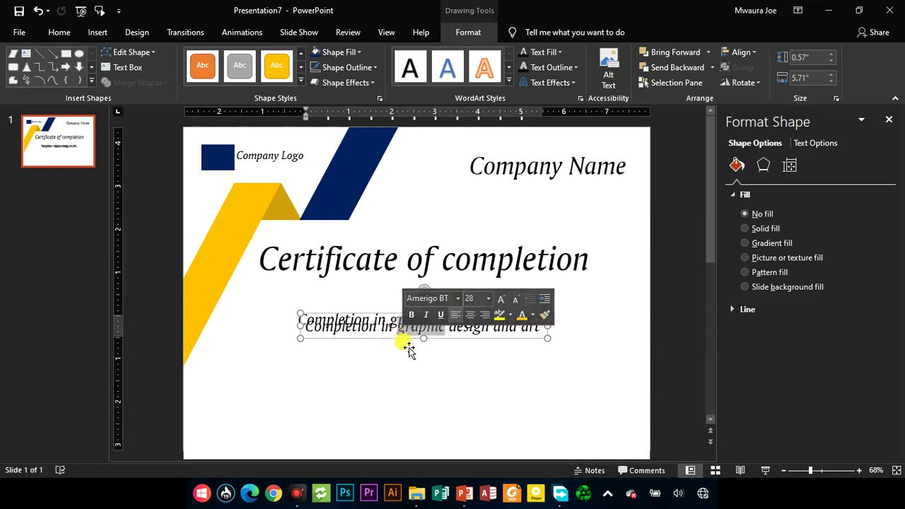
left_click_drag(406, 341, 316, 433)
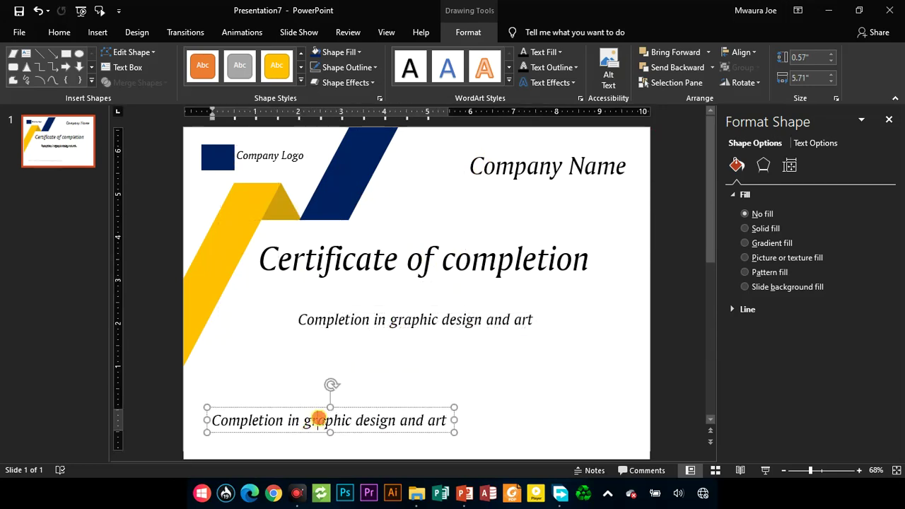
triple_click(317, 418)
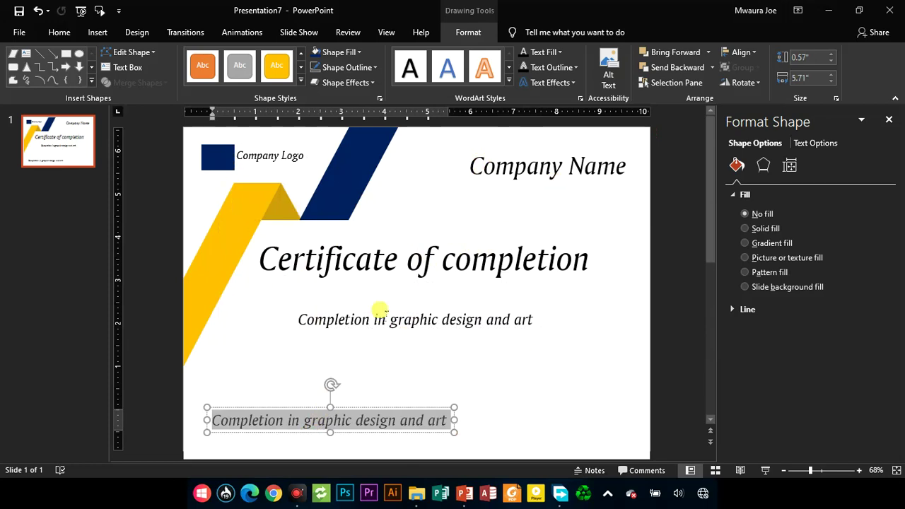
key("ctrl+shift+less")
key("ctrl+shift+less")
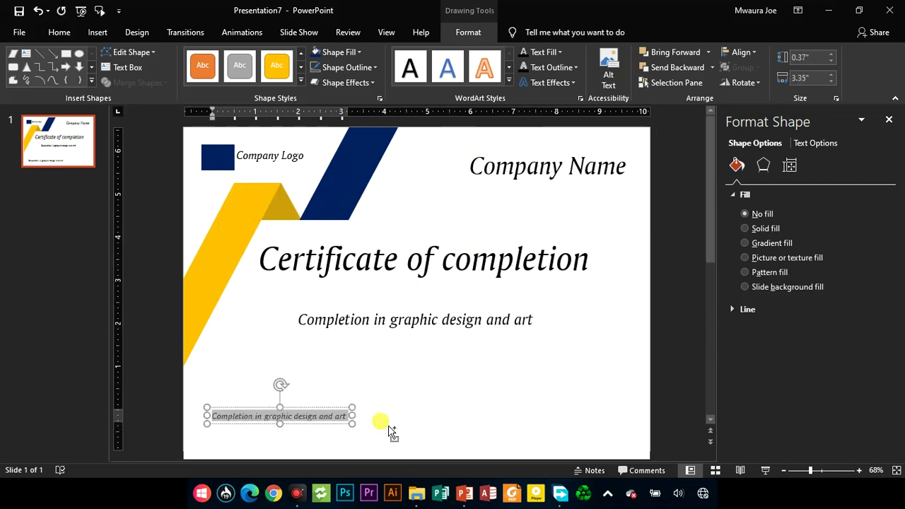
Replace the lower-left copy's text with "trainer" in a slightly larger font, and move it closer to the slide's bottom edge
type("tr")
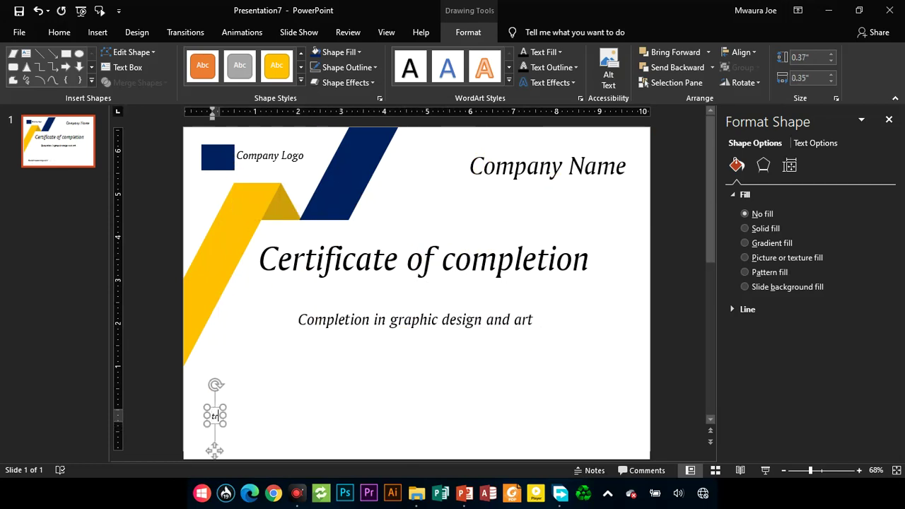
type("ainer")
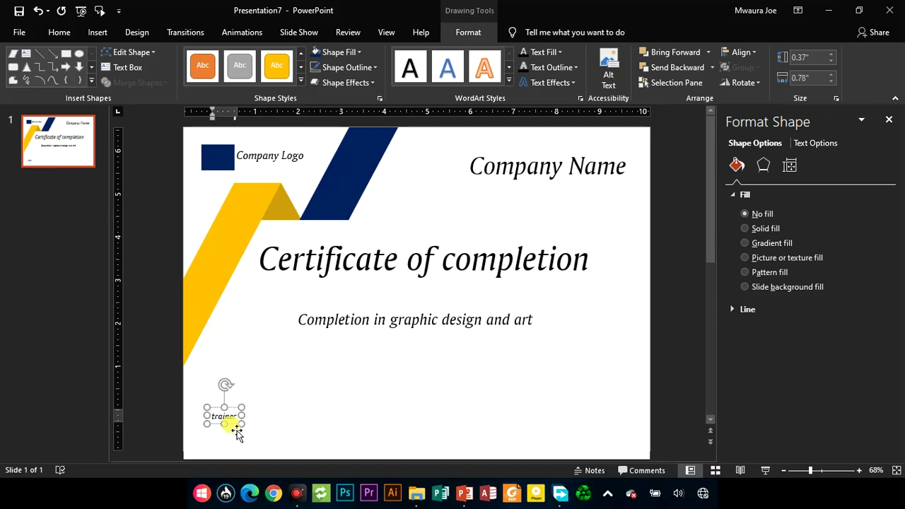
left_click_drag(236, 432, 261, 440)
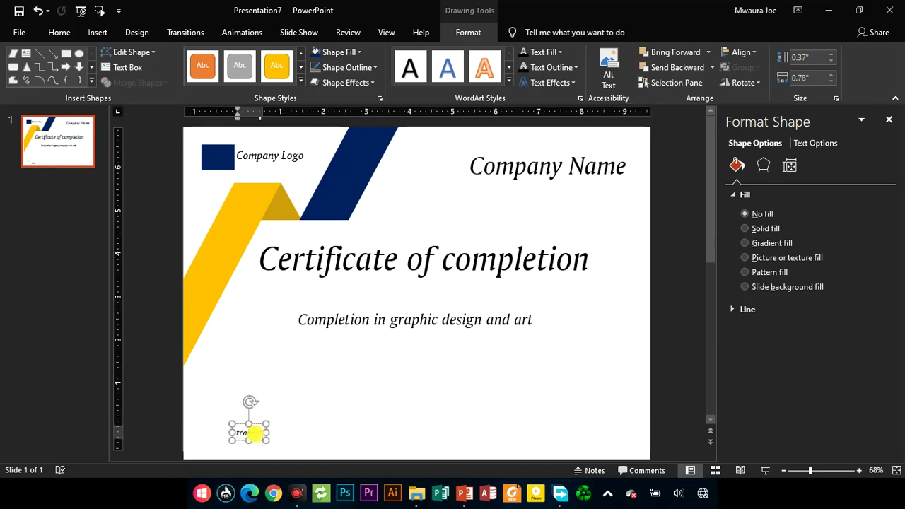
key("ctrl+z")
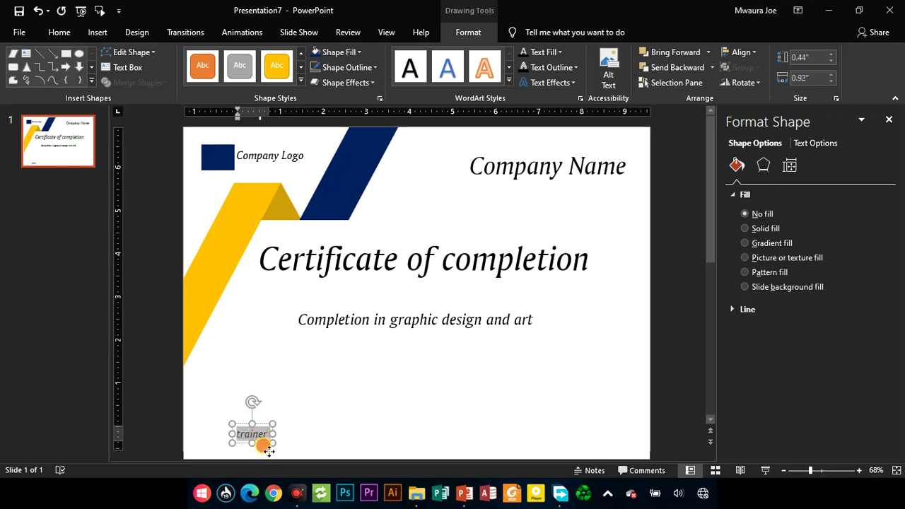
key("ctrl+z")
key("ctrl+z")
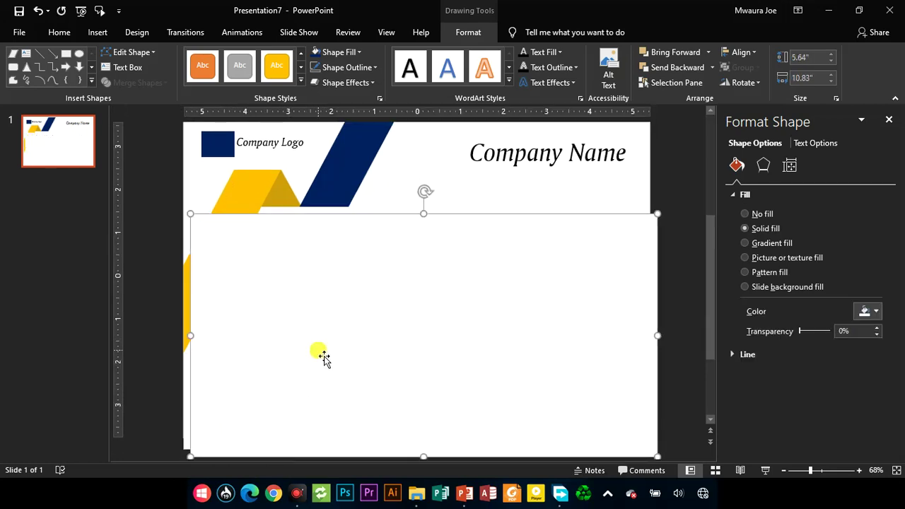
key("ctrl+z")
Duplicate the "trainer" text box to the slide's lower-right area at the same height and replace its text with "director"
left_click(258, 426)
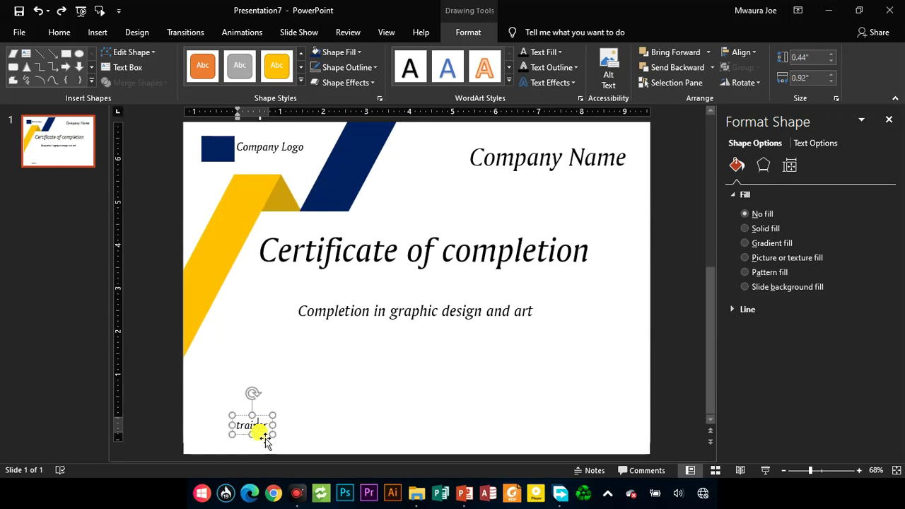
left_click_drag(270, 443, 594, 429, "ctrl")
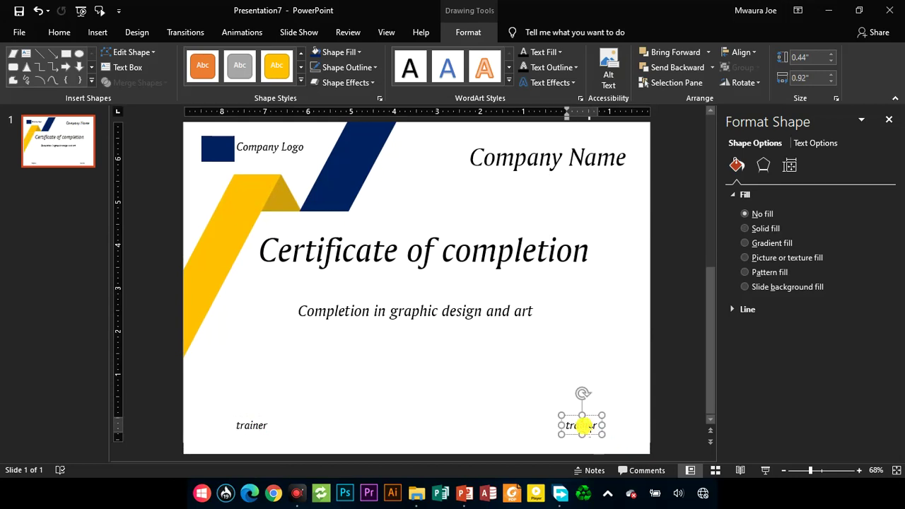
double_click(582, 426)
type("dir")
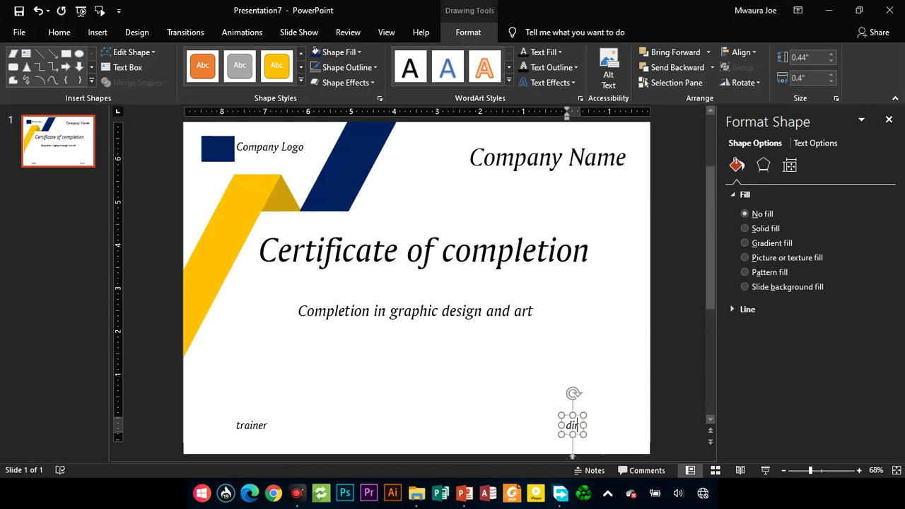
type("ector")
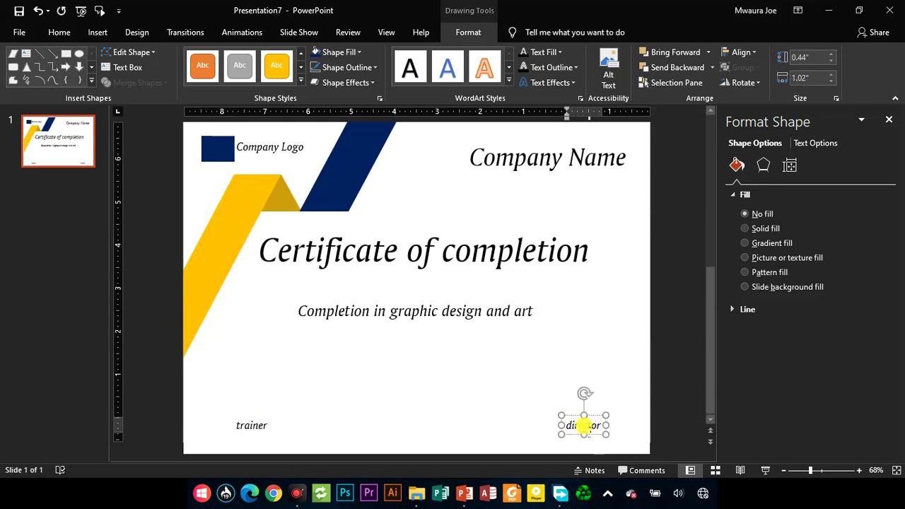
Draw a thin rectangle about 2.39" wide and 0.05" high as a signature line above "trainer"
left_click(622, 397)
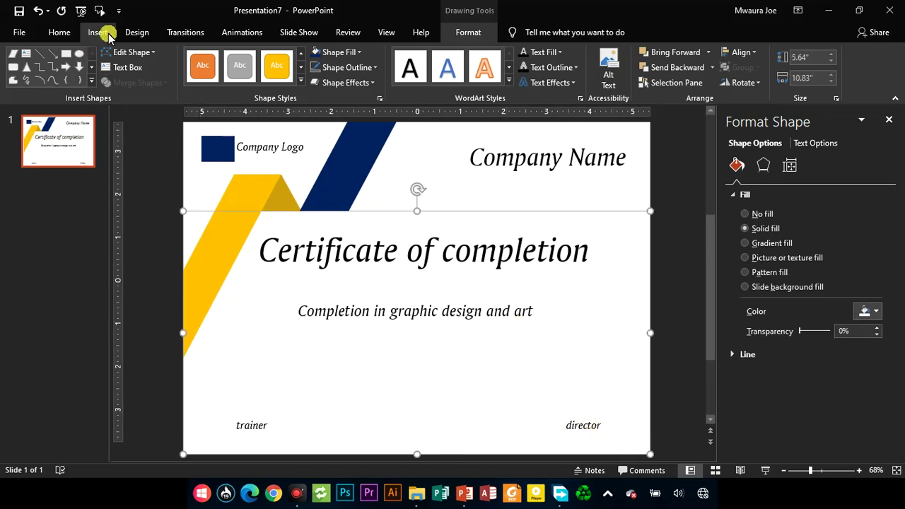
left_click(66, 53)
mouse_move(201, 401)
left_mouse_down()
mouse_move(210, 410)
mouse_move(321, 423)
mouse_move(329, 409)
mouse_move(311, 407)
left_mouse_up()
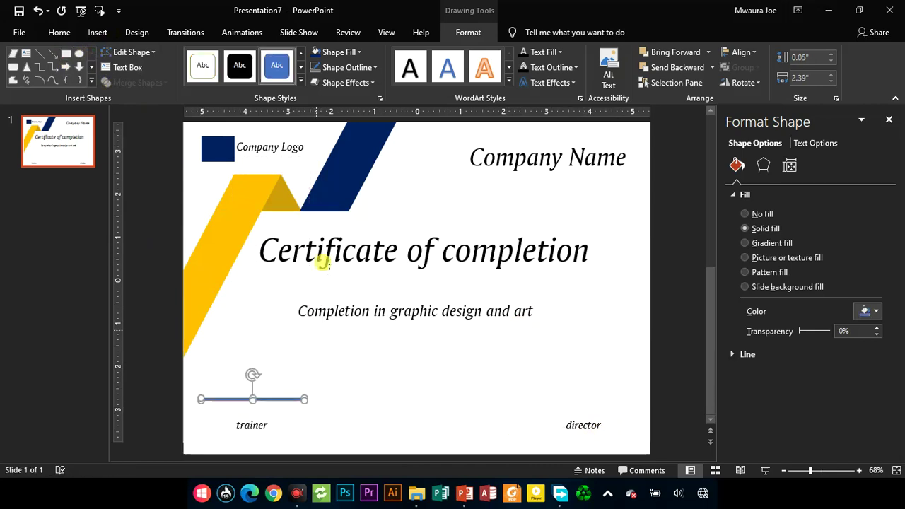
Fill the signature line with gold, place a copy of it above "director", and set both lines just above their labels
left_click(340, 52)
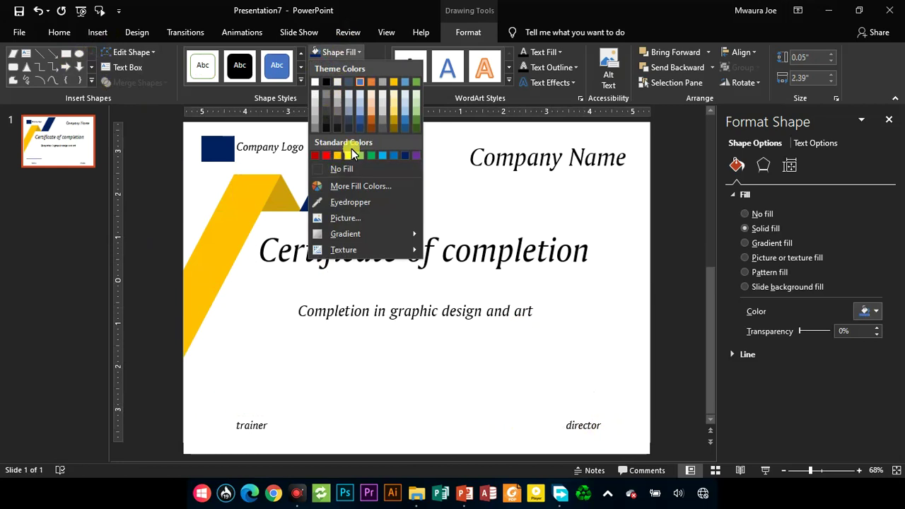
left_click(393, 86)
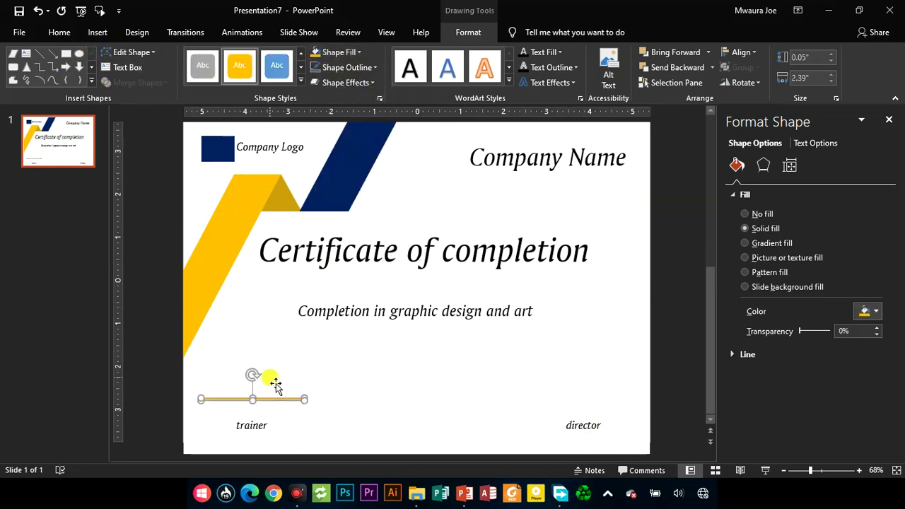
left_click_drag(281, 410, 607, 424)
key("ctrl+d")
left_click(584, 390)
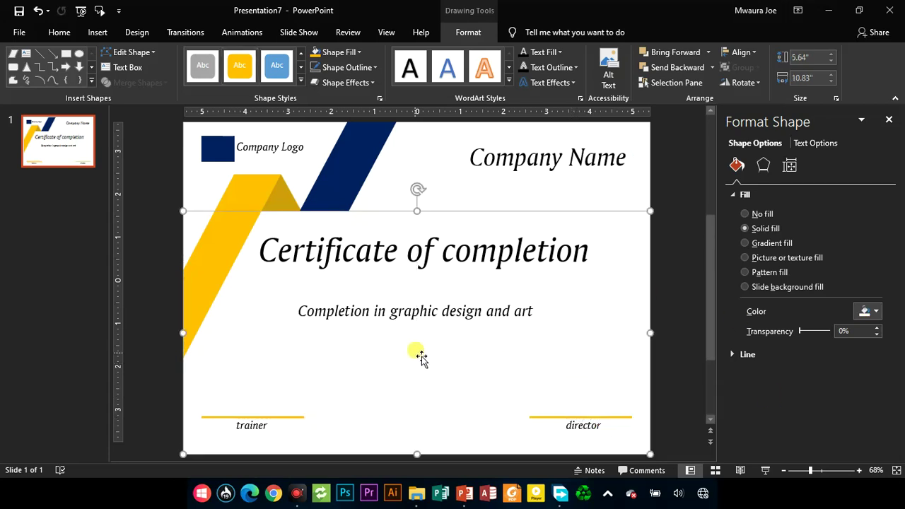
Move the "Completion in graphic design and art" text box slightly down and replace its text with the copied course description
left_click(436, 319)
left_click_drag(442, 322, 444, 340)
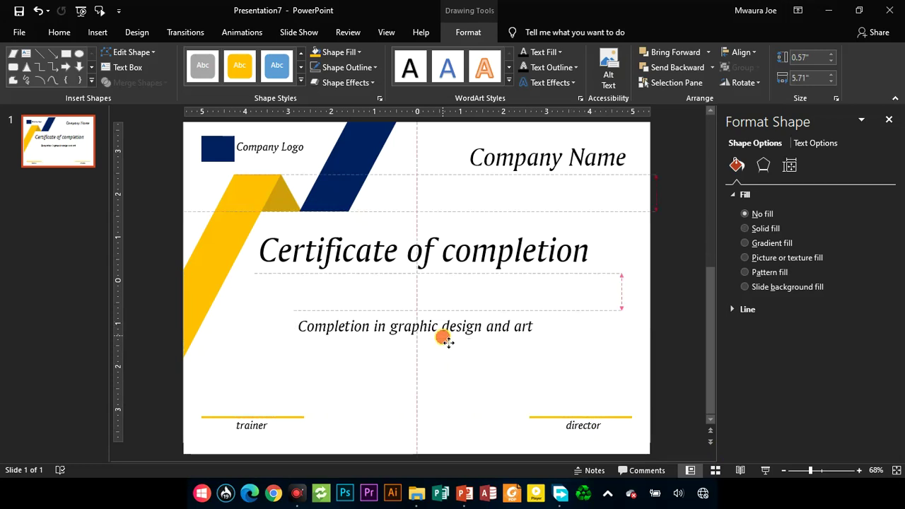
left_click(442, 330)
key("ctrl+a")
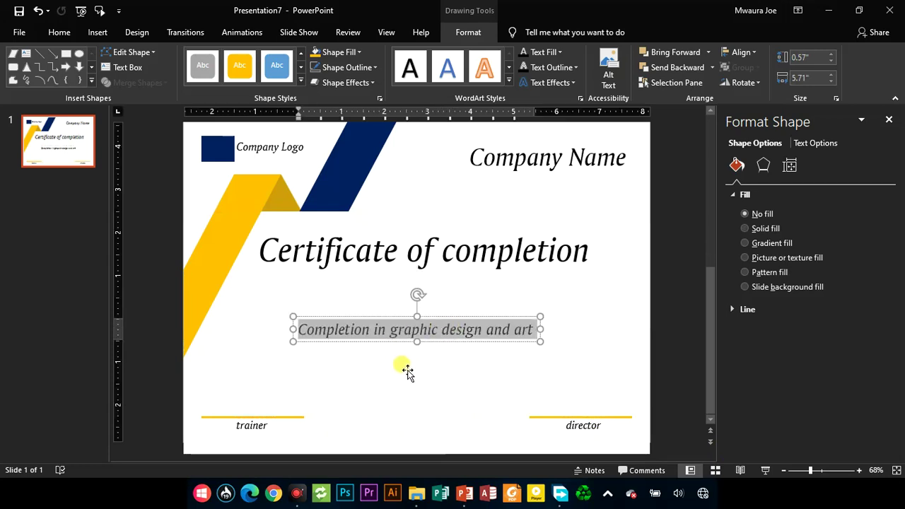
left_click(447, 329)
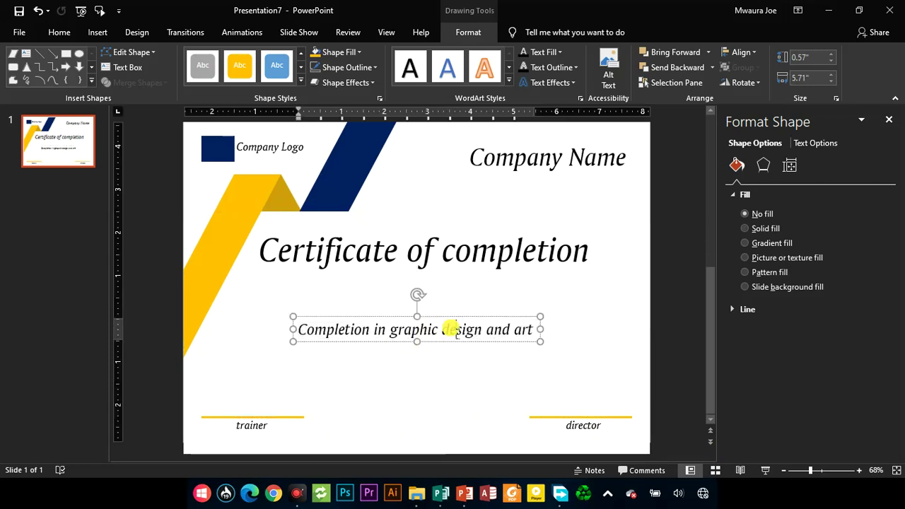
key("ctrl+a")
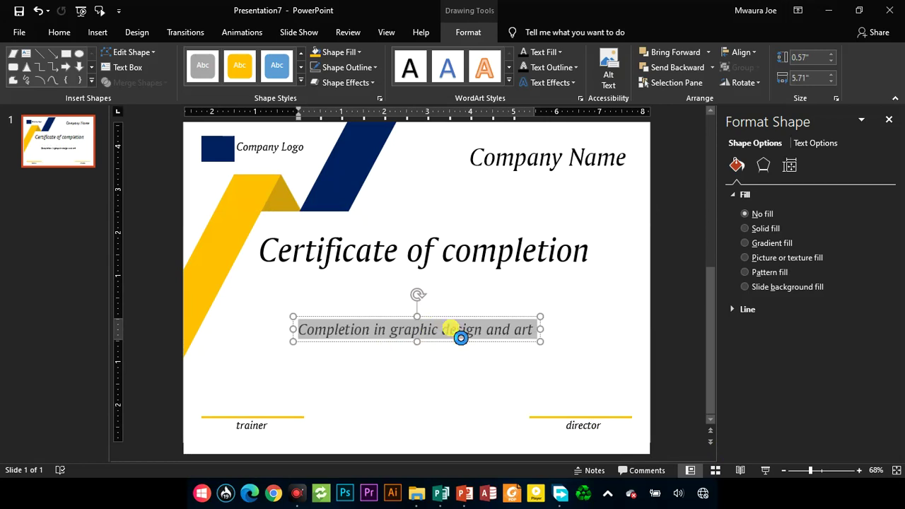
key("ctrl+v")
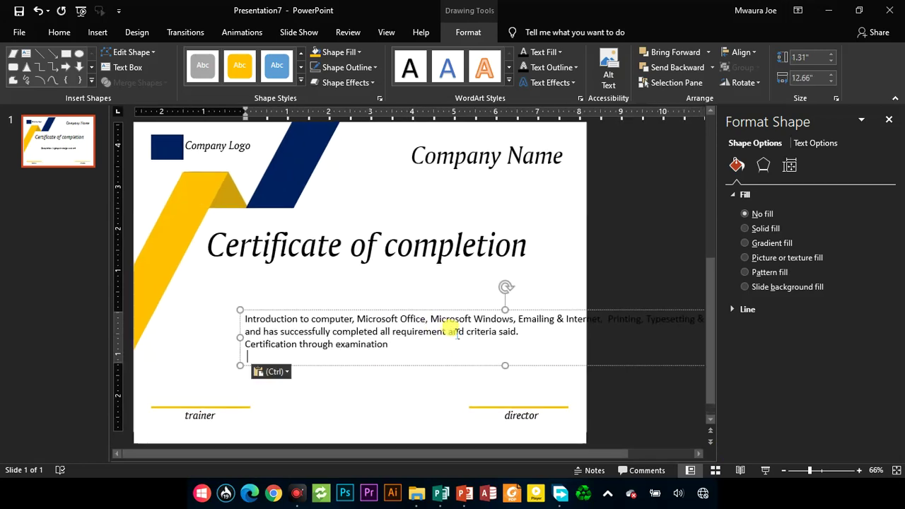
Centre-align all lines of the pasted course description
left_click(74, 36)
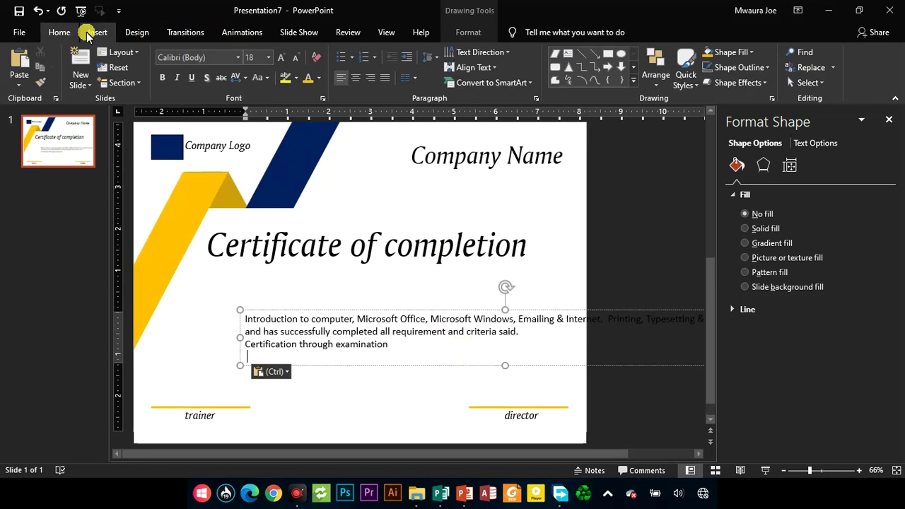
left_click(356, 77)
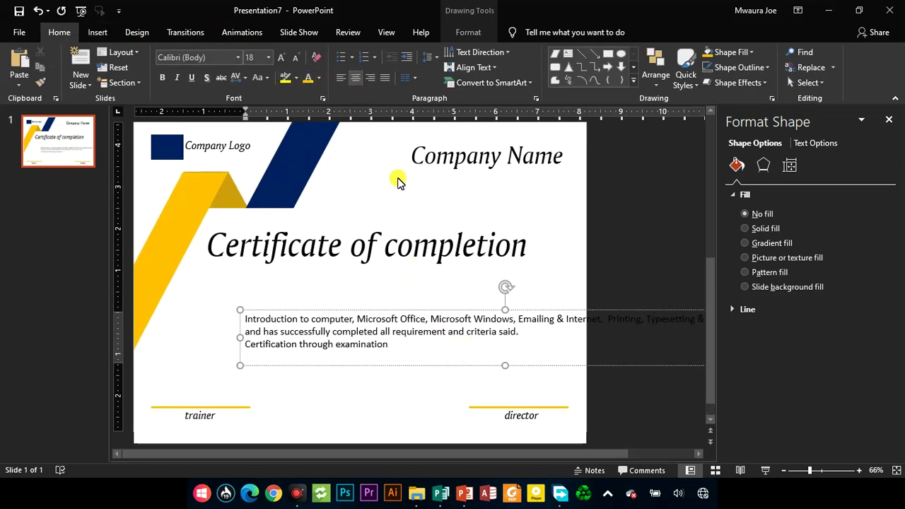
key("ctrl+a")
left_click(355, 77)
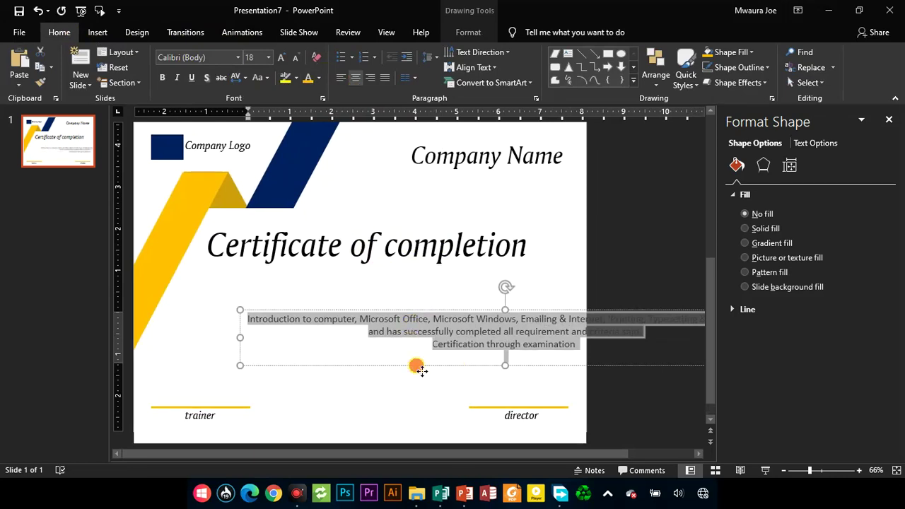
Narrow the course description's text box so the text wraps within the slide, and centre the box horizontally below the title
left_click_drag(417, 367, 307, 358)
left_click_drag(698, 338, 517, 354)
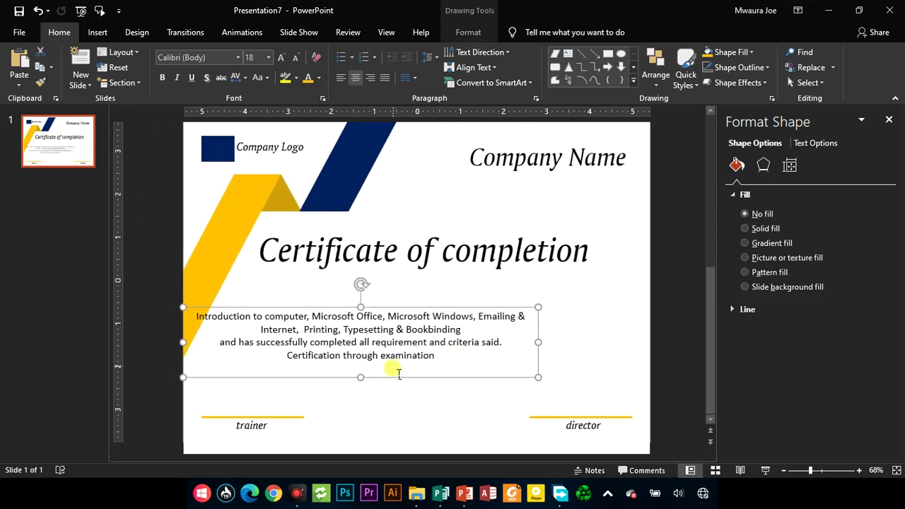
left_click_drag(397, 385, 452, 369)
Set the course description's font size to 20 and move its text box slightly up, closer to the title
key("ctrl+a")
key("ctrl+shift+period")
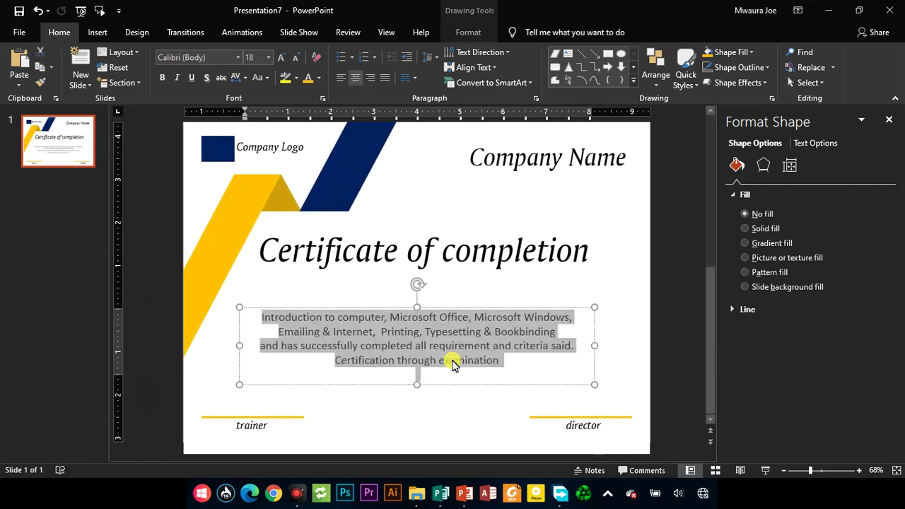
key("ctrl+shift+period")
key("ctrl+shift+comma")
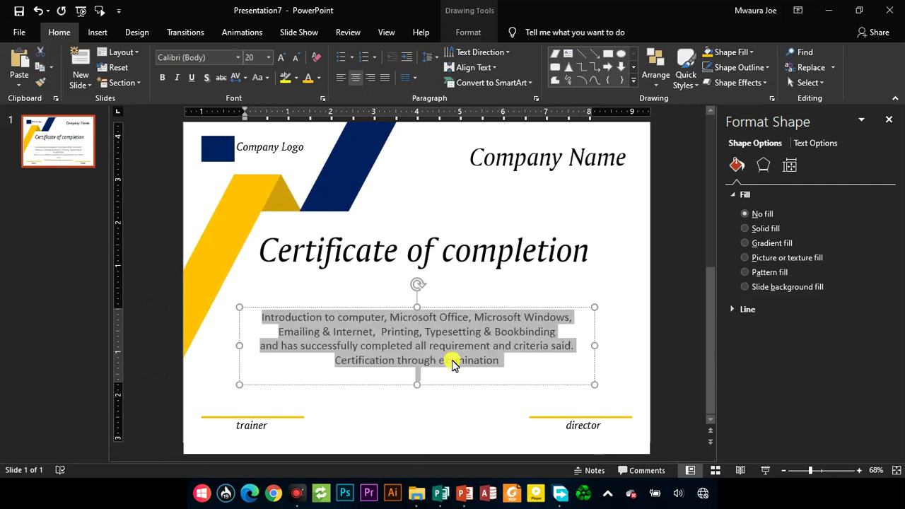
left_click_drag(453, 395, 454, 374)
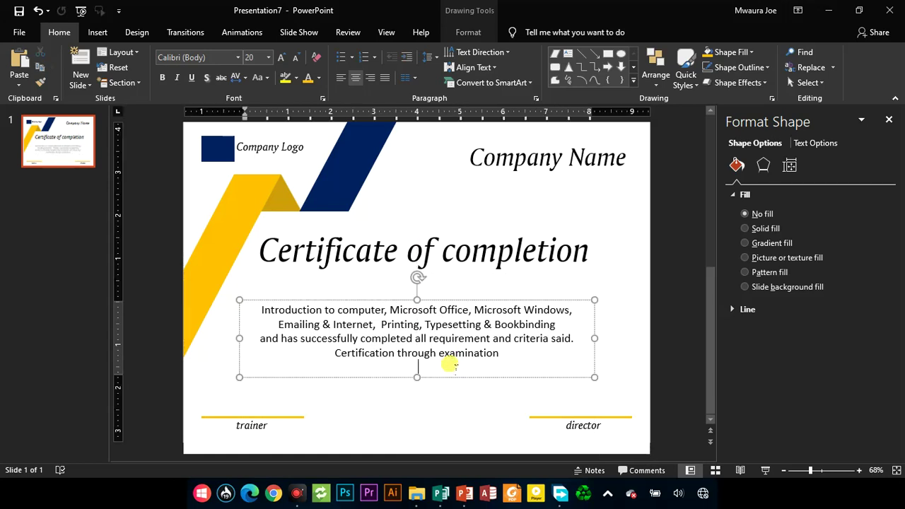
left_click(591, 295)
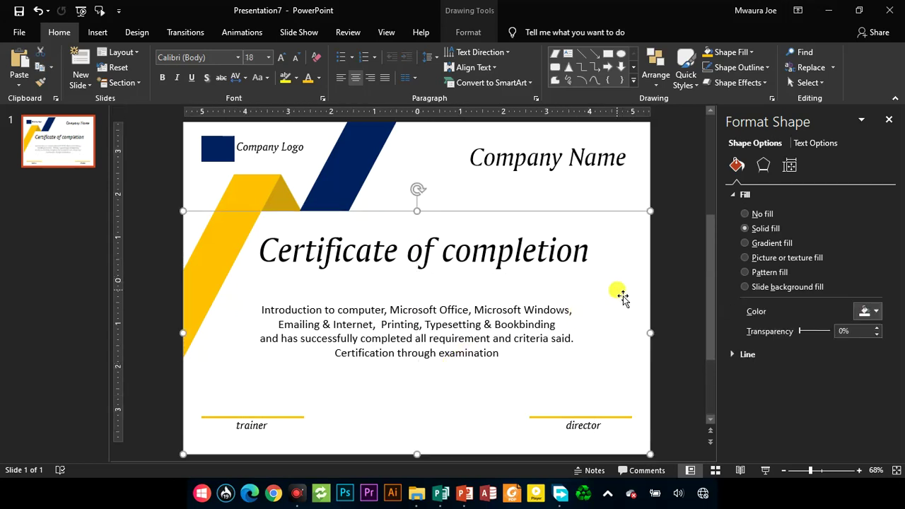
left_click(413, 166)
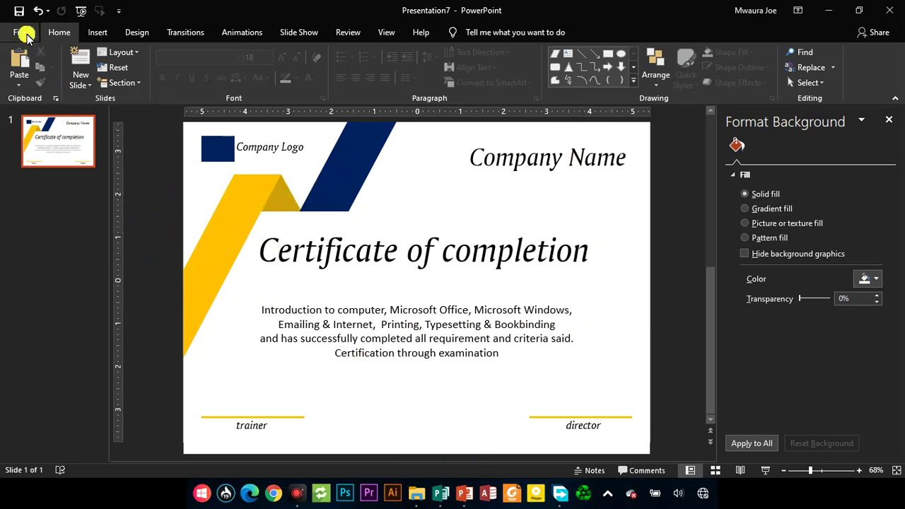
left_click(25, 34)
left_click(26, 164)
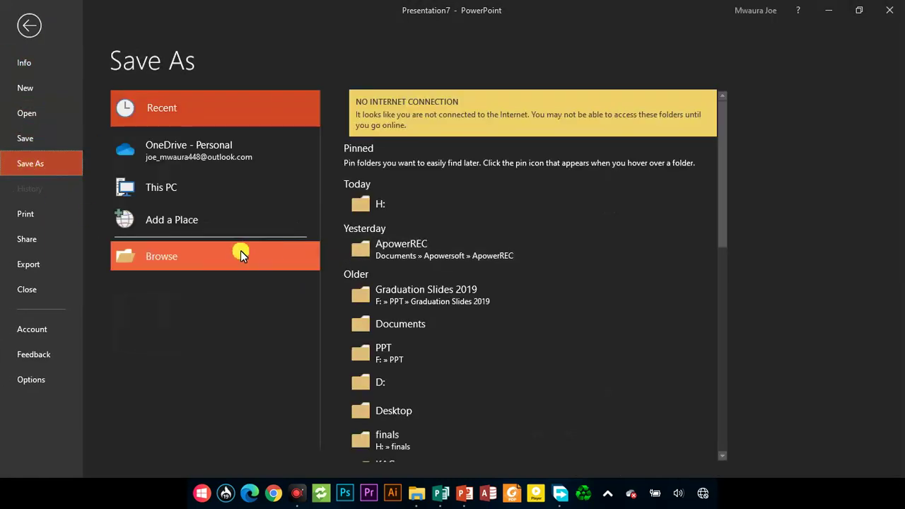
left_click(240, 255)
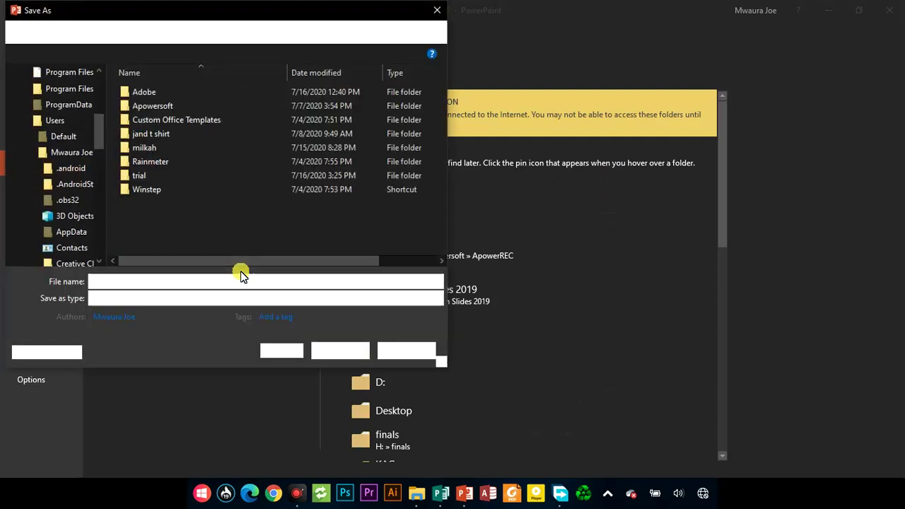
left_click(436, 10)
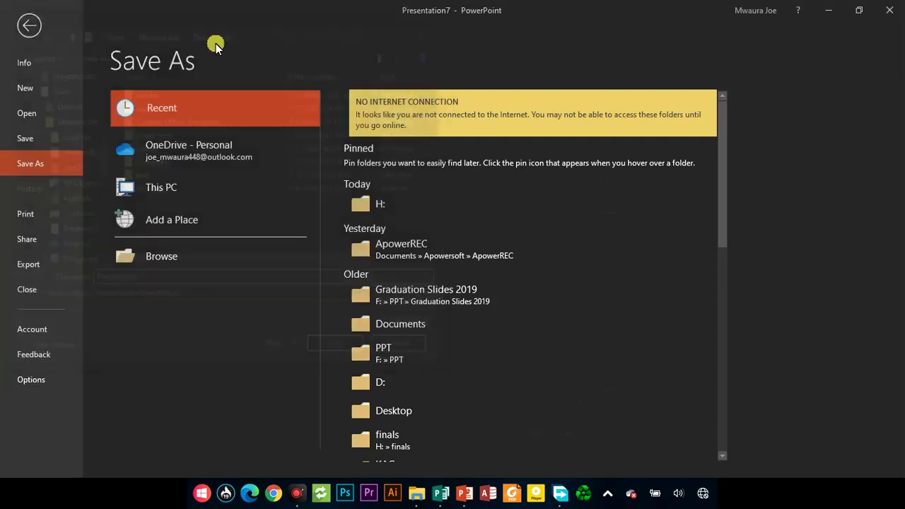
left_click(29, 27)
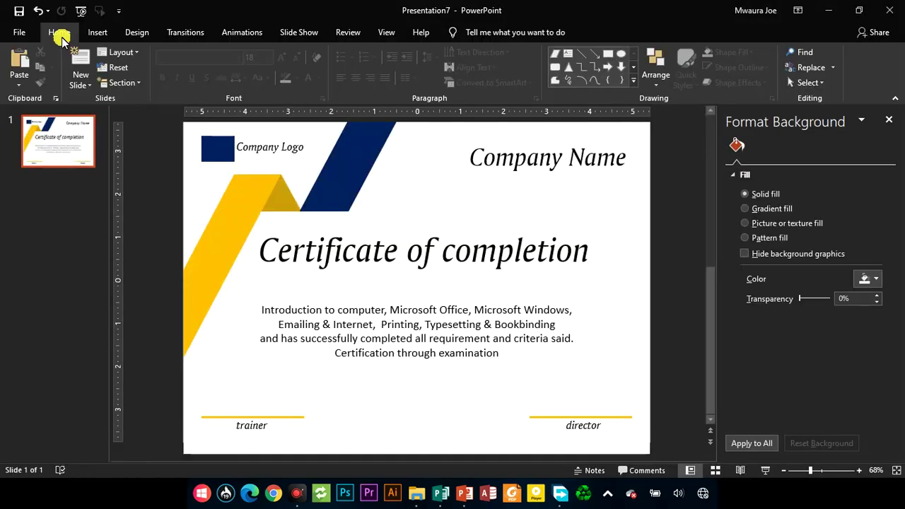
Start saving a copy of the certificate with PNG Portable Network Graphics Format as the file type
key("F12")
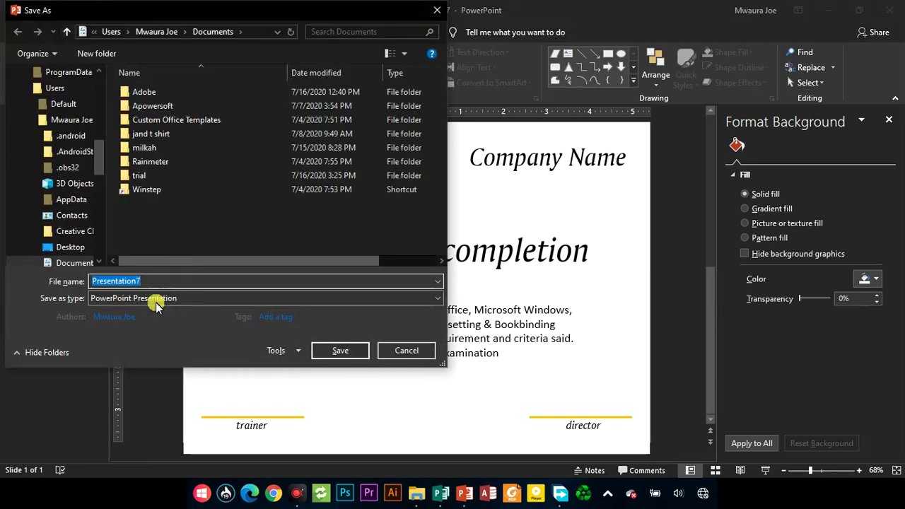
left_click(157, 300)
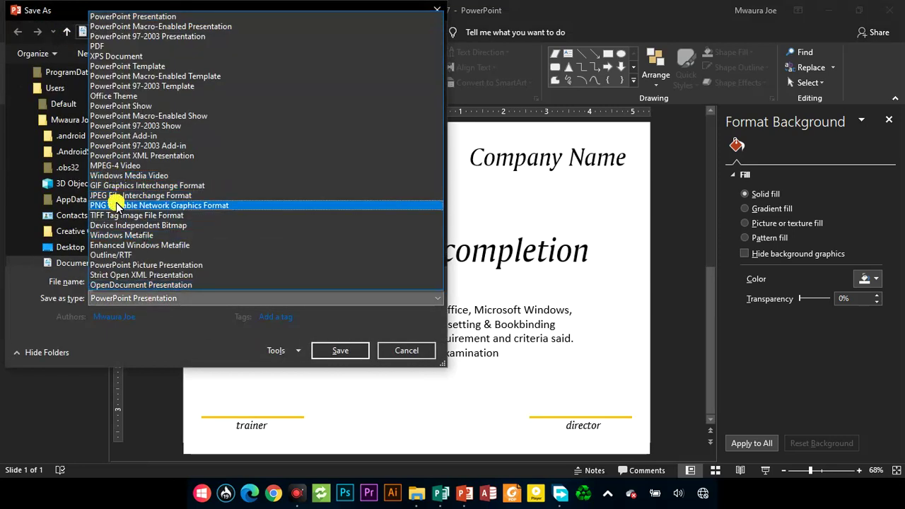
left_click(116, 205)
double_click(141, 281)
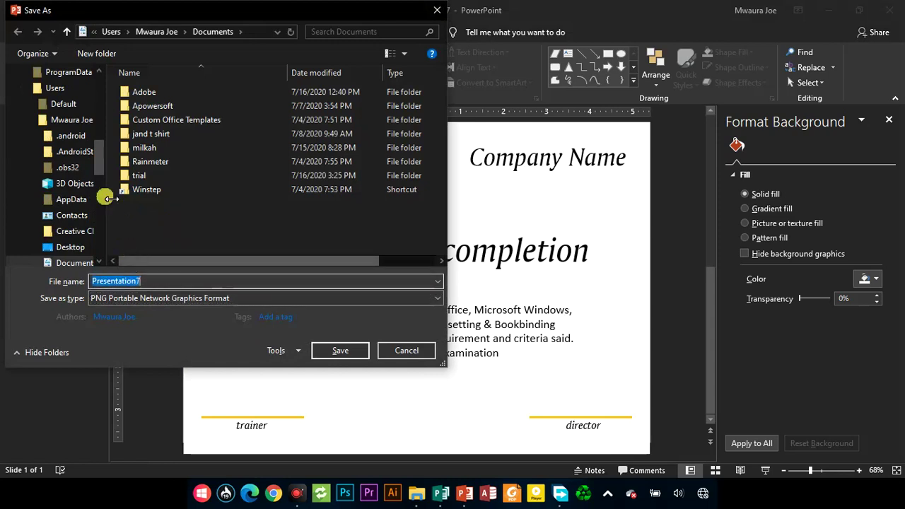
Save the PNG to the Desktop under the name "trial", exporting only the current slide
scroll(67, 170, "up", 6)
scroll(64, 163, "up", 3)
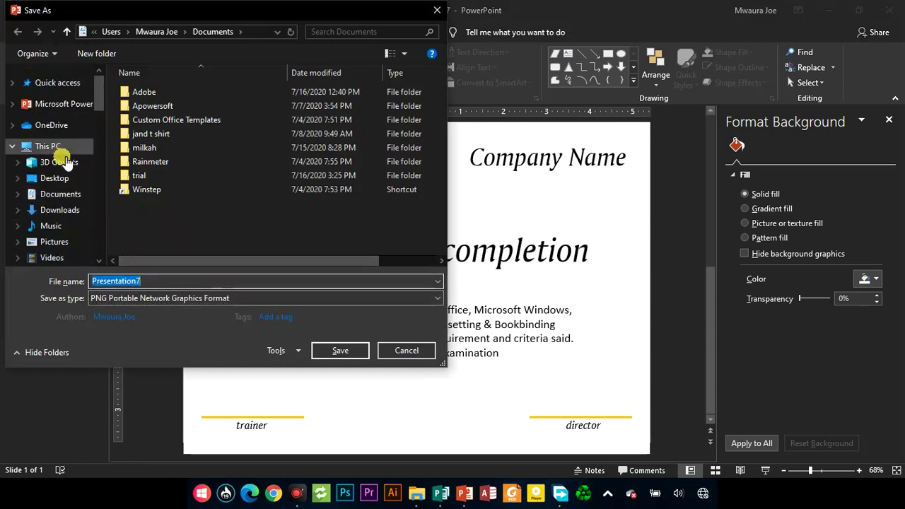
left_click(64, 177)
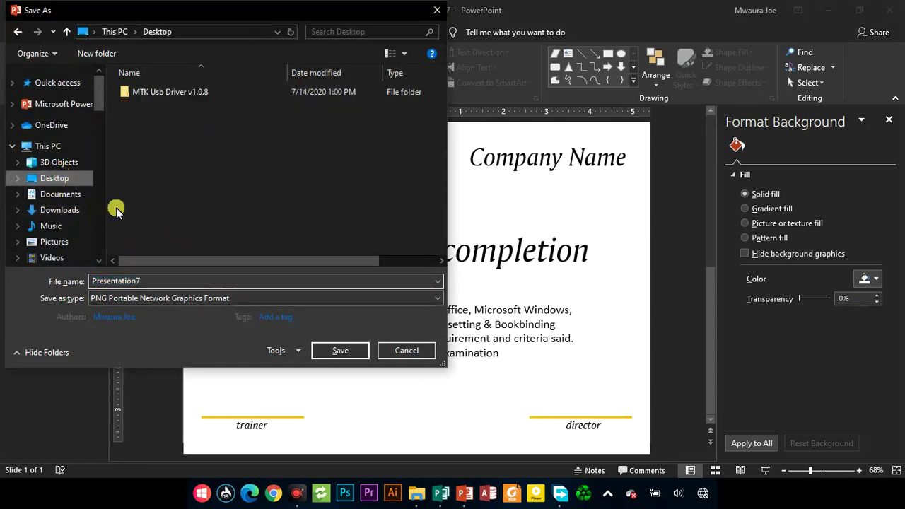
double_click(156, 282)
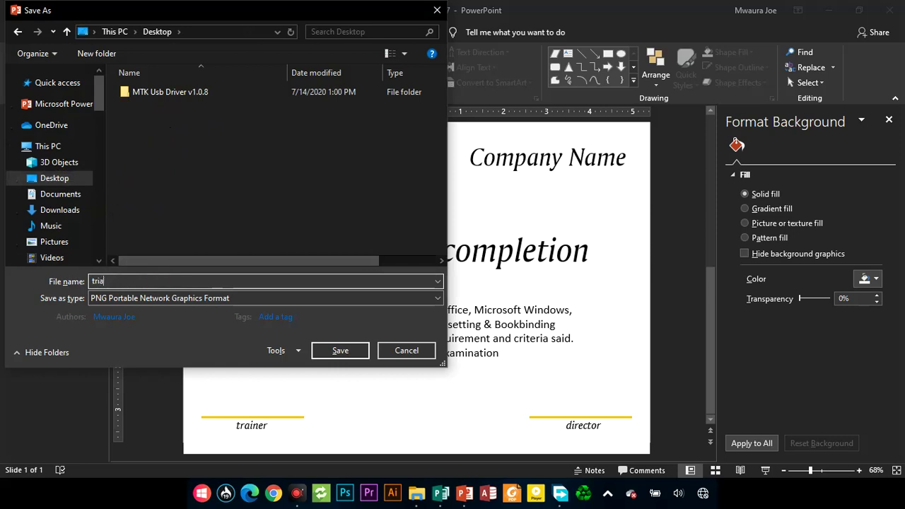
left_click(364, 352)
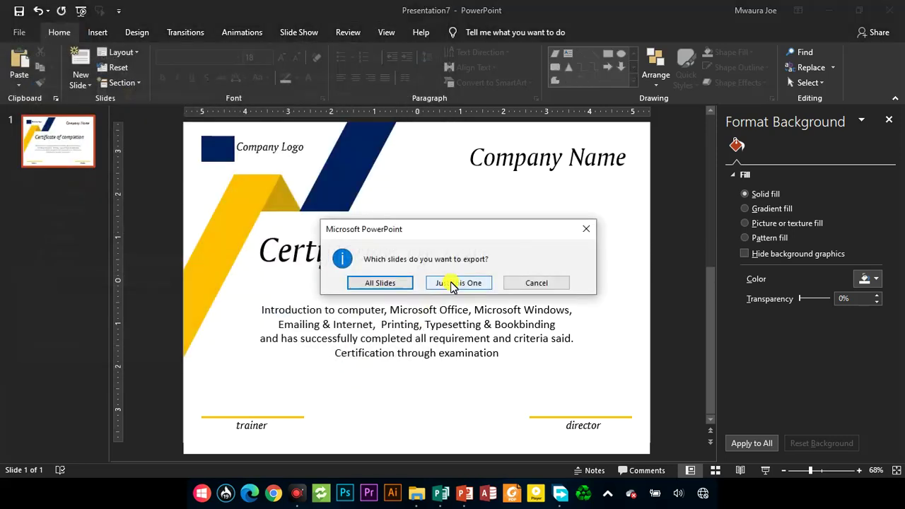
left_click(452, 283)
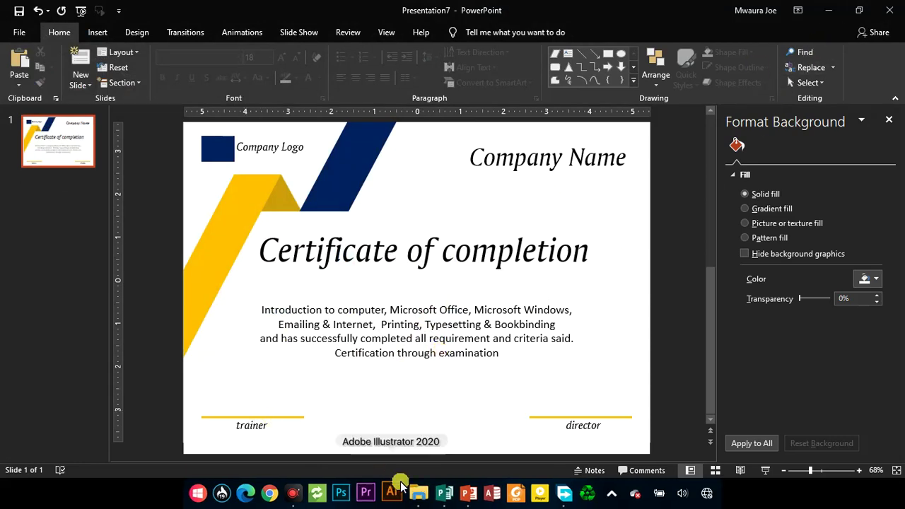
Switch to File Explorer, open the "trial" PNG from the Desktop to inspect the exported certificate, and close the image viewer
left_click(417, 491)
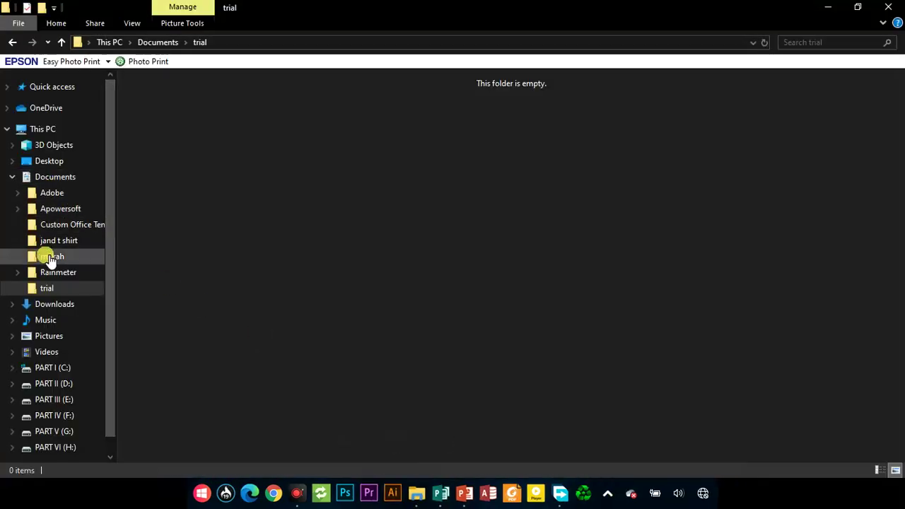
left_click(49, 160)
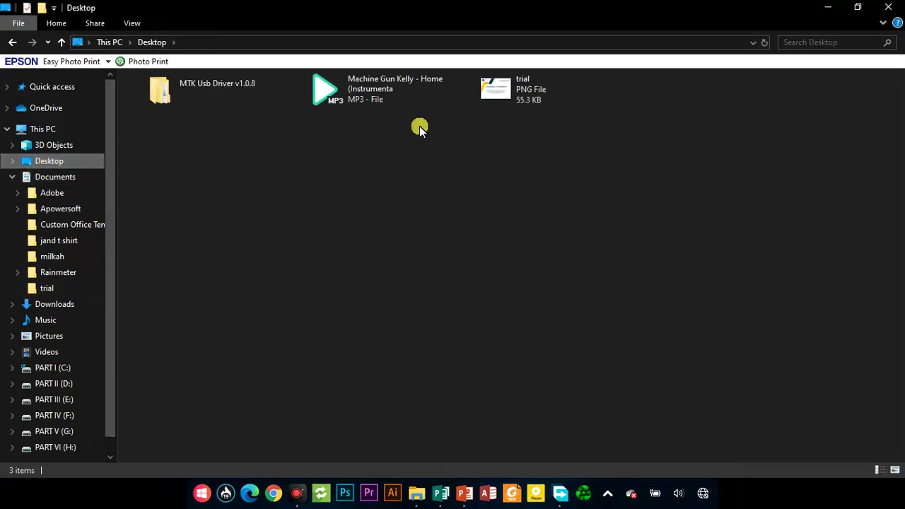
left_click(510, 91)
double_click(509, 92)
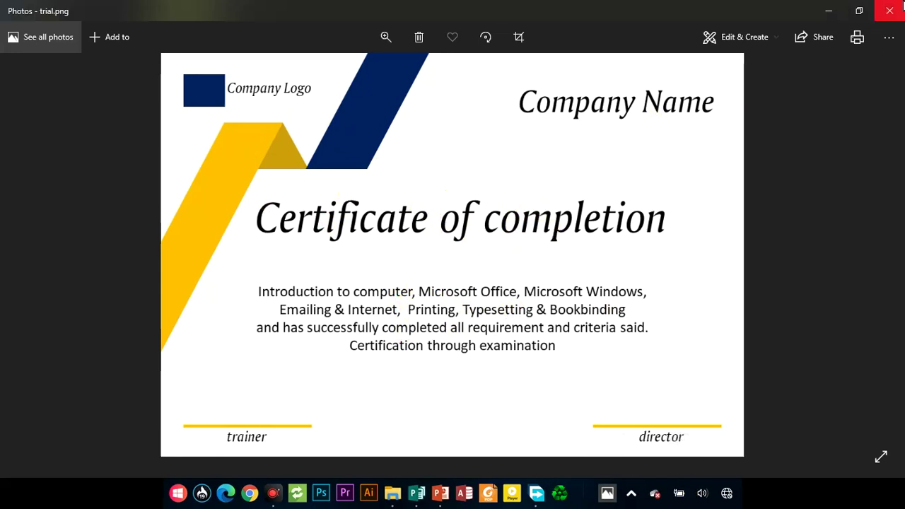
left_click(889, 10)
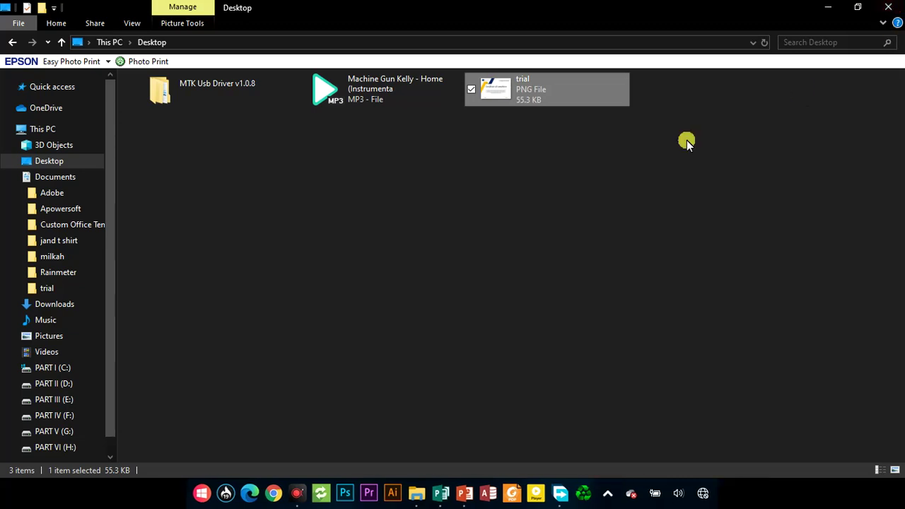